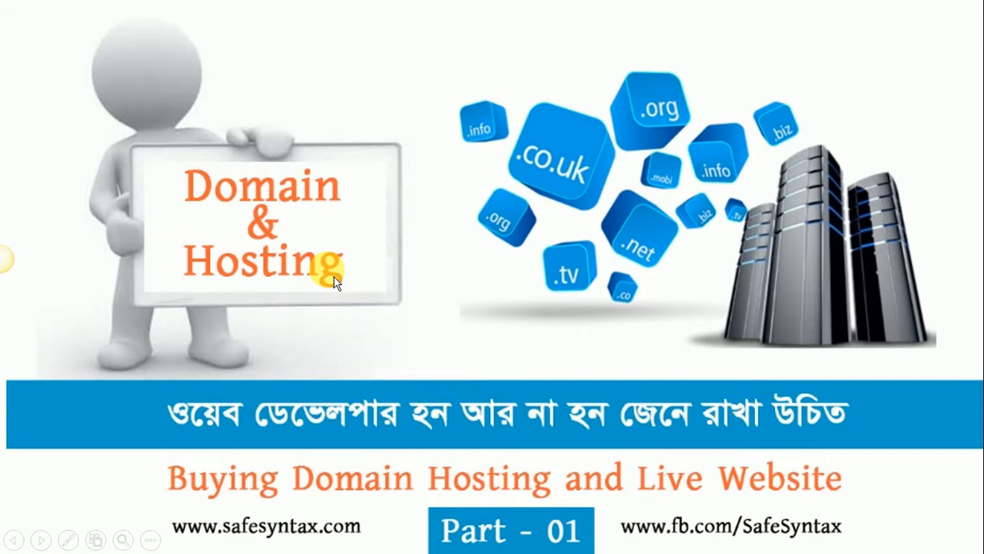
# Step: Advance the slideshow from the Part 01 slide to the Part 03 'Buying Web Hosting' slide
pyautogui.press('Right')
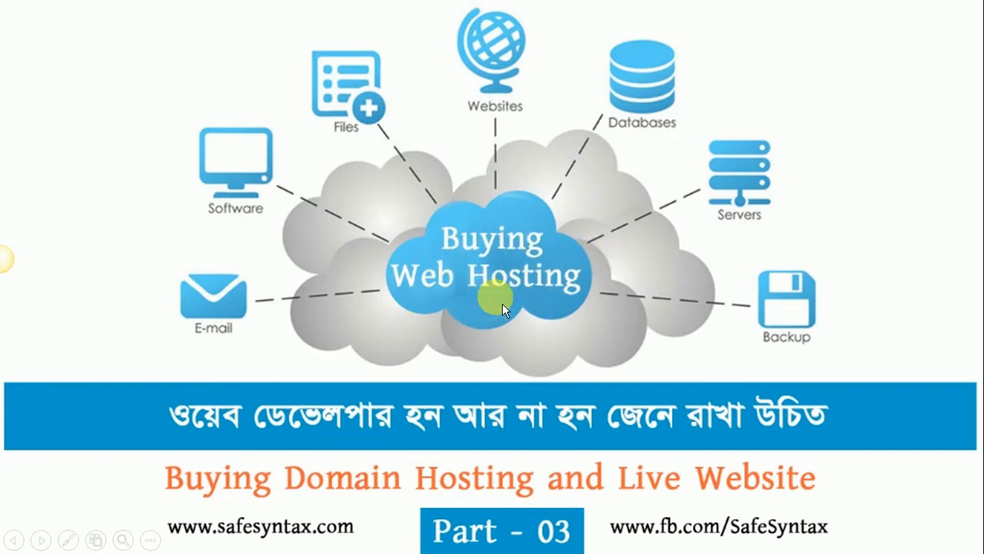
# Step: Advance to the Part 06.1 'How to Live Website' slide, end the slideshow, and bring up Chrome
pyautogui.click(594, 292)
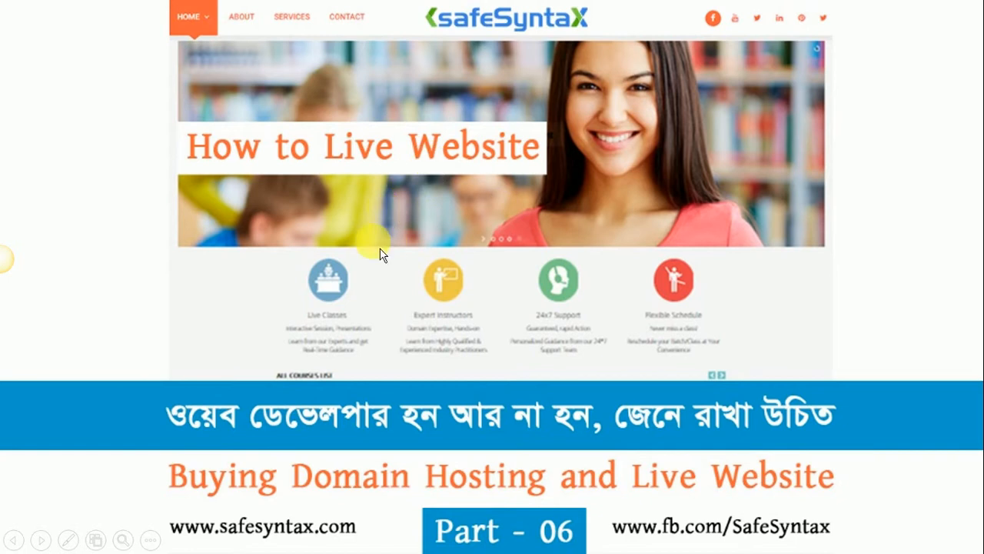
pyautogui.click(440, 240)
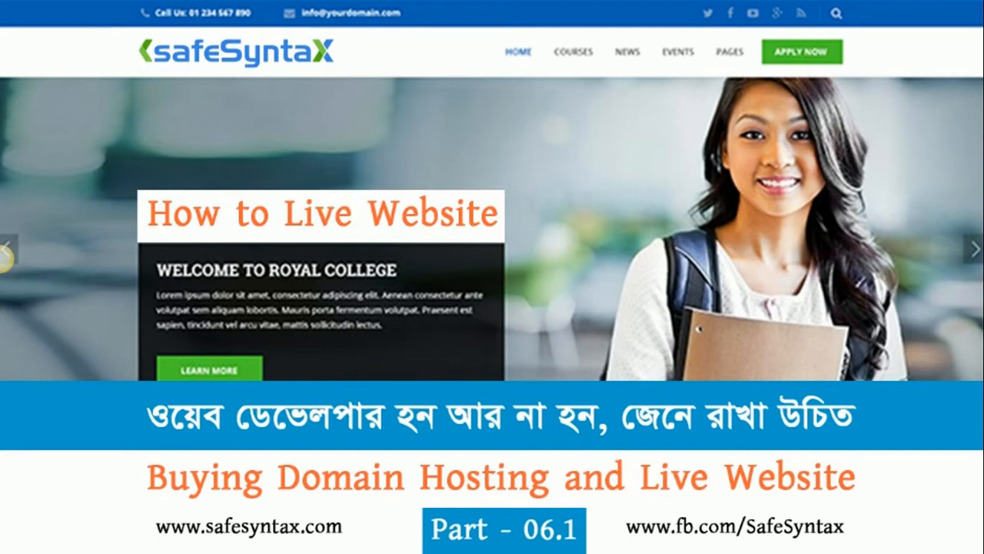
pyautogui.press('Escape')
pyautogui.click(123, 543)
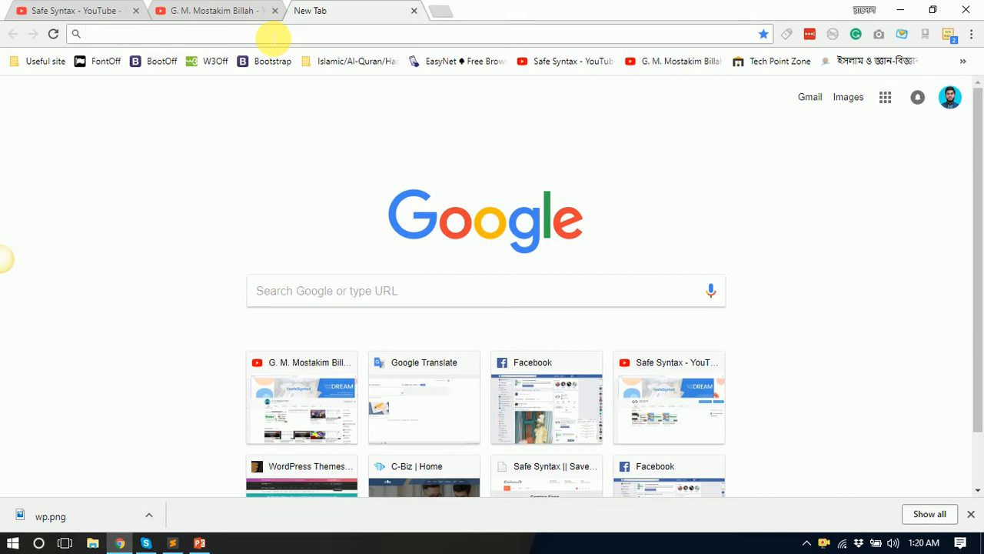
# Step: Log into the khairiyah.com cPanel account via khairiyah.com:2082
pyautogui.write('khairiyah.com')
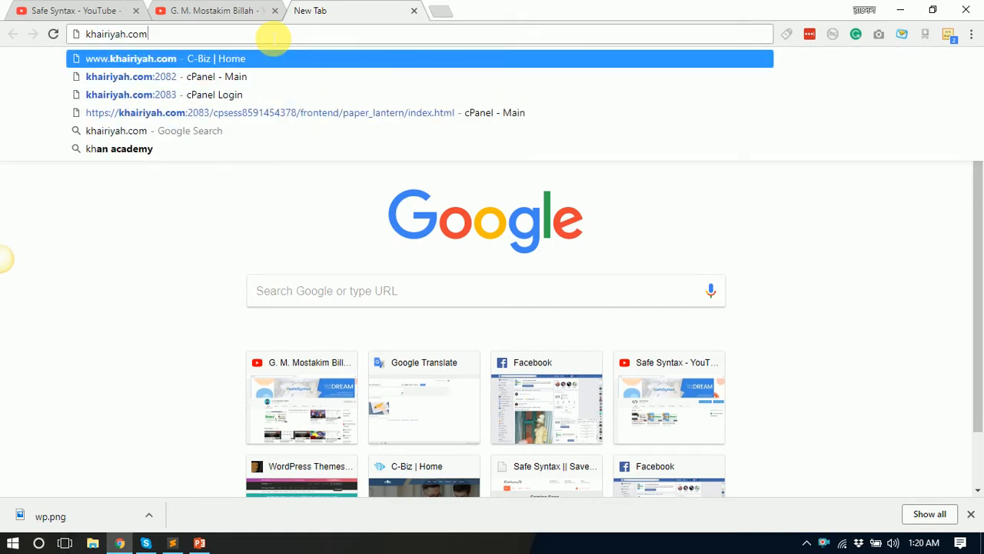
pyautogui.write(':')
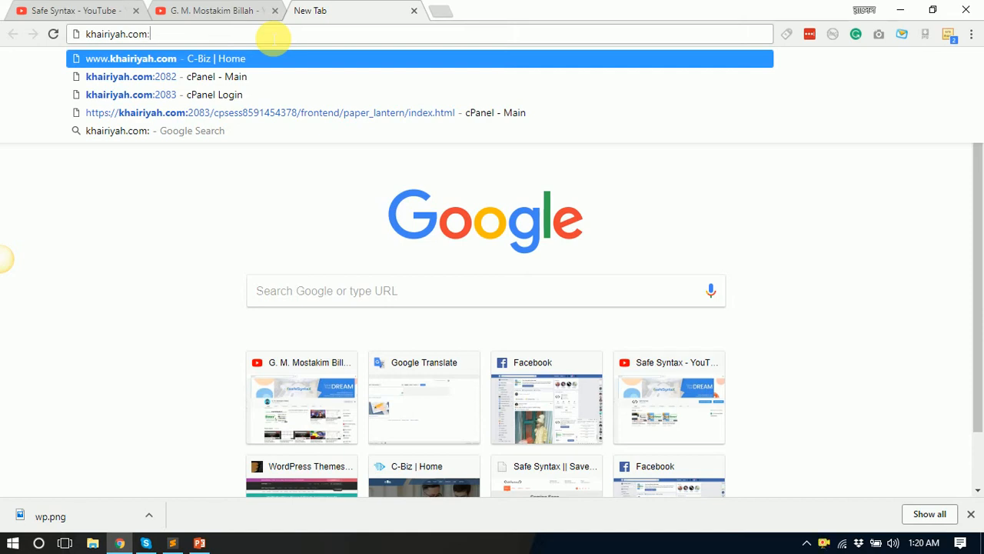
pyautogui.write('2')
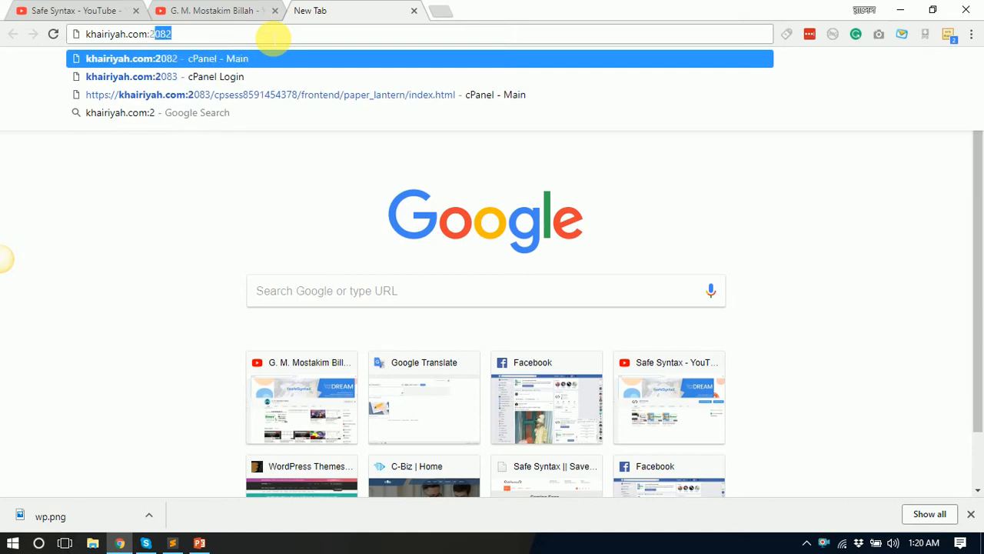
pyautogui.write('082')
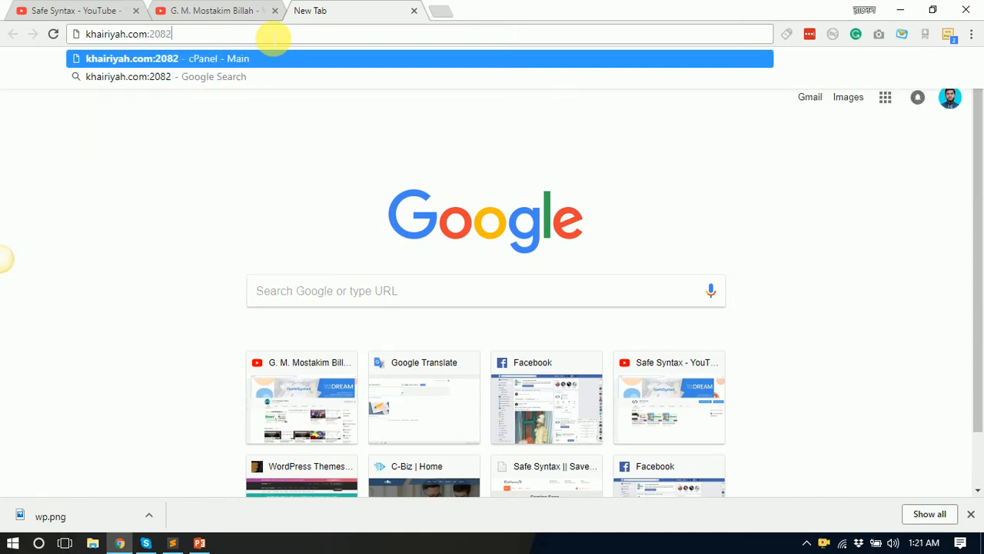
pyautogui.press('Return')
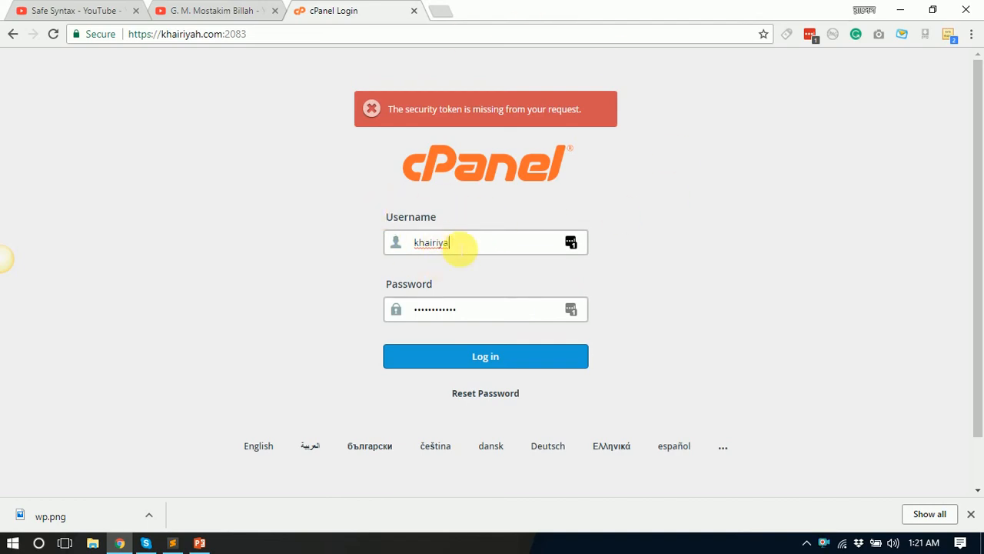
pyautogui.click(466, 369)
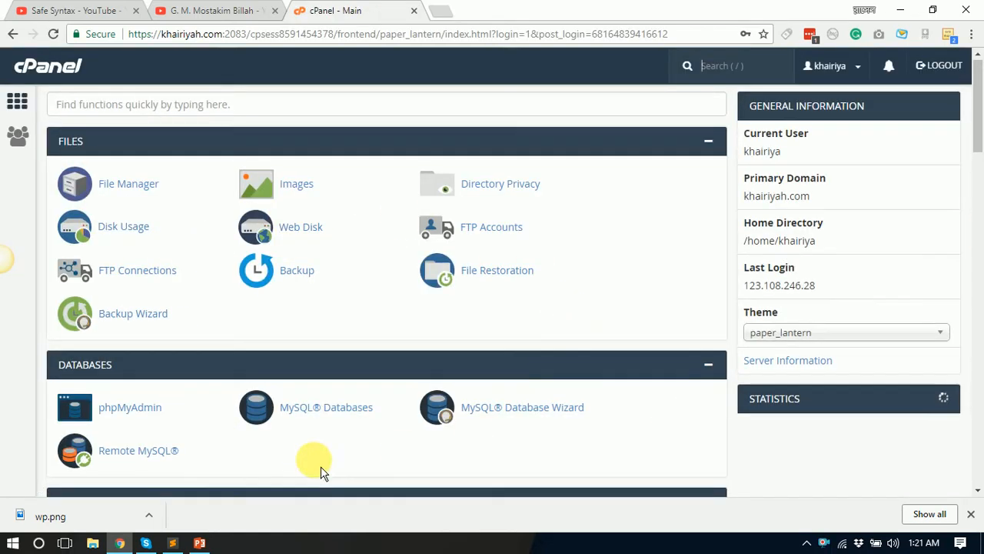
# Step: Open cPanel's File Manager on the home directory
pyautogui.scroll(-5, 307, 430)
pyautogui.scroll(5, 325, 356)
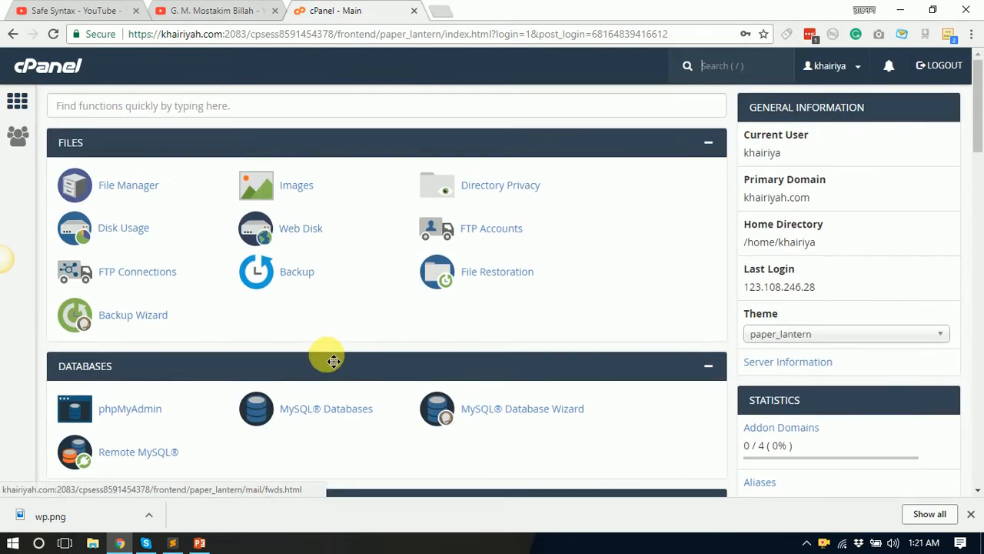
pyautogui.click(142, 188)
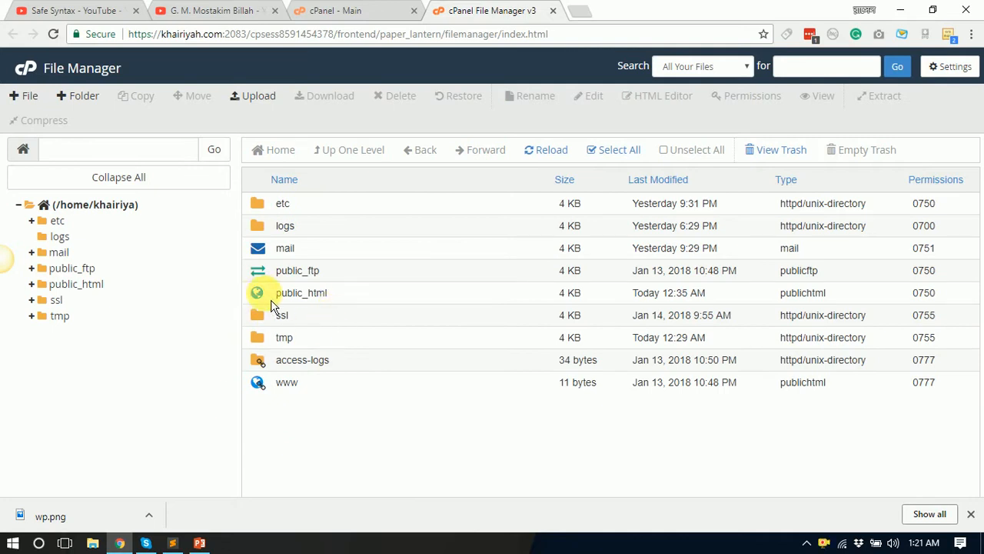
pyautogui.click(584, 11)
pyautogui.write('kh')
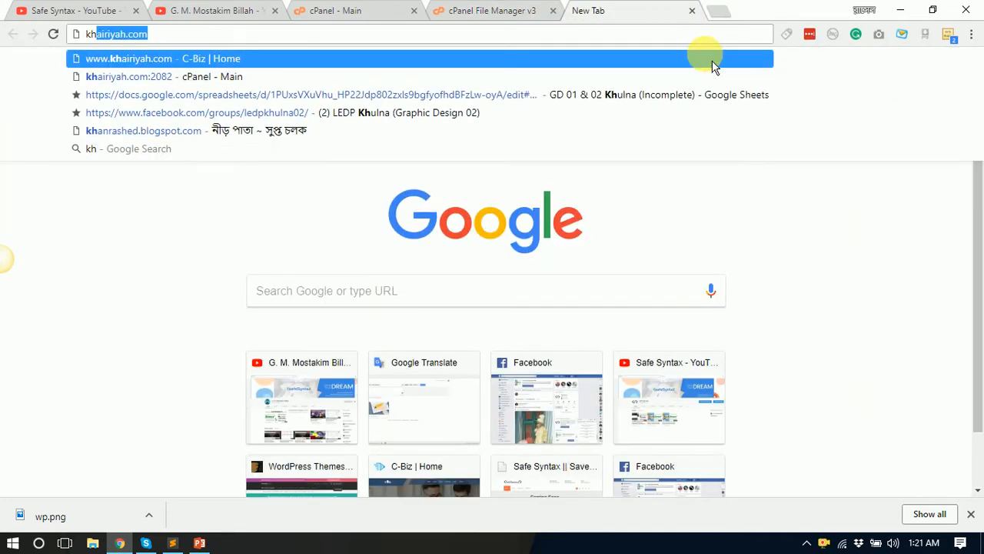
pyautogui.click(713, 67)
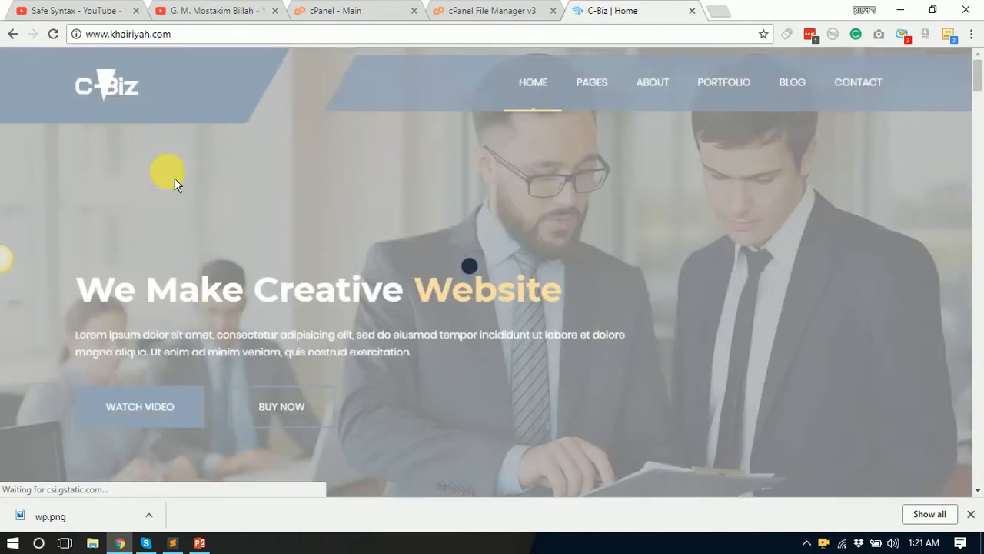
pyautogui.click(970, 514)
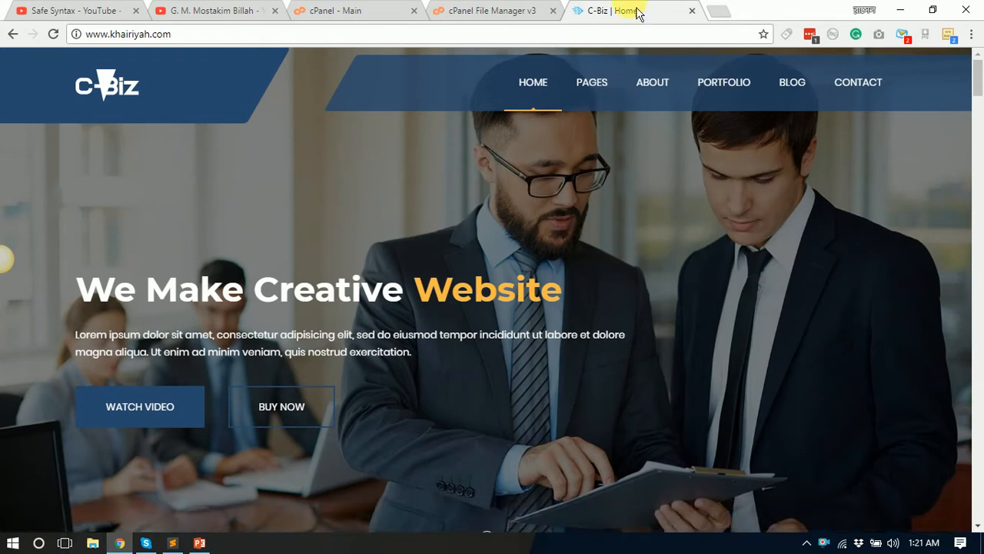
# Step: Look over the cPanel home page sections, then return to the File Manager's home directory listing
pyautogui.click(457, 11)
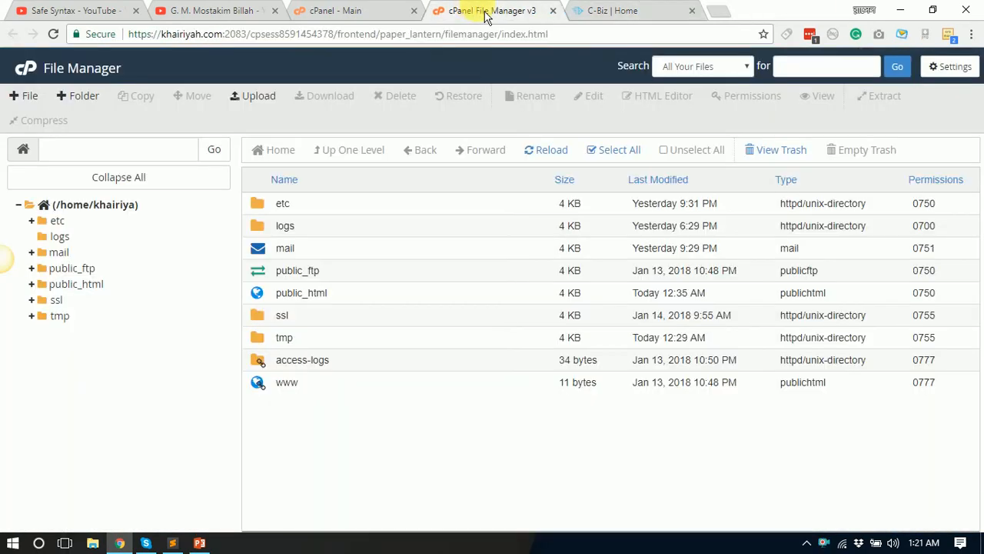
pyautogui.click(368, 20)
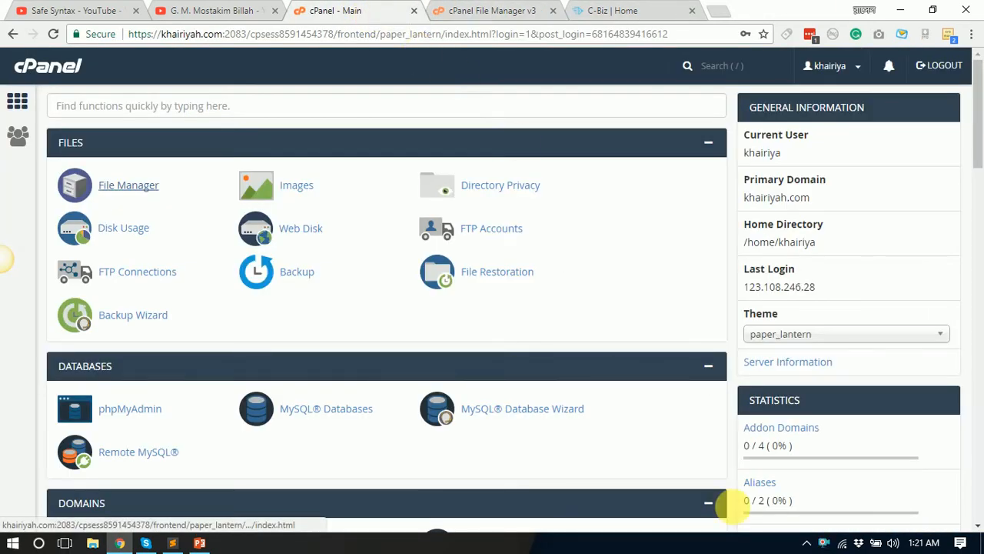
pyautogui.scroll(-1, 289, 396)
pyautogui.scroll(-15, 289, 396)
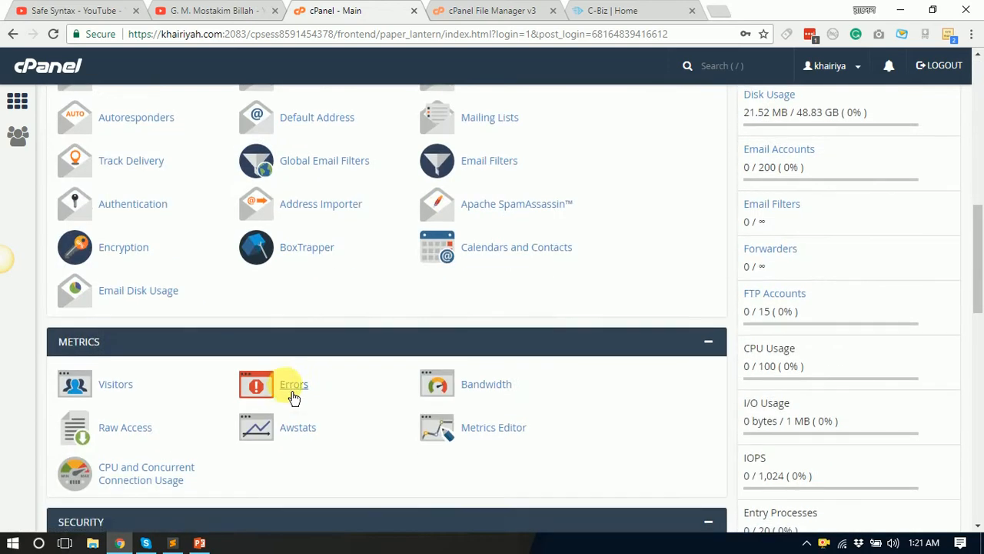
pyautogui.scroll(5, 293, 396)
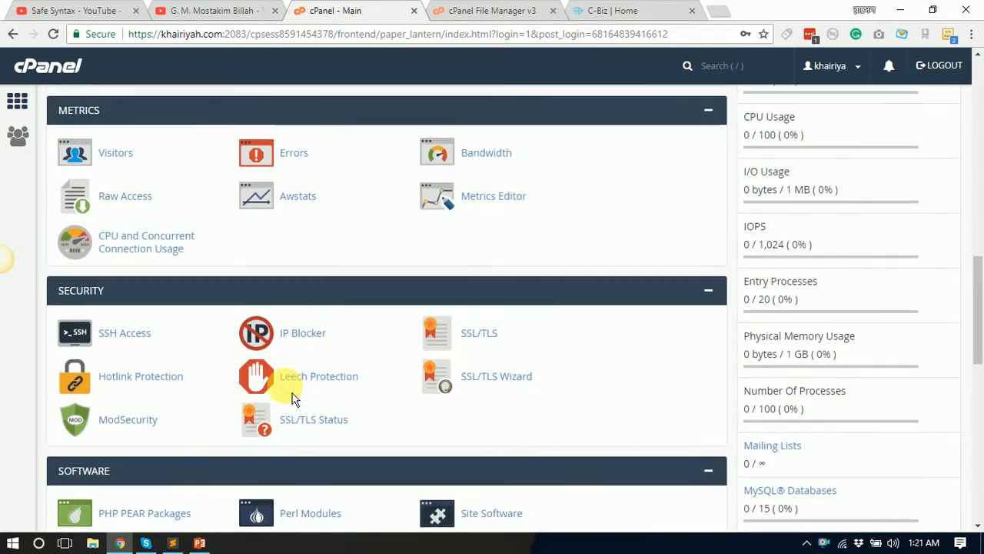
pyautogui.scroll(-4, 292, 393)
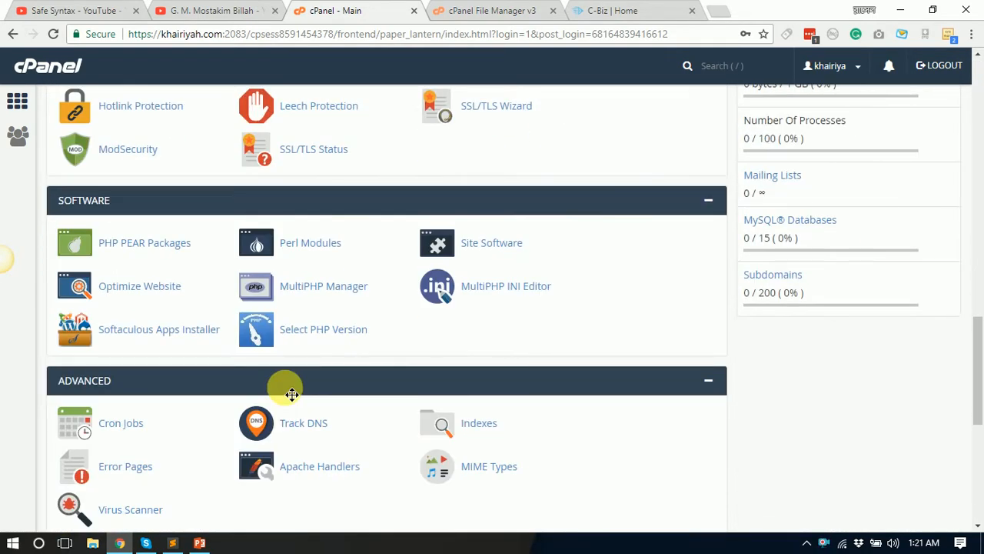
pyautogui.scroll(3, 604, 395)
pyautogui.scroll(-2, 407, 361)
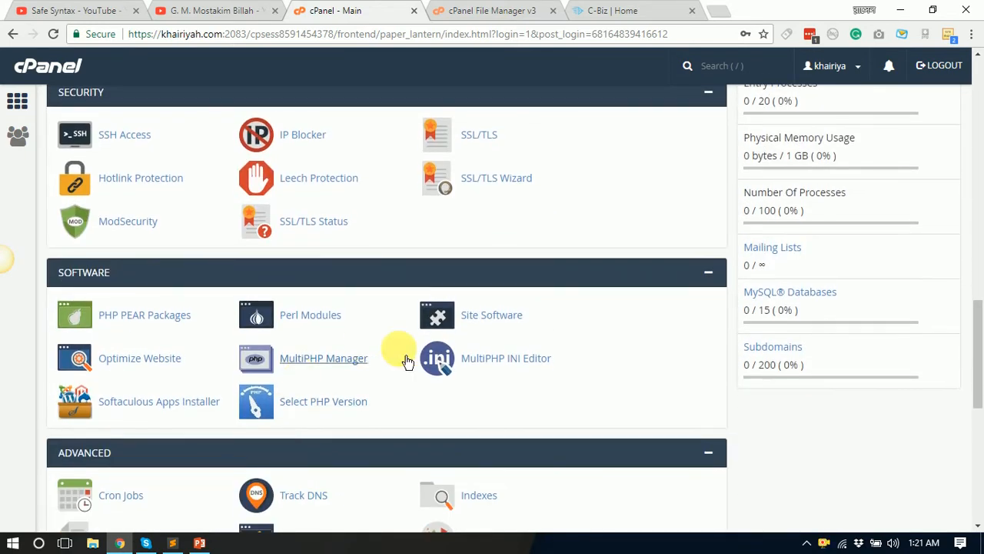
pyautogui.scroll(-2, 407, 361)
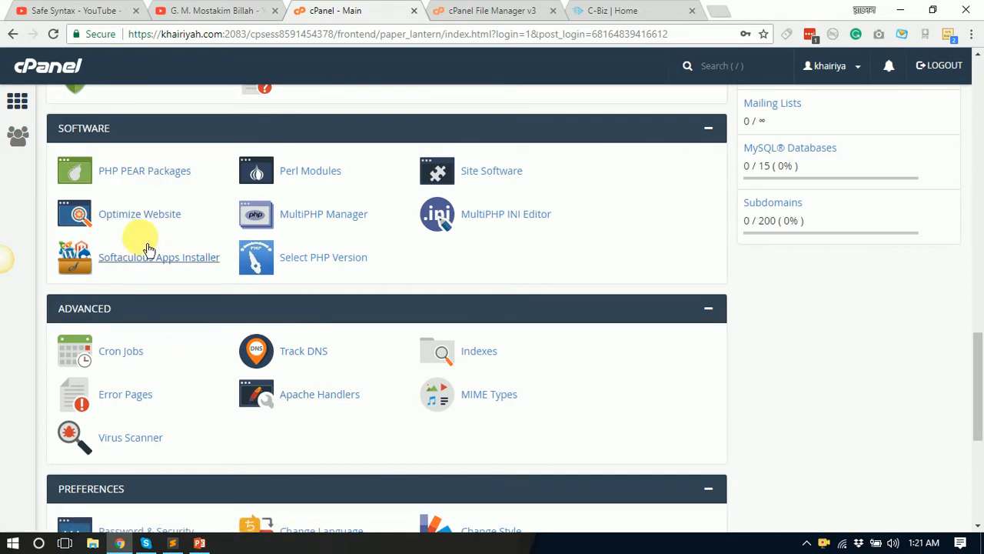
pyautogui.scroll(3, 261, 400)
pyautogui.scroll(-3, 147, 400)
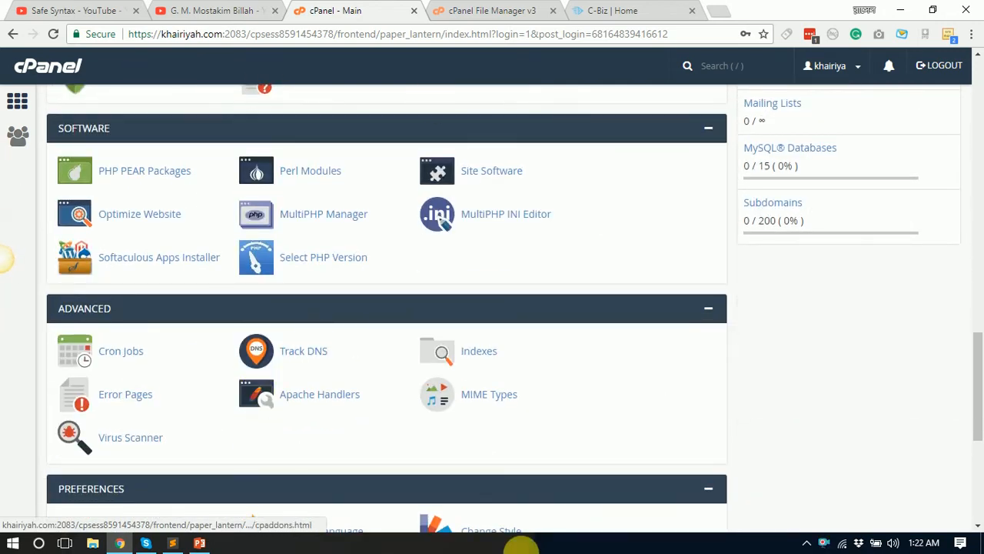
pyautogui.scroll(10, 265, 404)
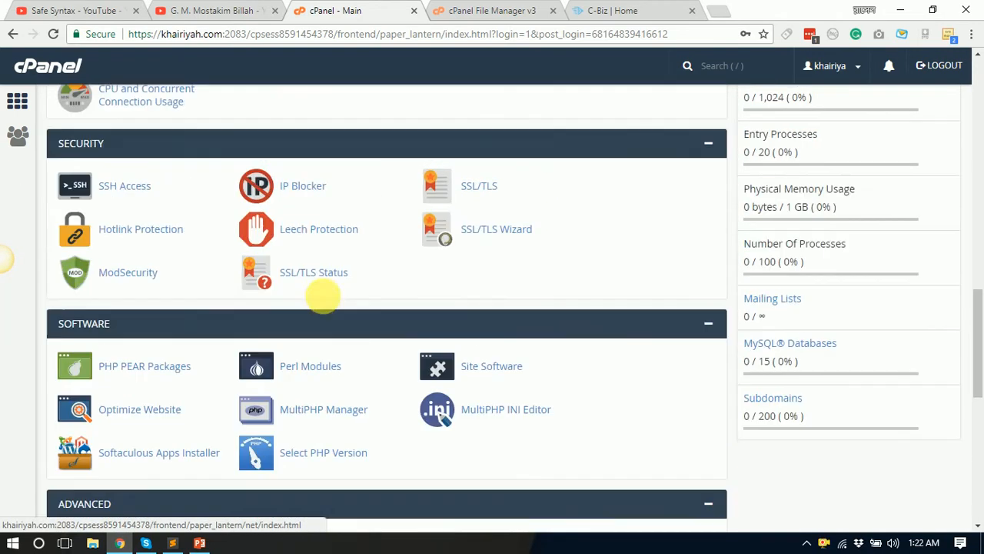
pyautogui.scroll(2, 454, 413)
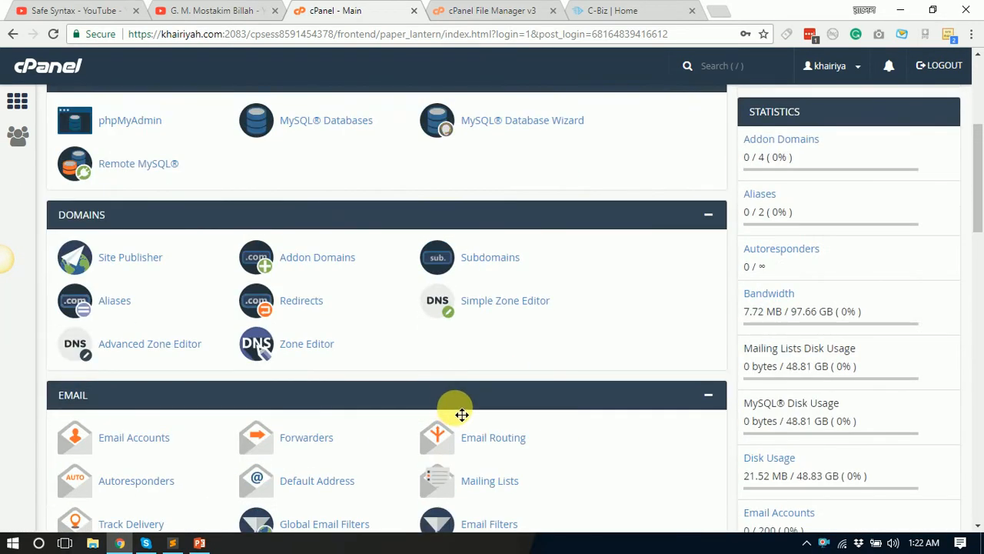
pyautogui.scroll(-14, 462, 415)
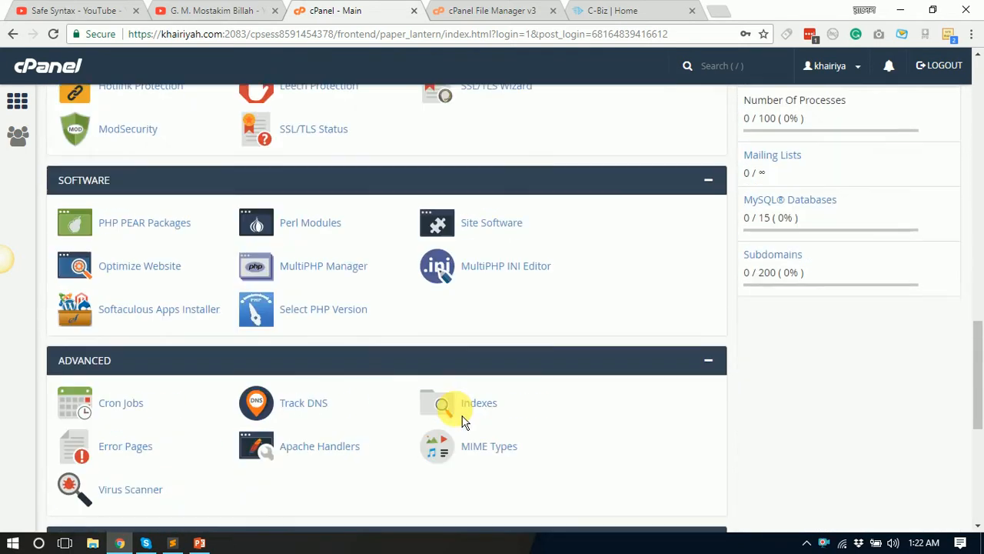
pyautogui.scroll(1, 456, 413)
pyautogui.click(497, 13)
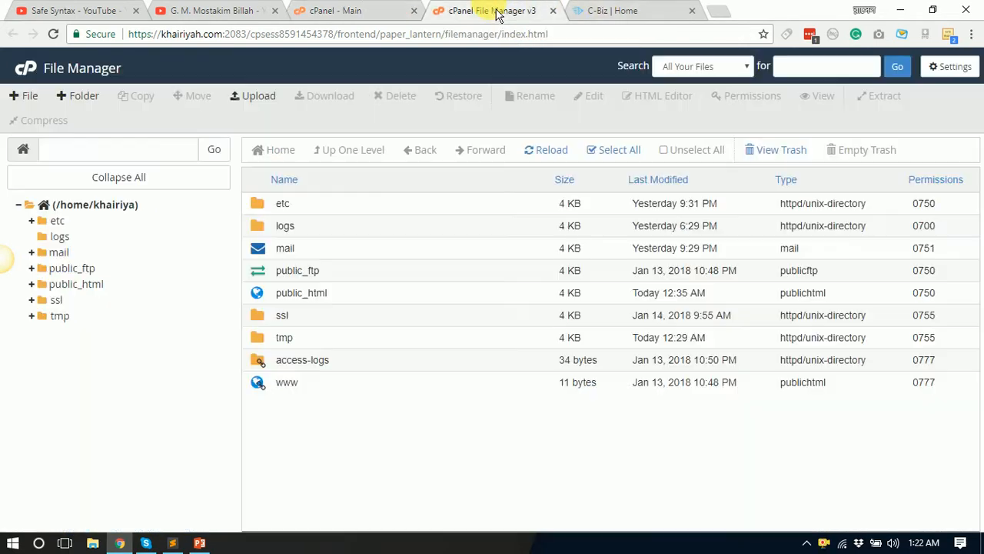
# Step: Open public_html and review the root site's files, assets to index.html, against the live site
pyautogui.click(659, 13)
pyautogui.click(503, 11)
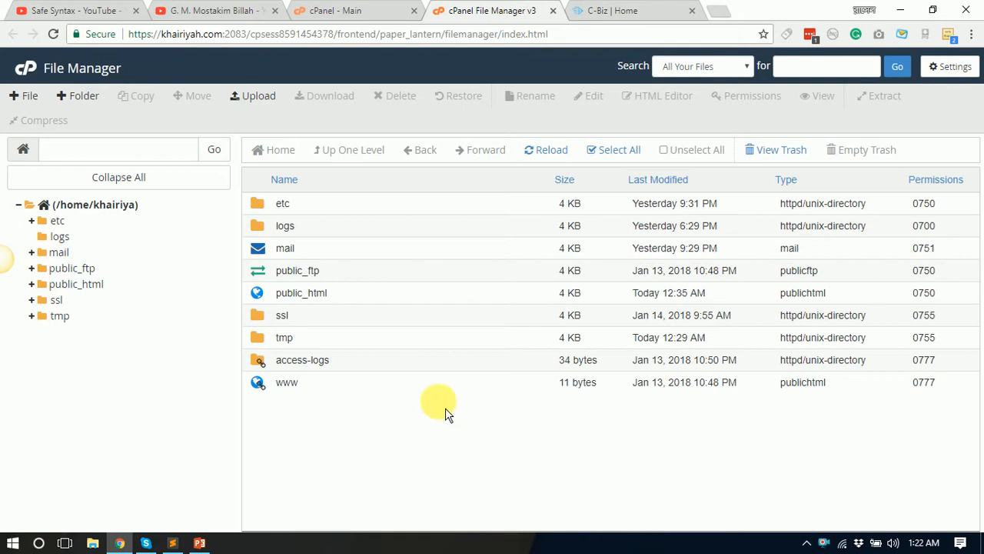
pyautogui.doubleClick(276, 300)
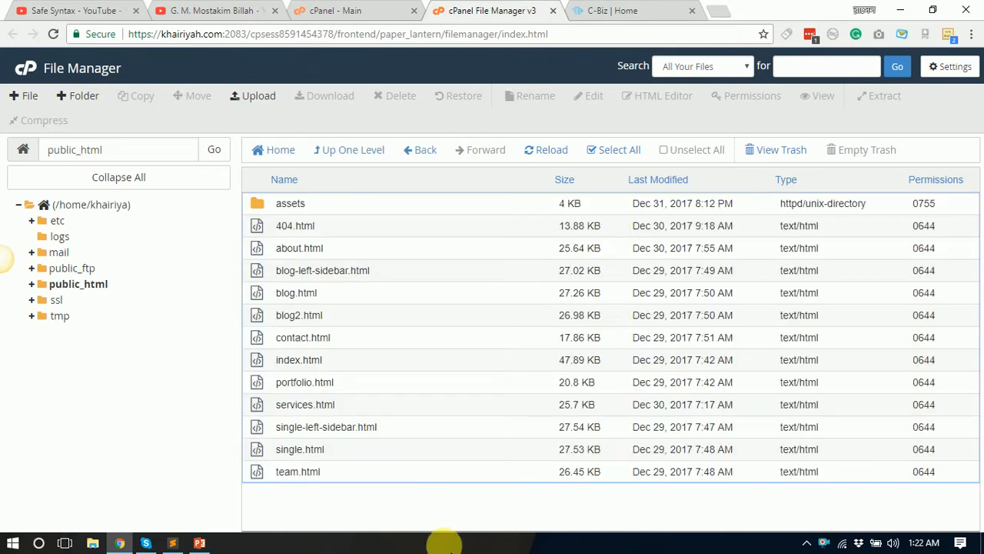
pyautogui.moveTo(408, 525); pyautogui.dragTo(367, 486)
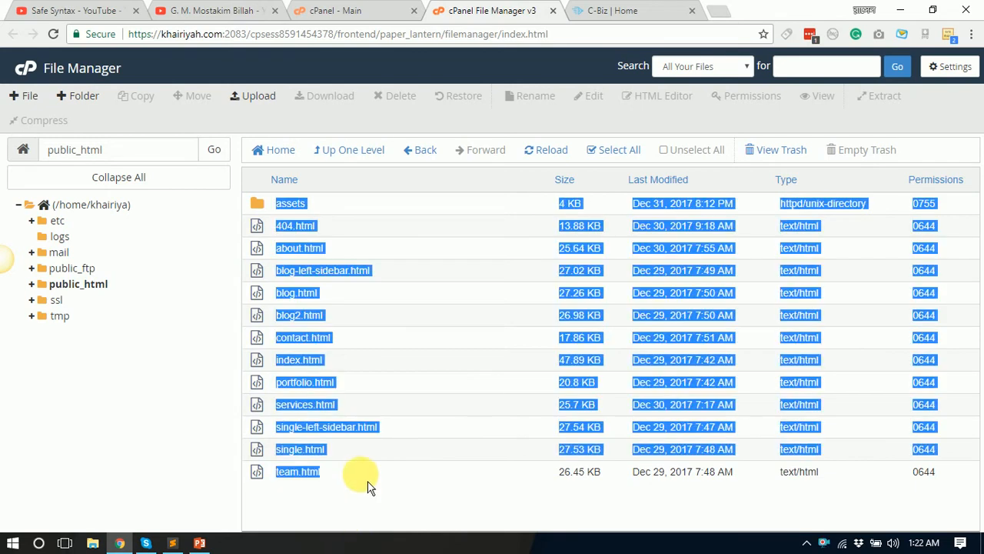
pyautogui.click(643, 14)
pyautogui.click(197, 38)
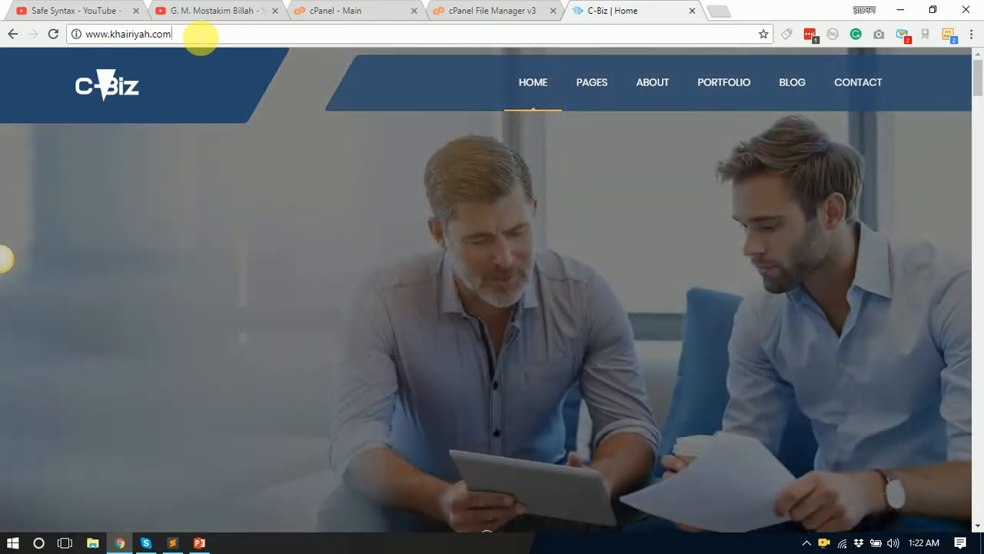
pyautogui.click(515, 14)
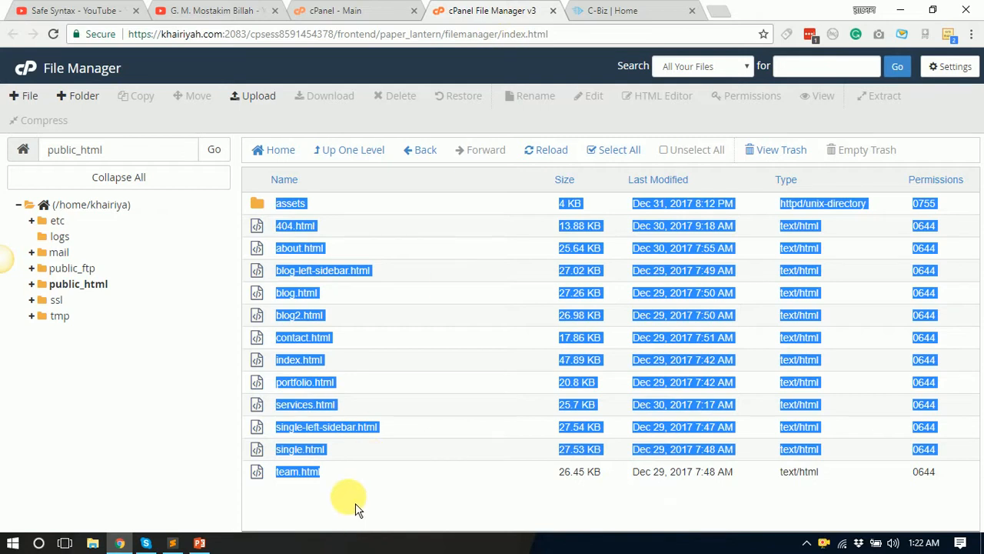
pyautogui.moveTo(356, 503); pyautogui.dragTo(489, 408)
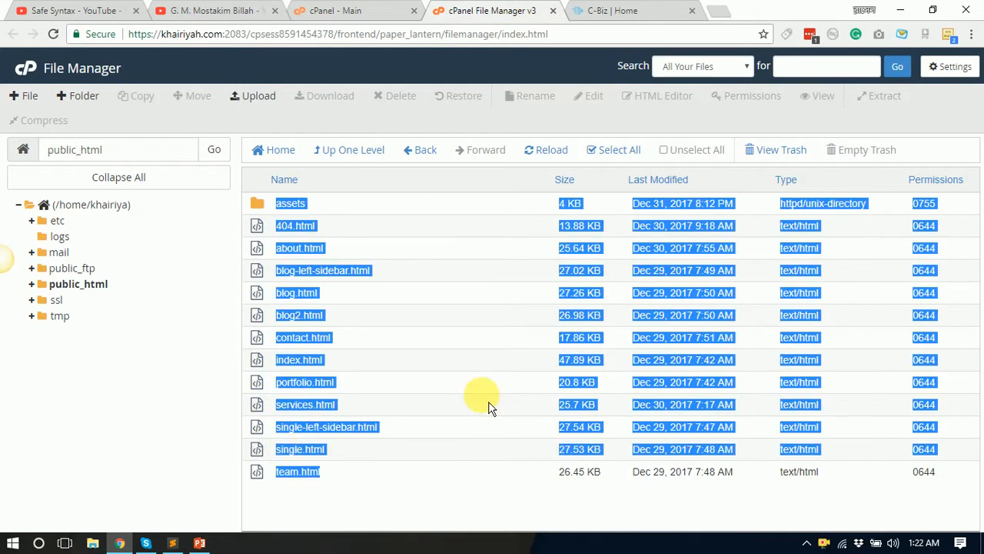
pyautogui.click(345, 492)
pyautogui.click(666, 11)
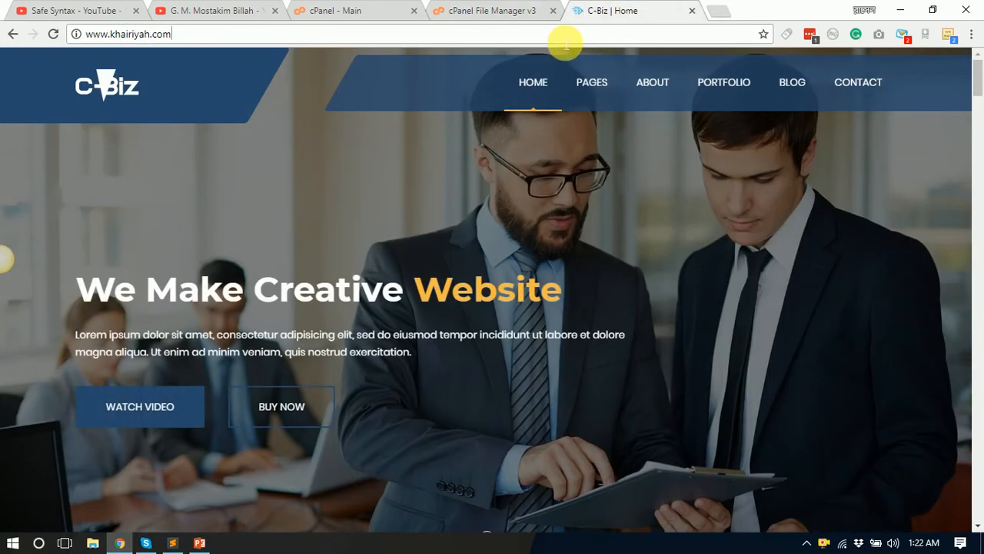
pyautogui.write('/d')
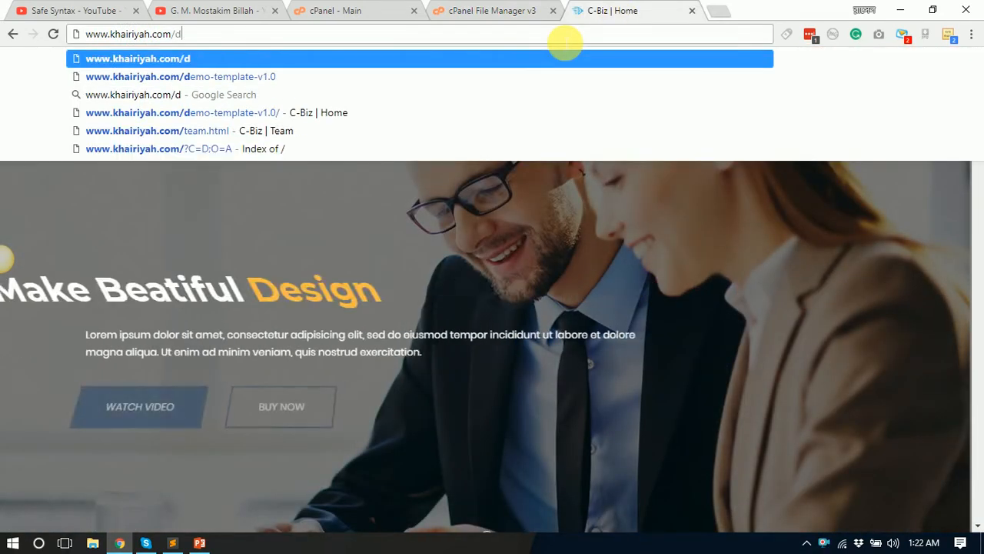
pyautogui.write('emo')
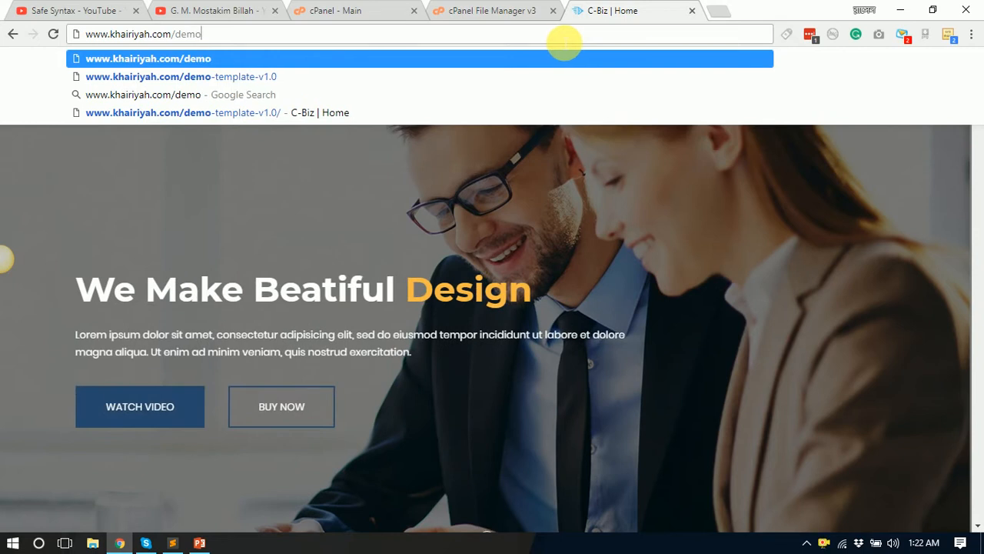
pyautogui.moveTo(127, 34); pyautogui.dragTo(80, 34)
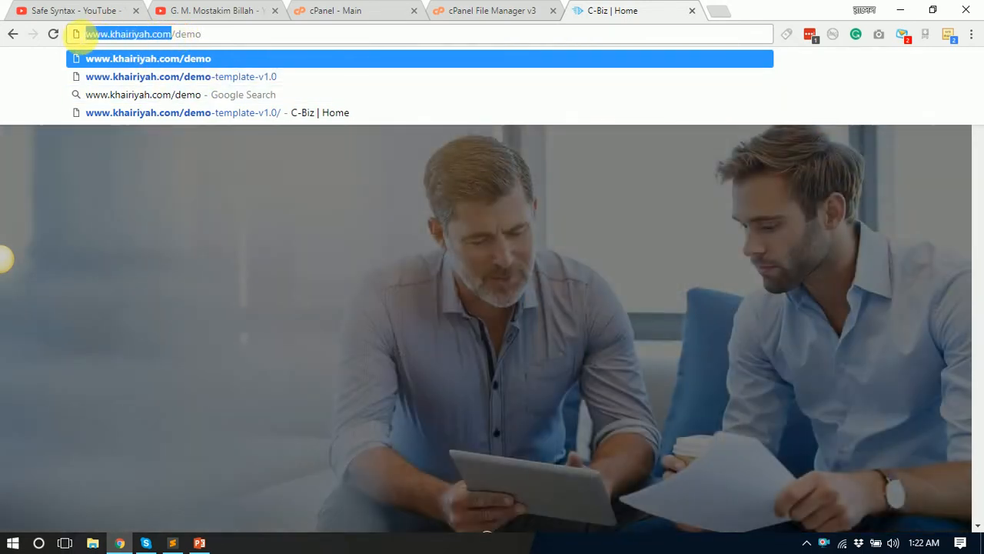
pyautogui.moveTo(177, 34); pyautogui.dragTo(213, 33)
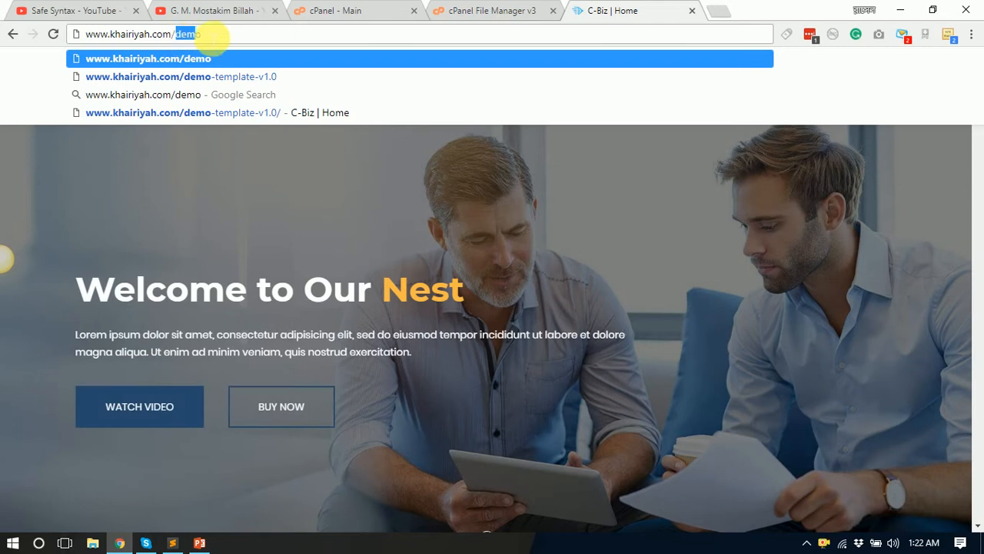
pyautogui.press('Return')
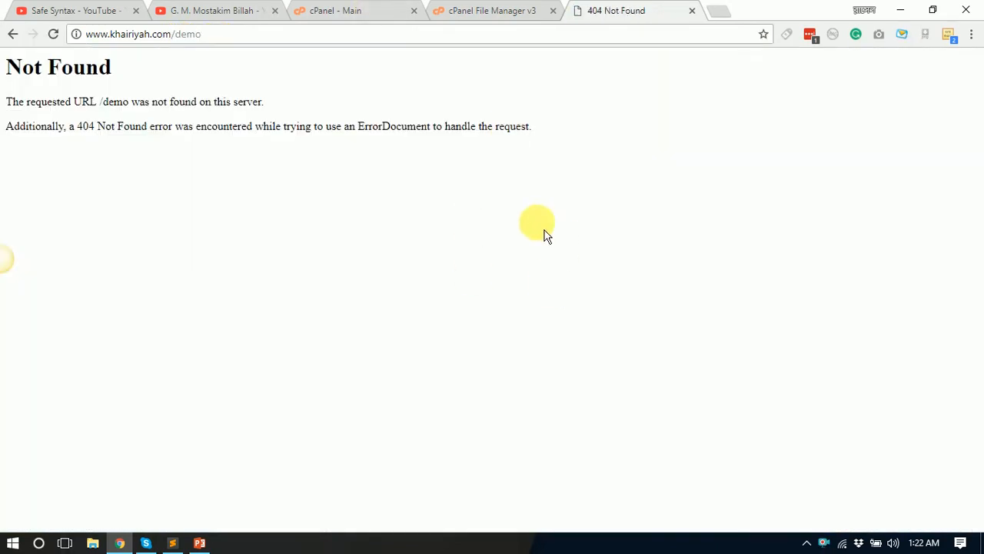
pyautogui.click(286, 37)
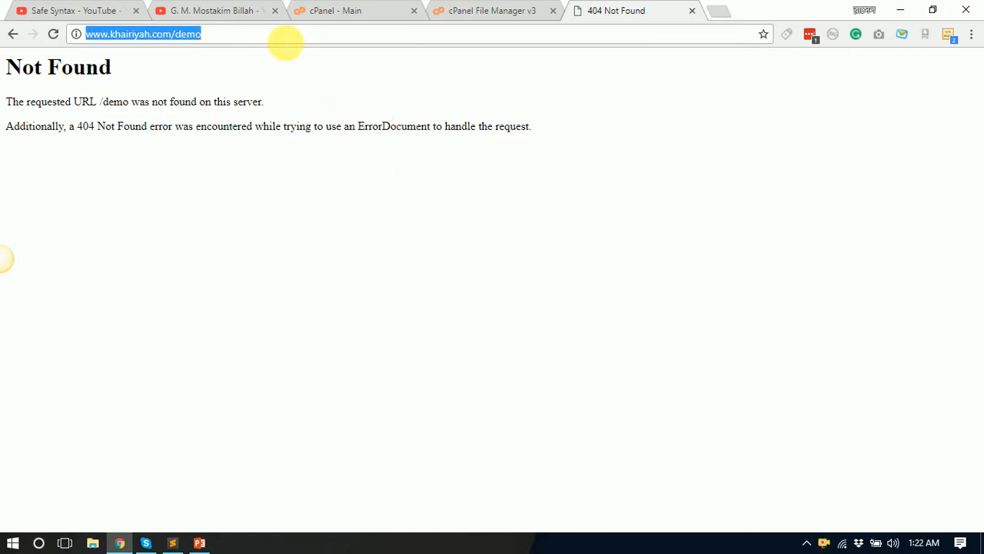
pyautogui.click(286, 36)
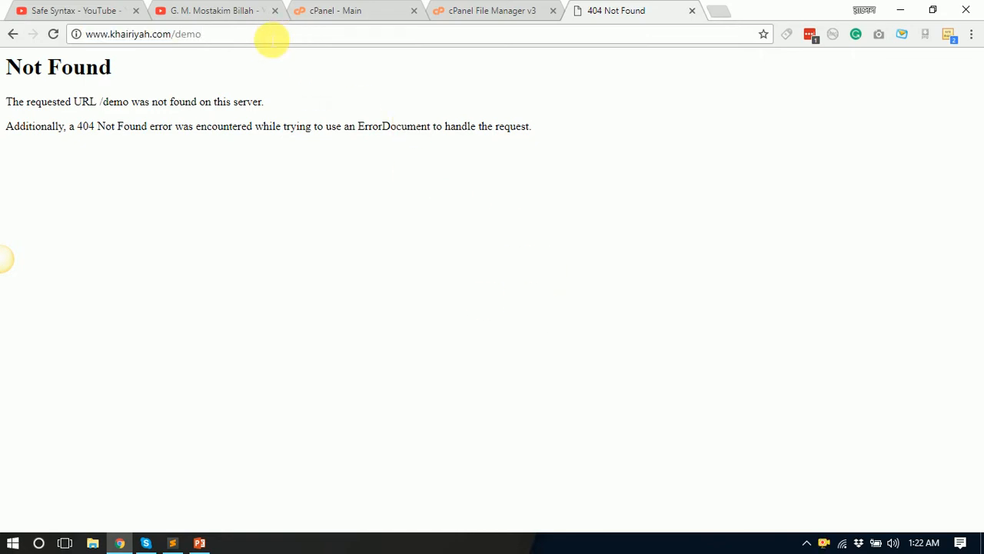
pyautogui.press('BackSpace')
pyautogui.press('BackSpace')
pyautogui.press('BackSpace')
pyautogui.press('BackSpace')
pyautogui.write('wp')
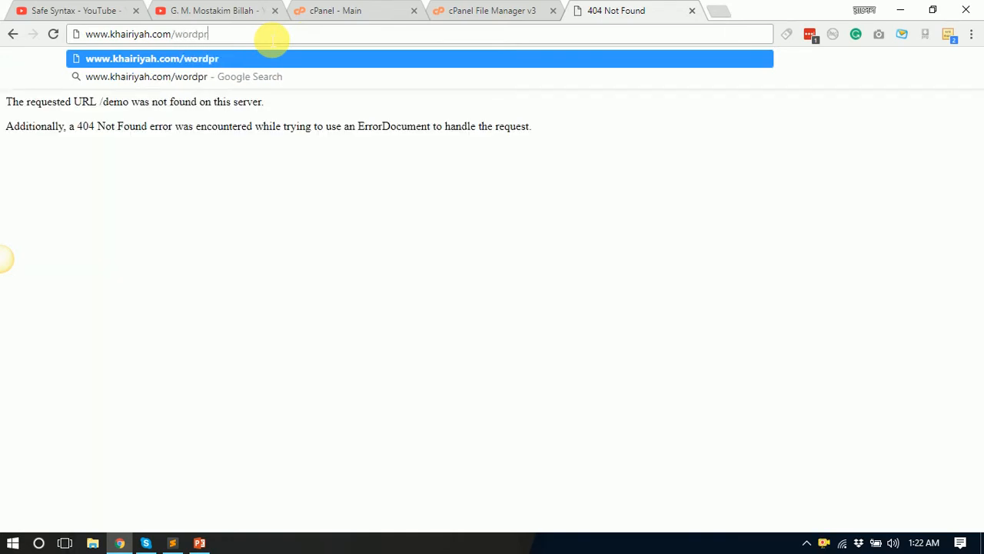
pyautogui.write('rdpress')
pyautogui.press('Return')
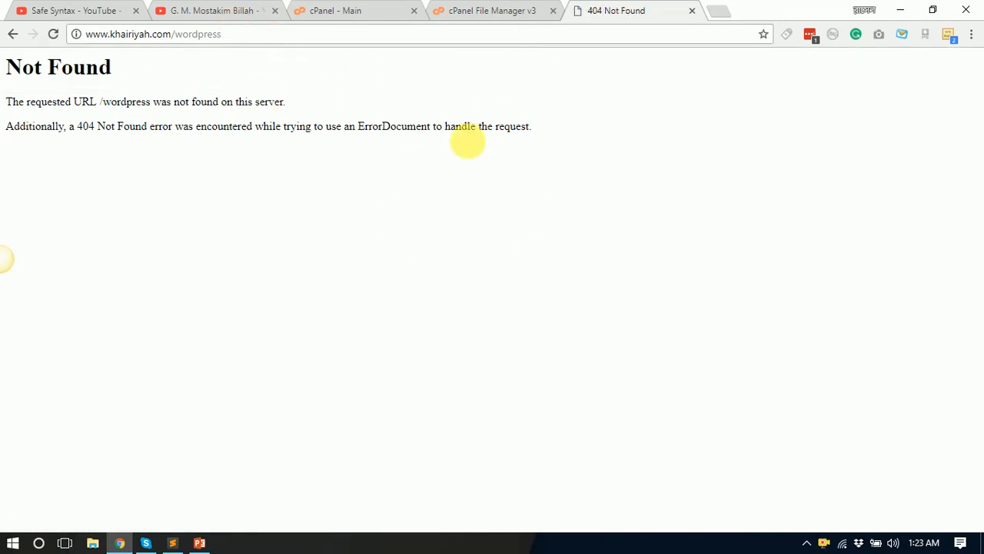
# Step: Return to the cPanel home page and browse to Softaculous Apps Installer in the Software section
pyautogui.click(358, 12)
pyautogui.scroll(5, 598, 251)
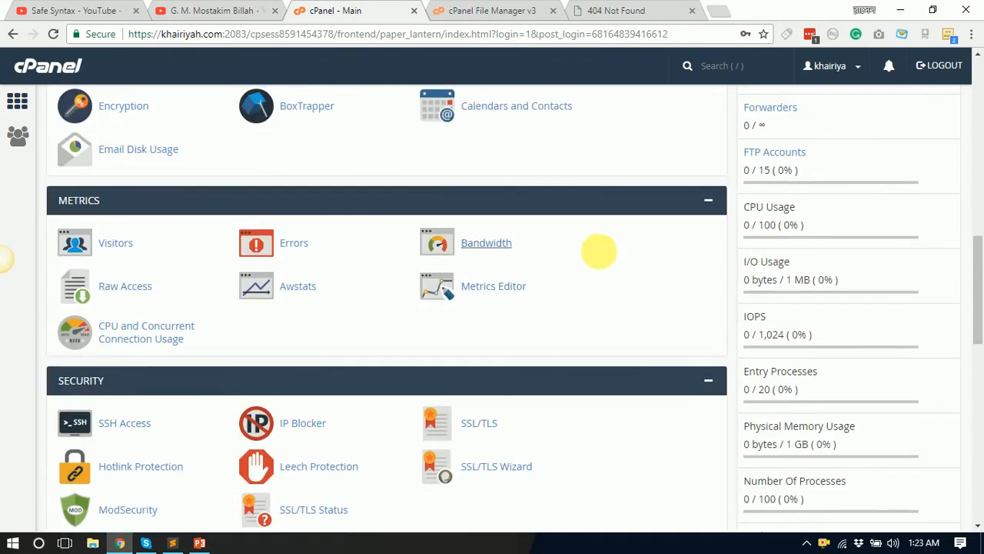
pyautogui.scroll(-4, 599, 252)
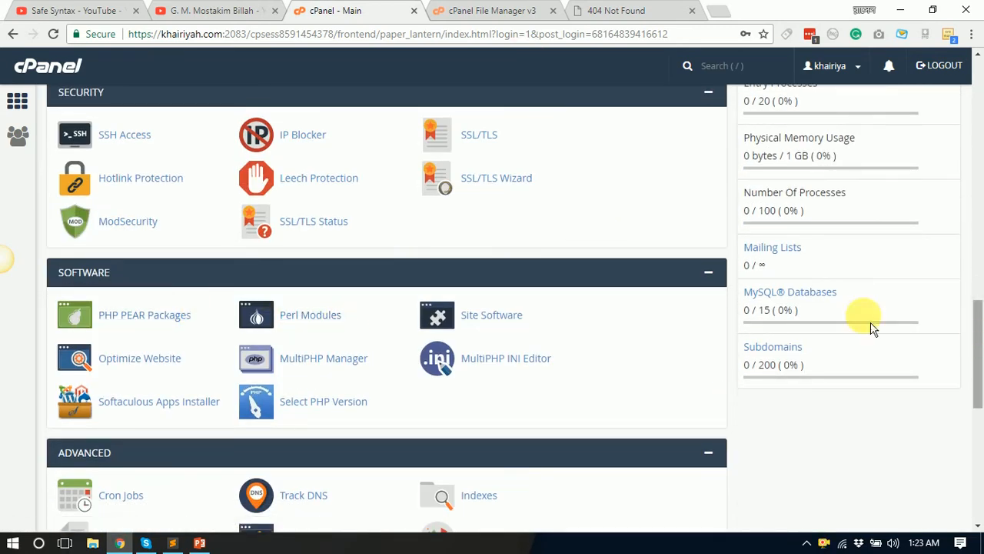
pyautogui.scroll(5, 227, 269)
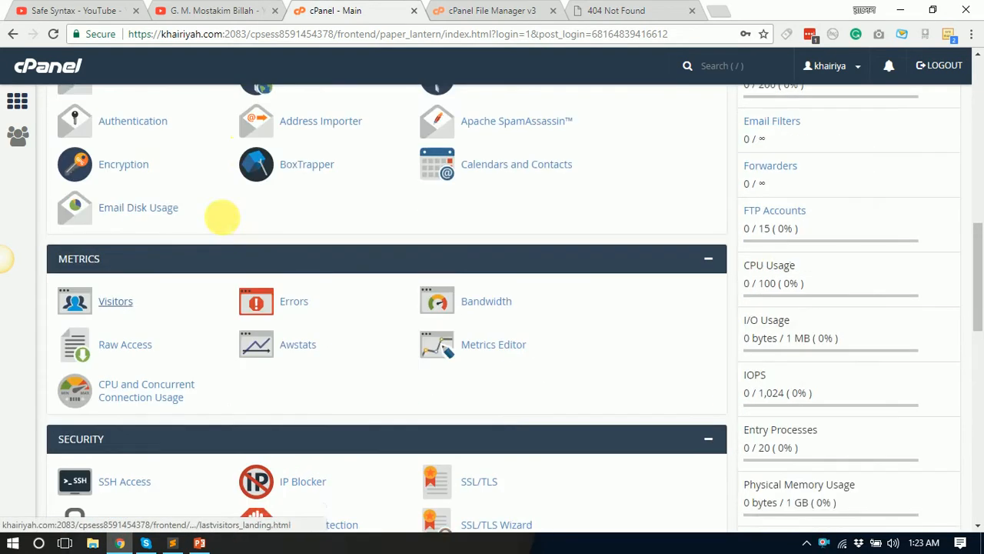
pyautogui.scroll(-6, 253, 390)
pyautogui.scroll(3, 253, 286)
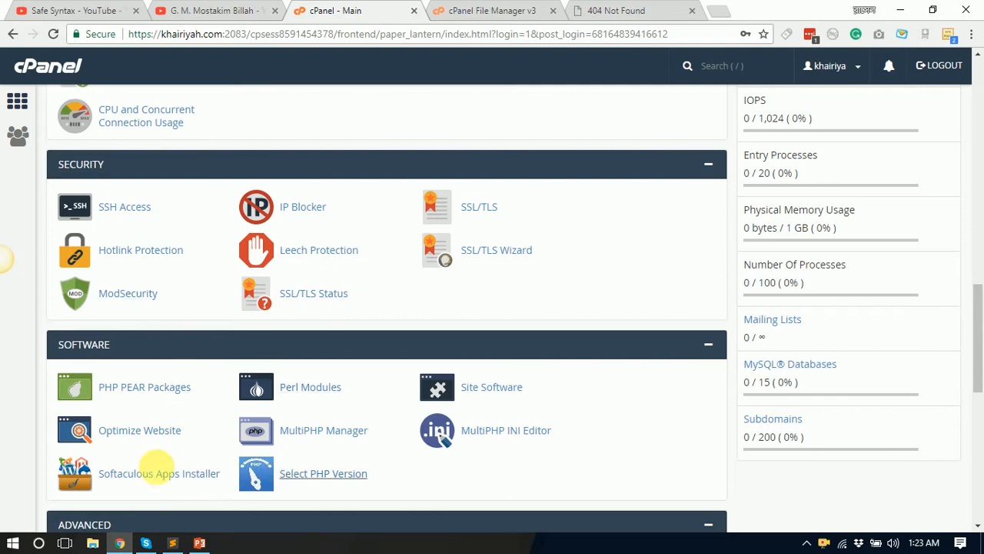
pyautogui.scroll(-2, 161, 358)
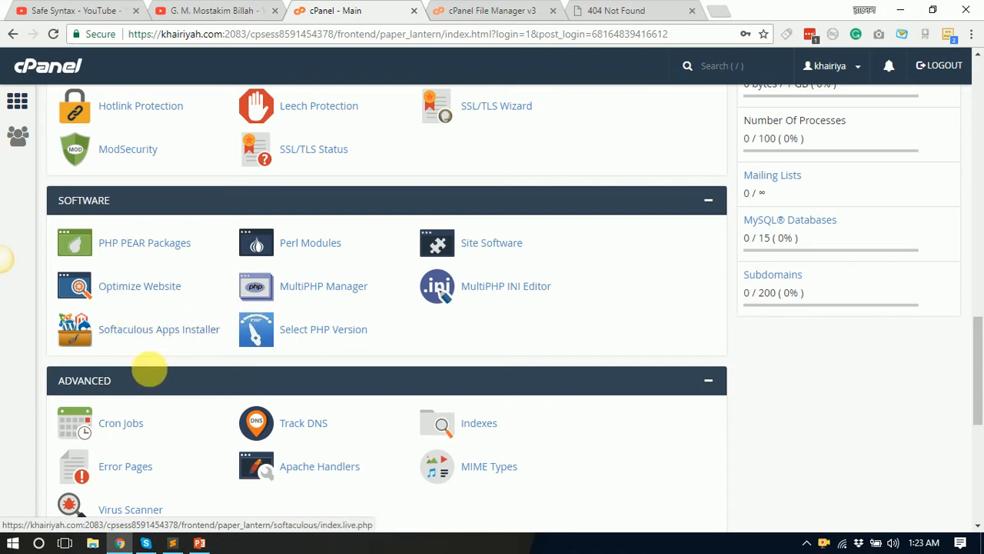
pyautogui.scroll(-5, 218, 389)
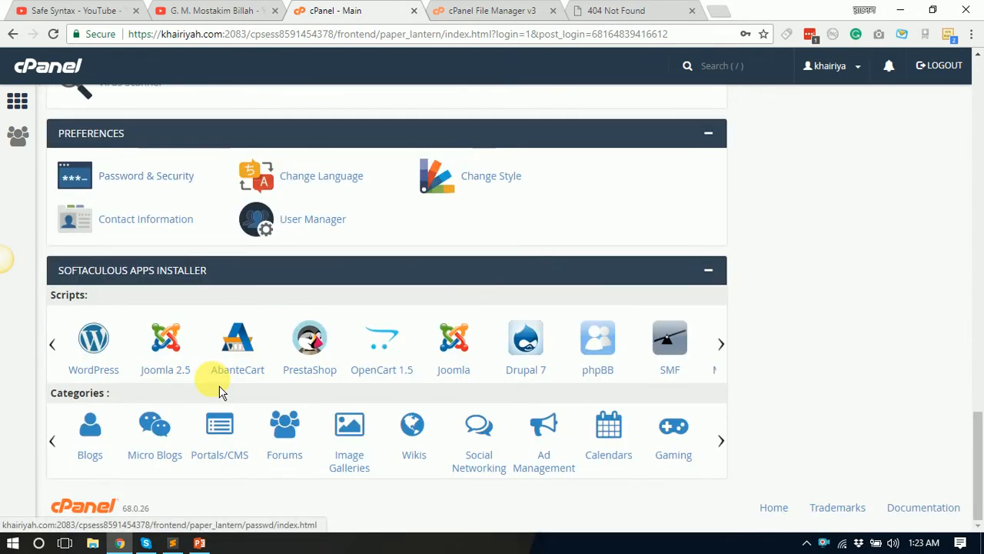
pyautogui.scroll(1, 193, 413)
pyautogui.scroll(7, 236, 326)
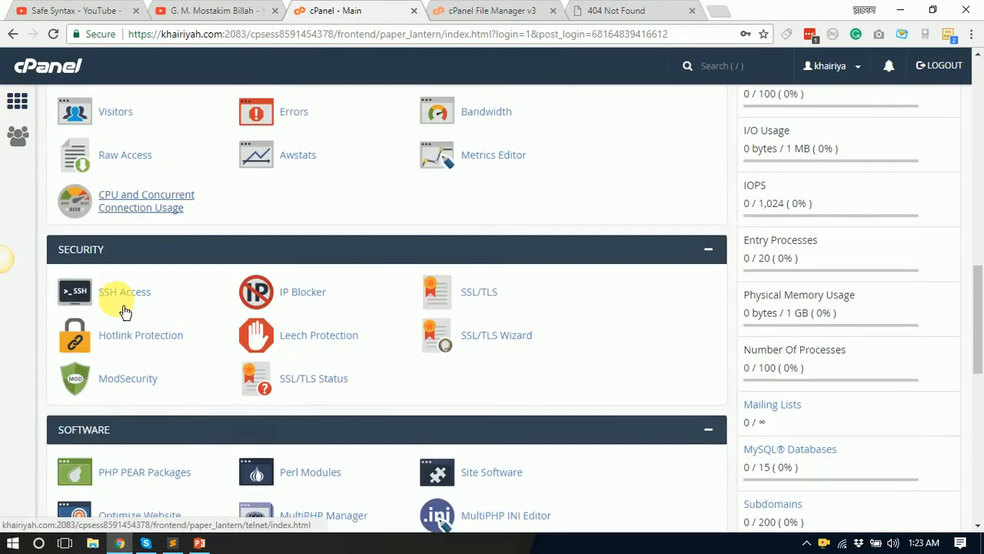
pyautogui.scroll(-9, 125, 312)
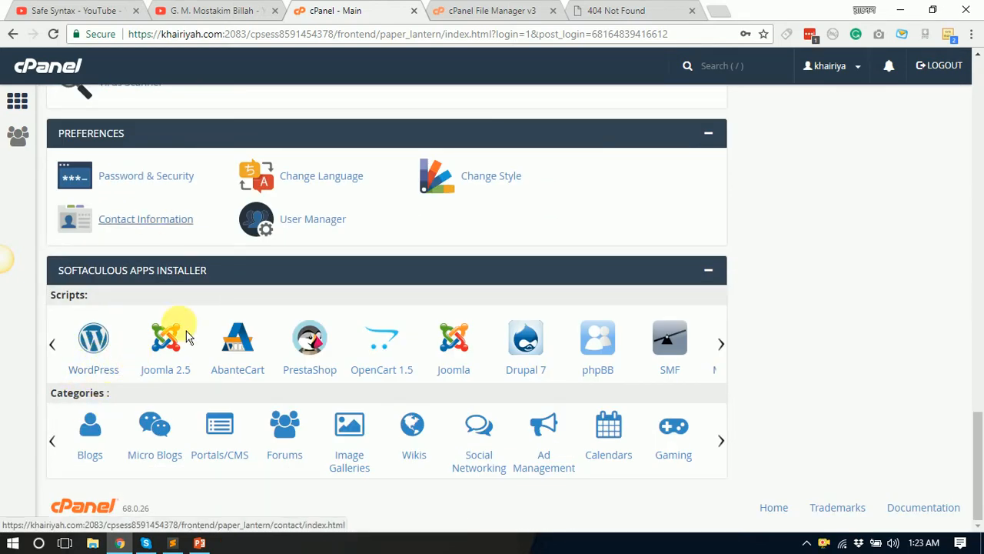
pyautogui.scroll(1, 245, 308)
pyautogui.scroll(6, 244, 308)
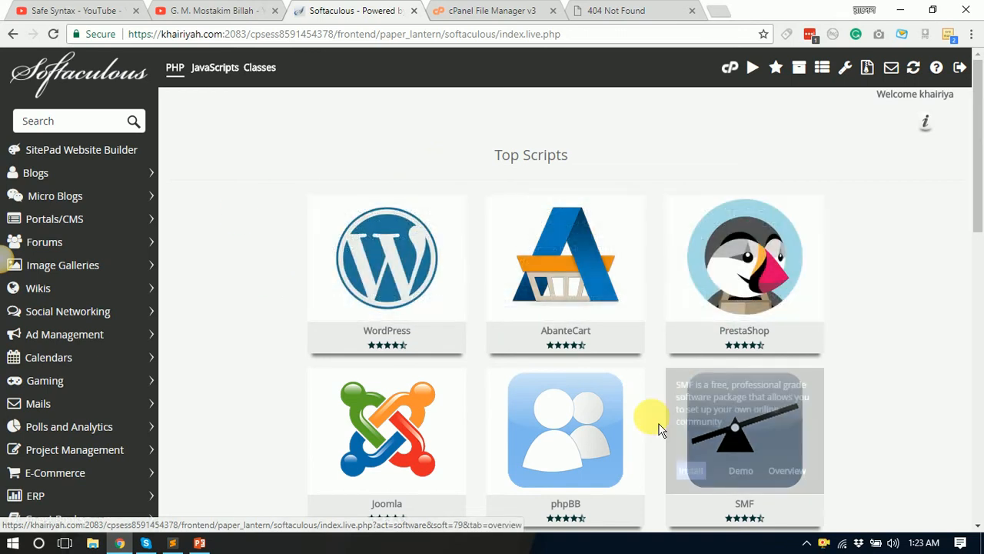
# Step: Start the WordPress install from Softaculous Top Scripts, reaching the WordPress 4.9.1 setup page
pyautogui.scroll(-4, 652, 418)
pyautogui.scroll(-2, 410, 350)
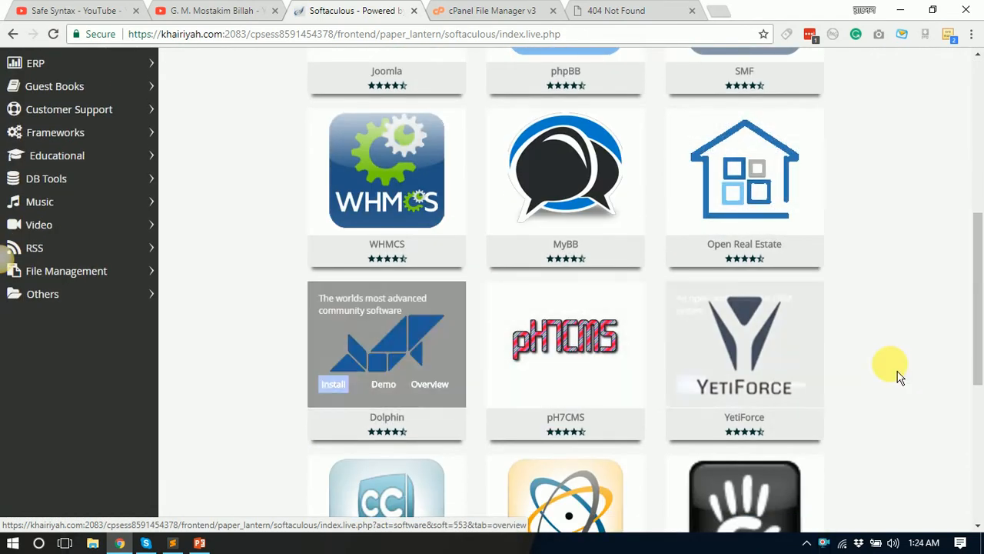
pyautogui.scroll(-3, 369, 407)
pyautogui.scroll(9, 749, 414)
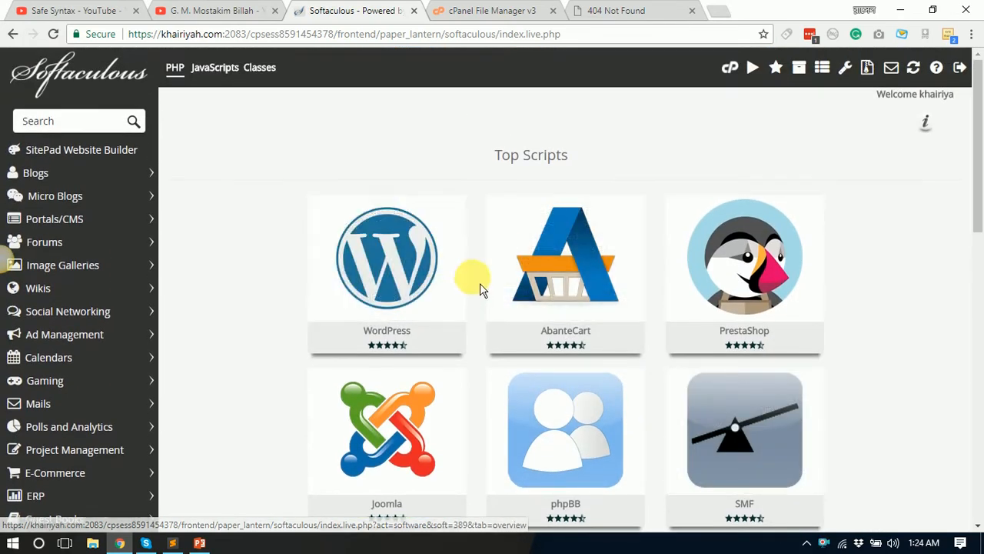
pyautogui.moveTo(328, 280)
pyautogui.click(345, 300)
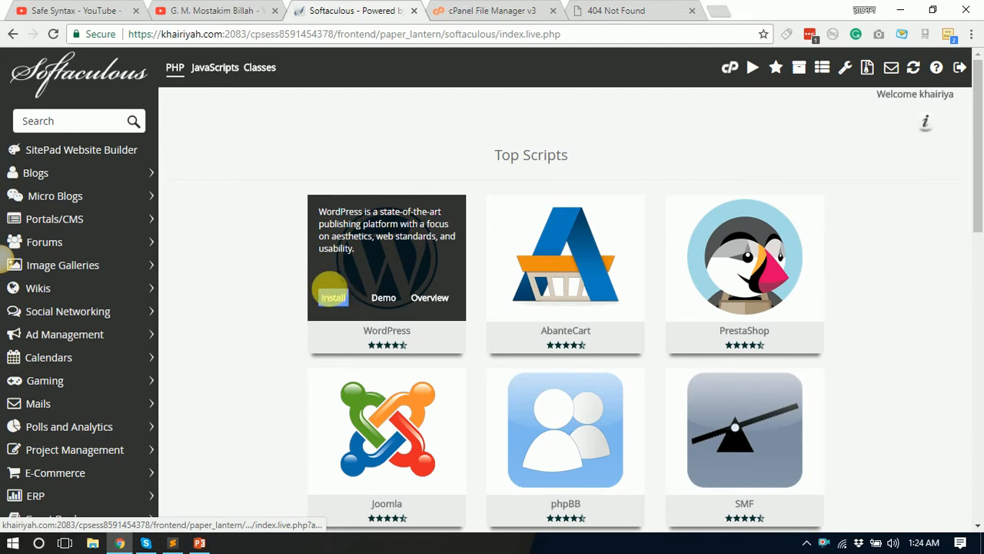
pyautogui.click(333, 297)
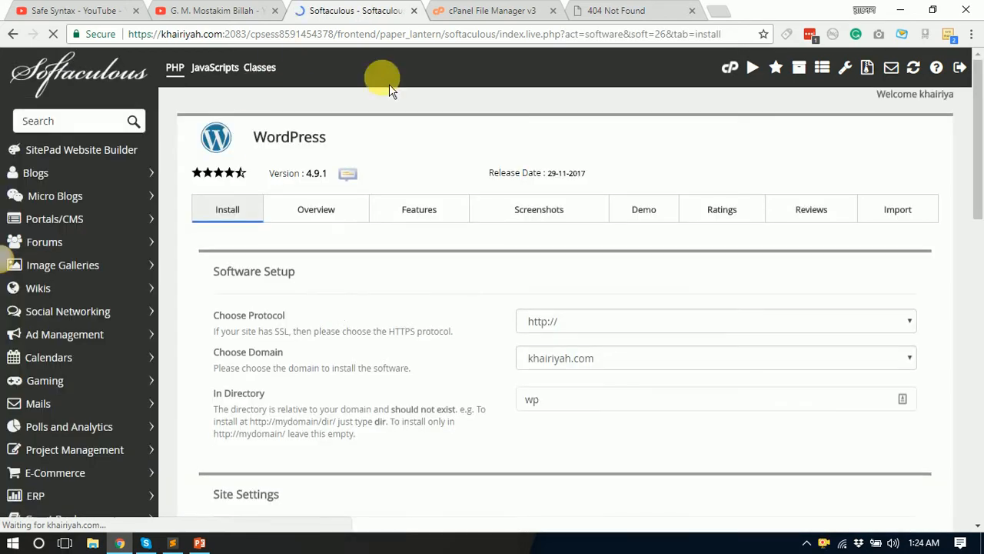
pyautogui.click(237, 12)
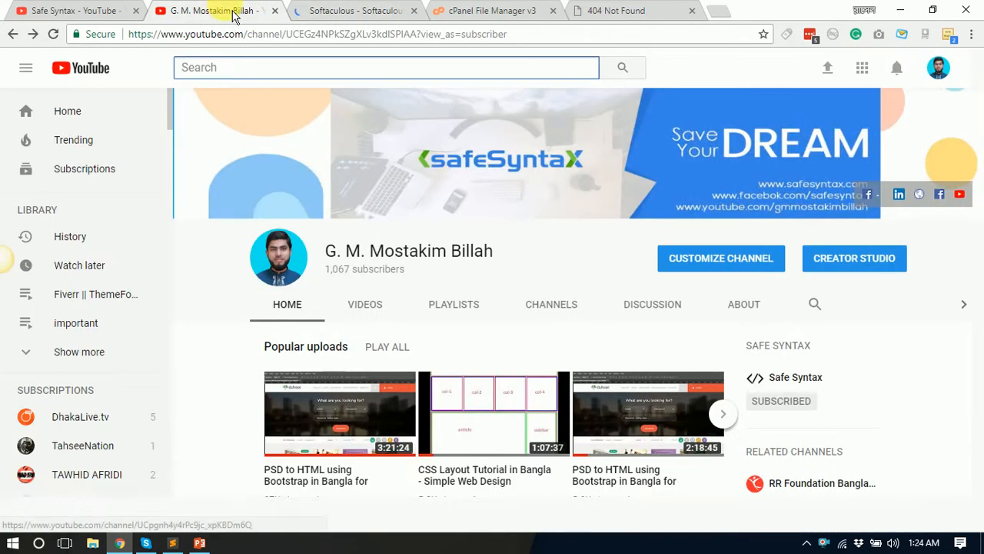
pyautogui.click(450, 11)
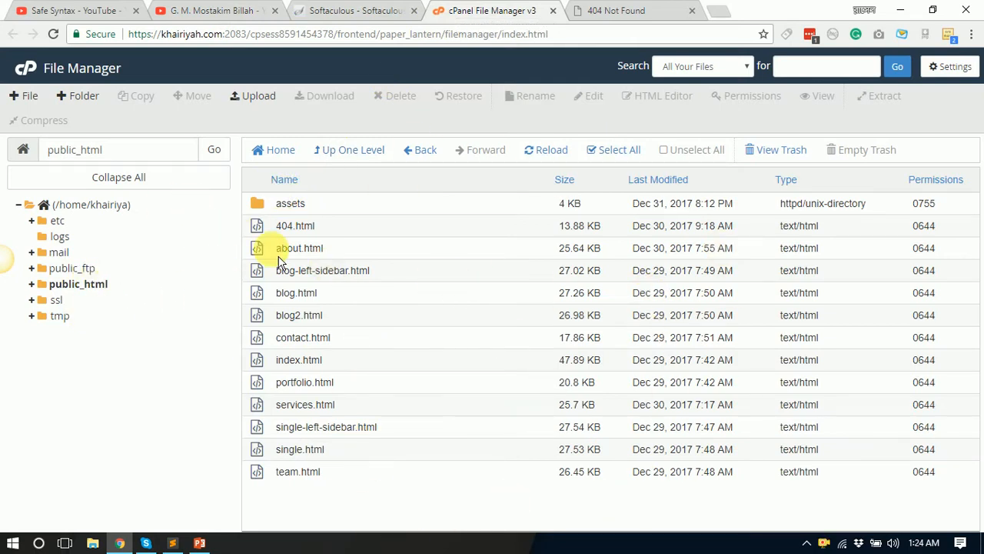
pyautogui.click(347, 14)
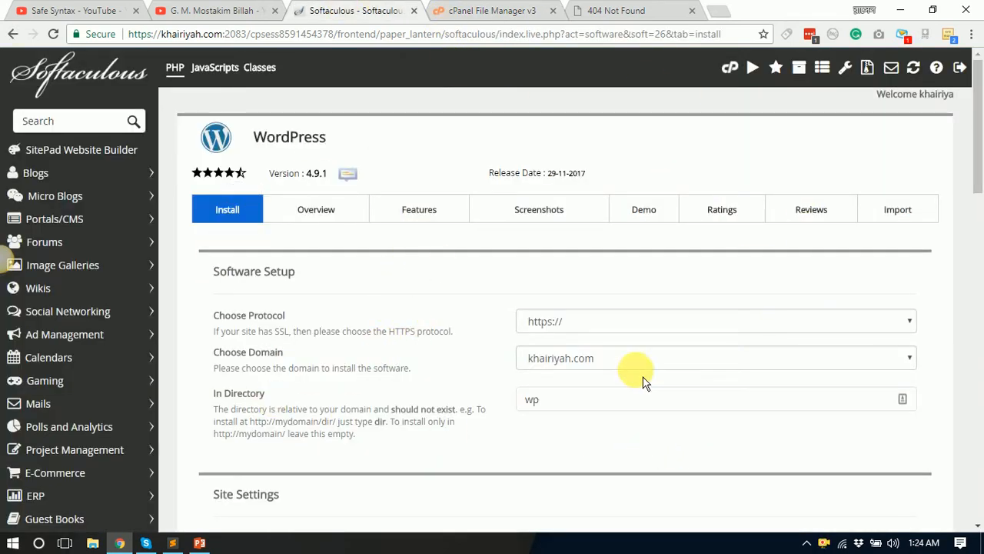
pyautogui.scroll(-1, 615, 367)
pyautogui.click(575, 333)
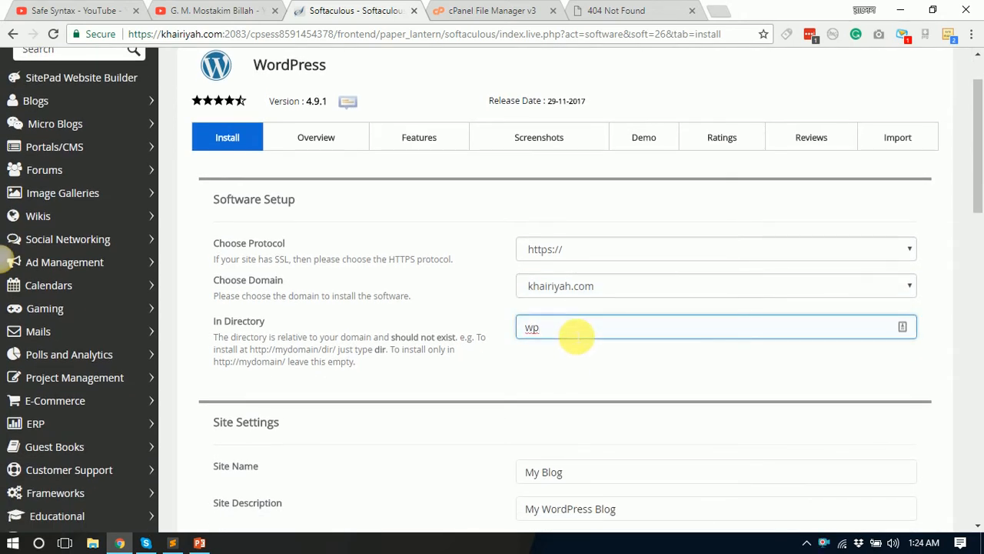
pyautogui.scroll(1, 418, 323)
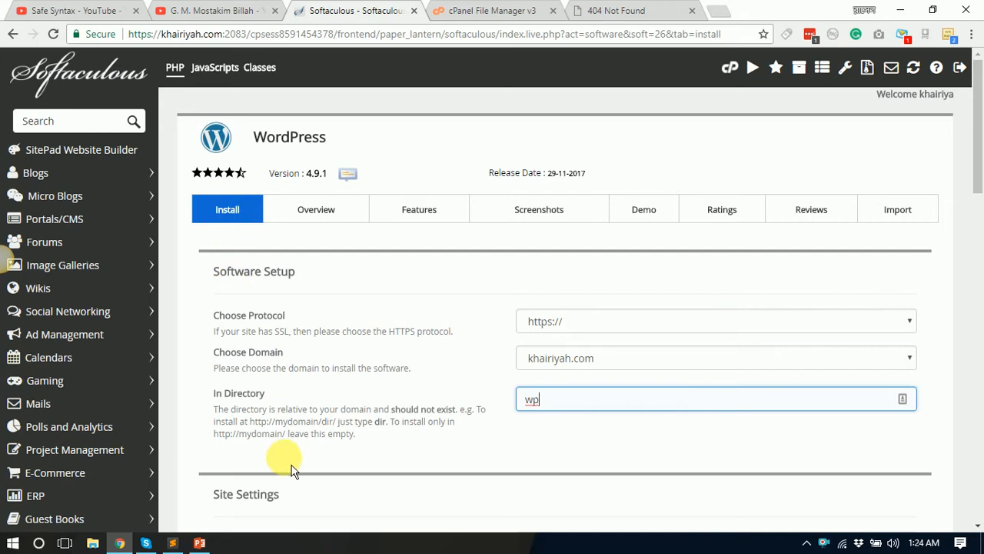
pyautogui.scroll(-1, 342, 398)
pyautogui.scroll(-1, 342, 396)
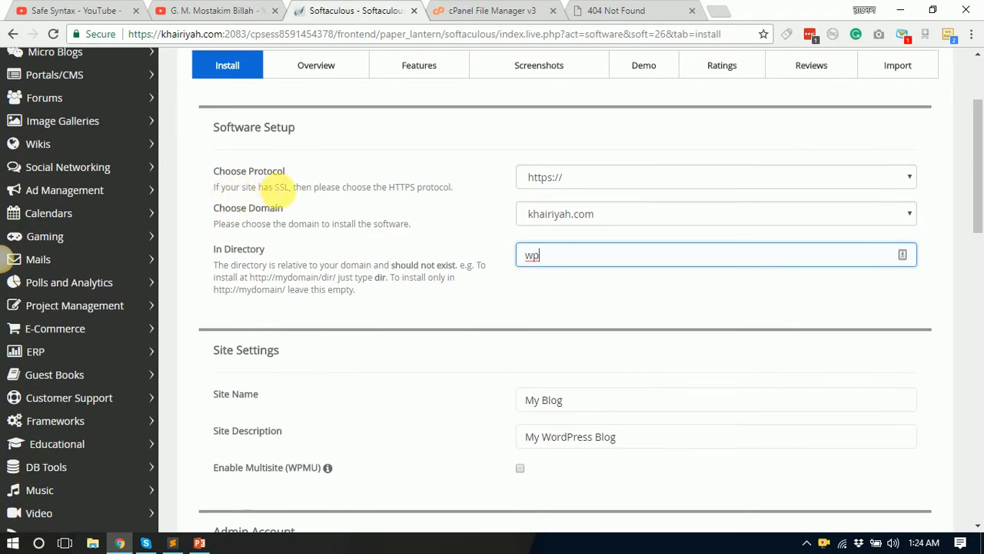
pyautogui.click(618, 178)
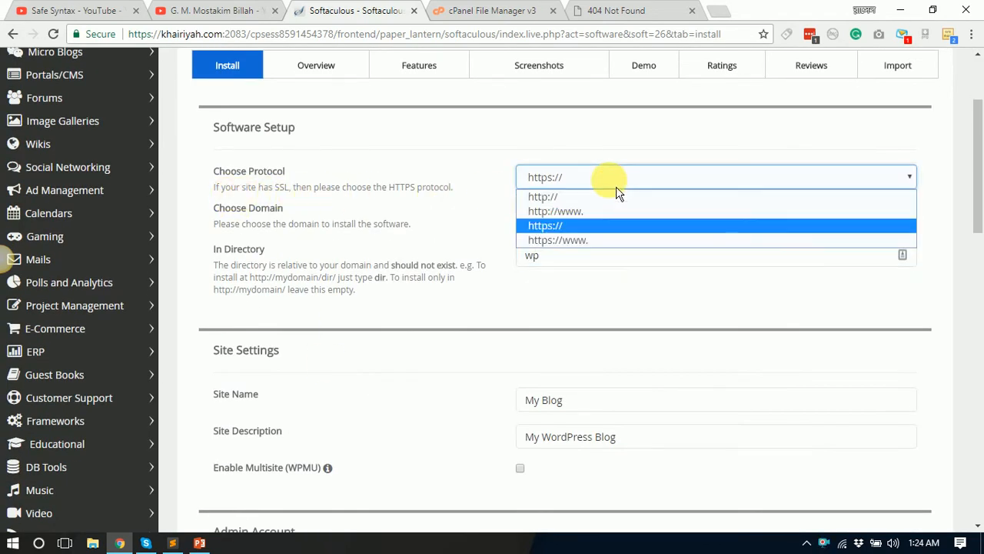
pyautogui.click(616, 185)
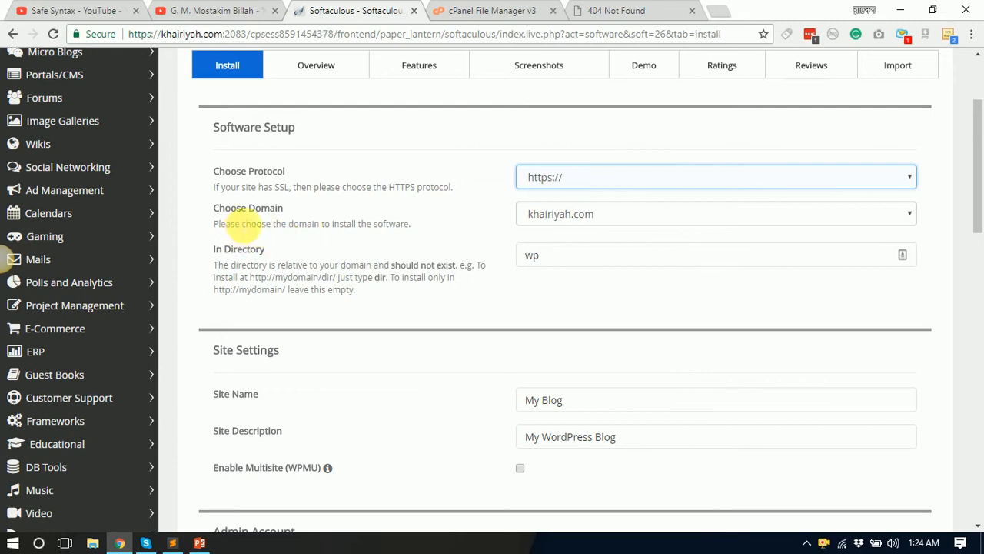
pyautogui.click(661, 221)
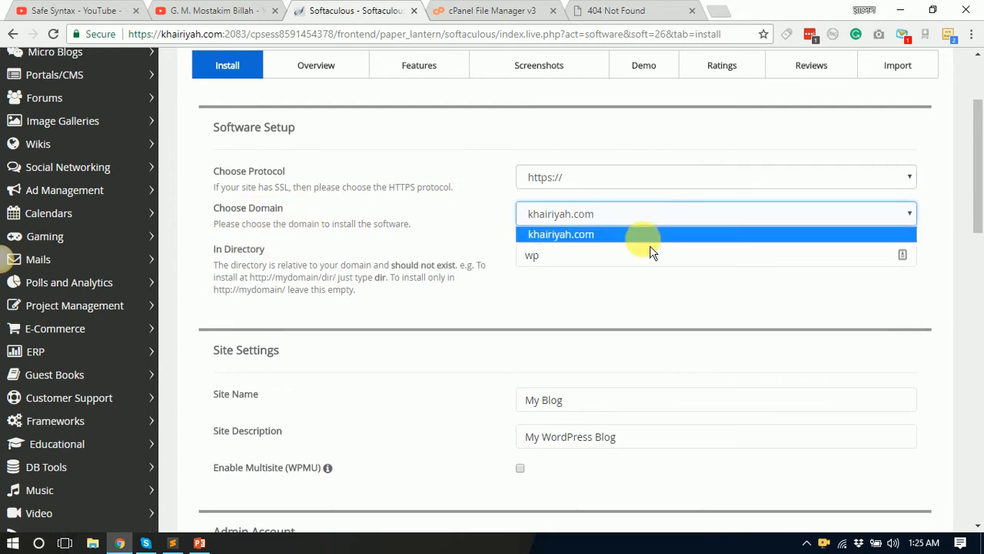
pyautogui.click(601, 238)
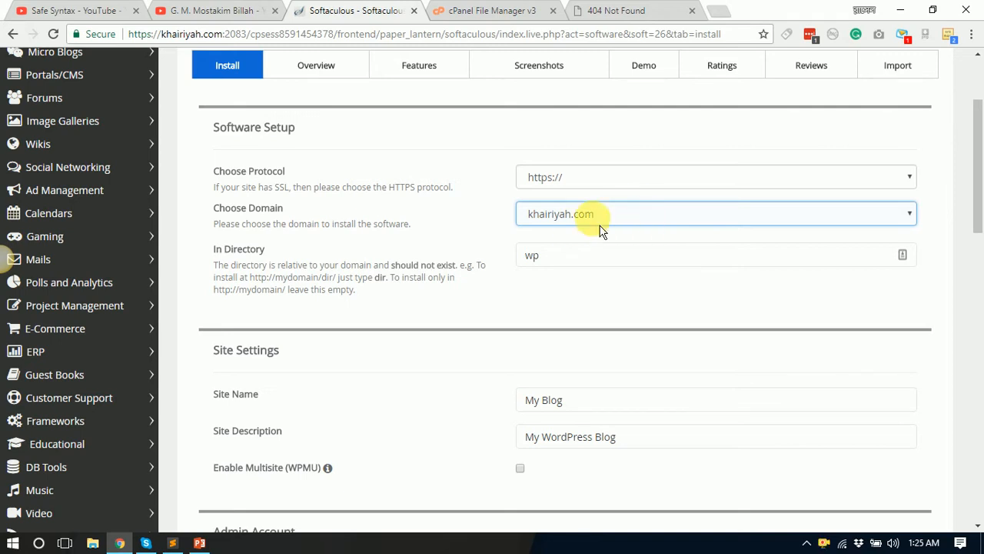
pyautogui.click(530, 260)
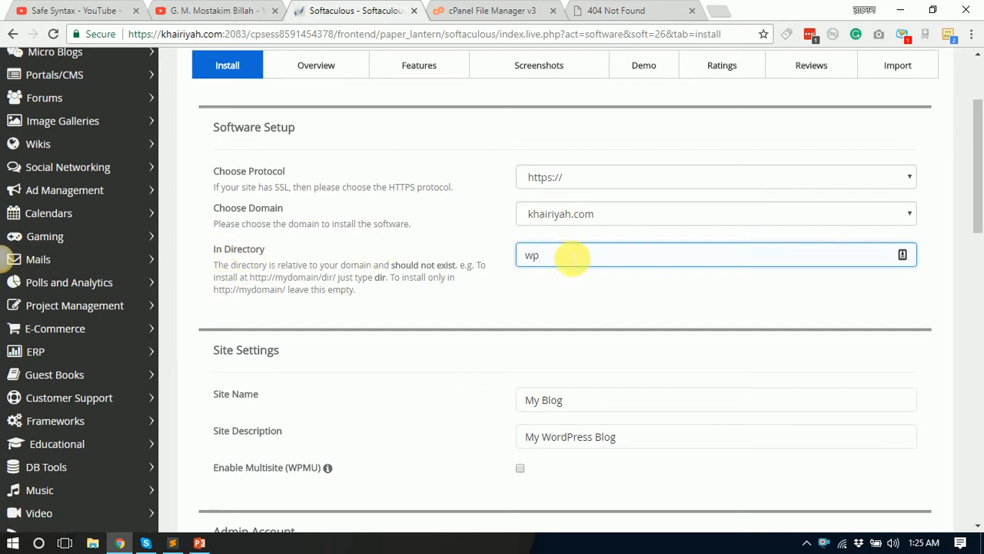
pyautogui.click(492, 11)
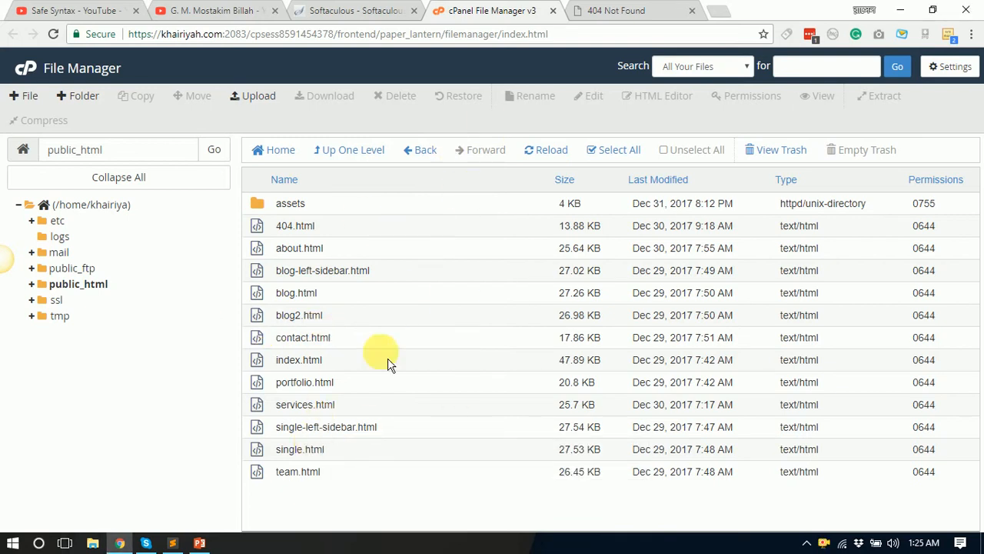
pyautogui.click(626, 13)
pyautogui.click(348, 11)
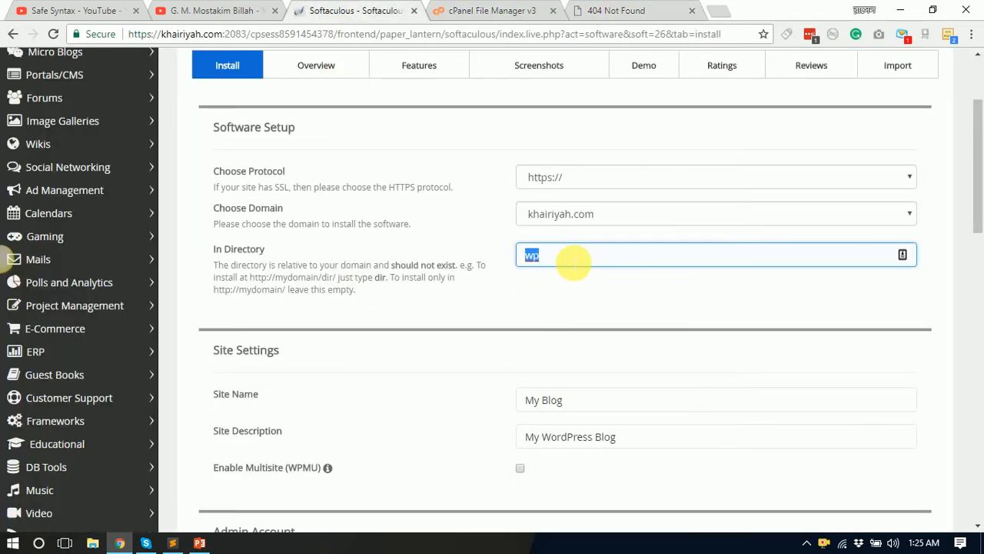
# Step: Select 'wp' in the In Directory field and re-check the root site files in public_html
pyautogui.moveTo(543, 255); pyautogui.dragTo(501, 268)
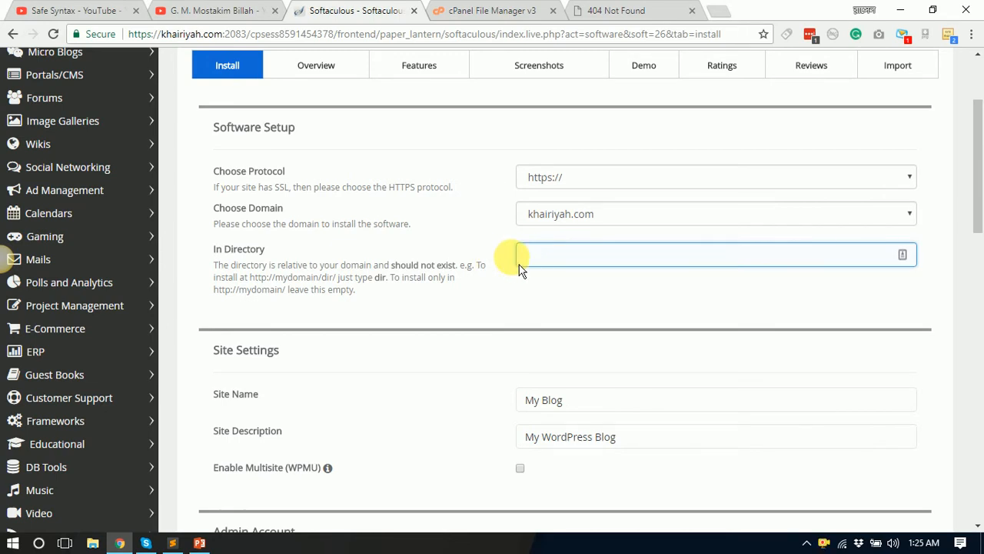
pyautogui.click(493, 13)
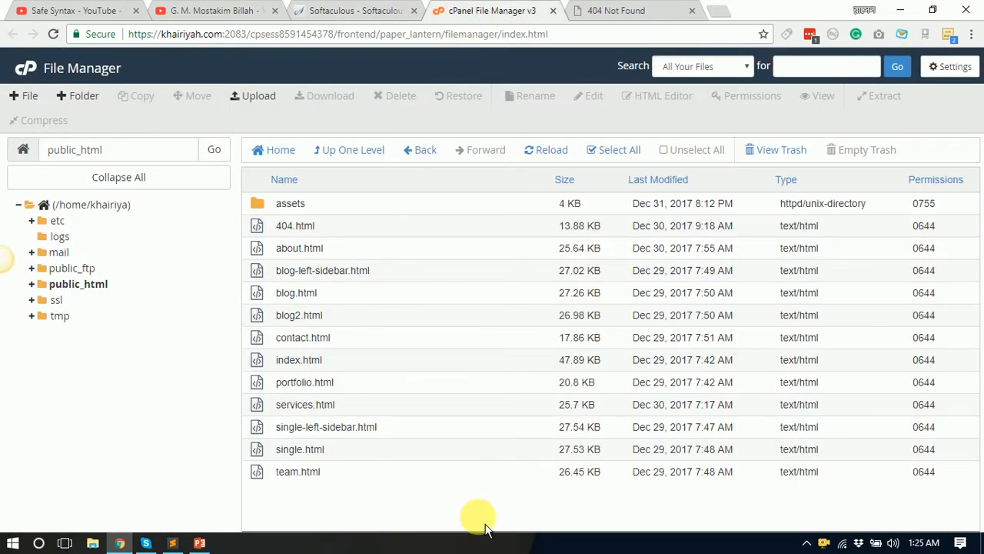
pyautogui.moveTo(389, 506); pyautogui.dragTo(363, 483)
pyautogui.click(363, 483)
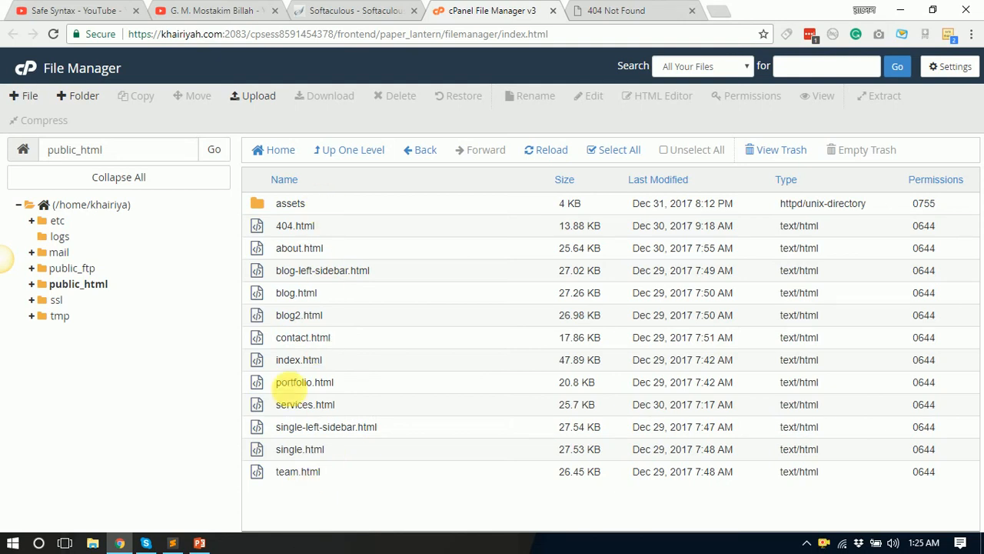
pyautogui.click(340, 11)
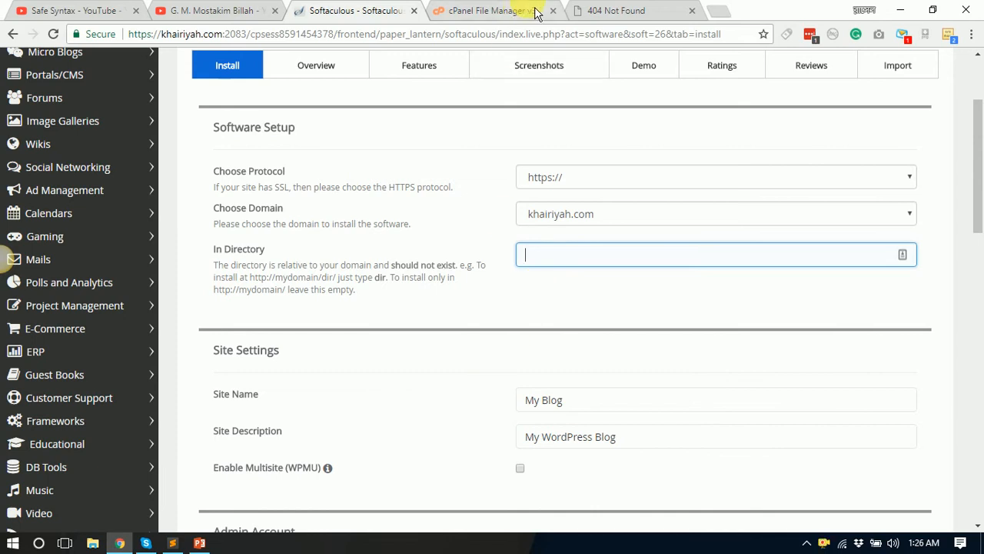
pyautogui.click(511, 11)
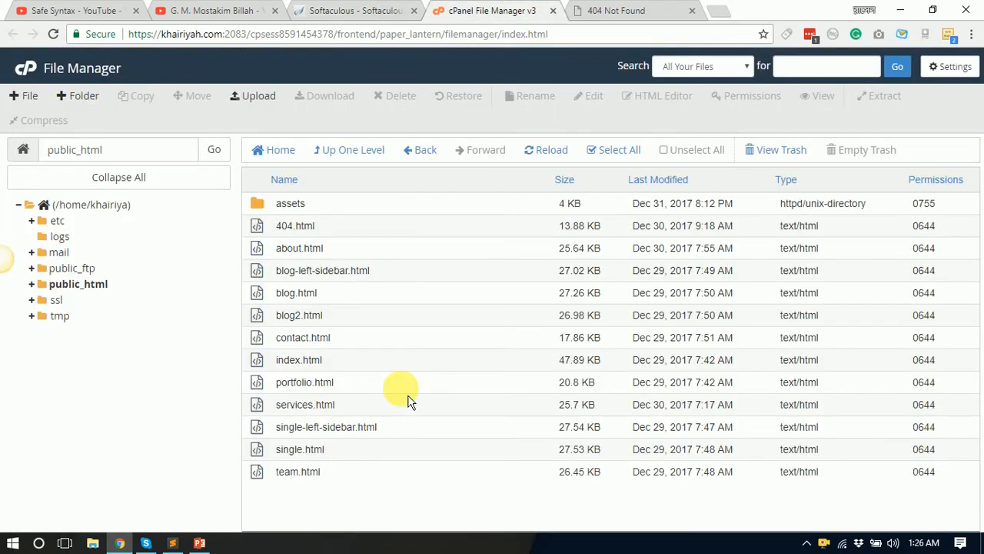
pyautogui.click(362, 11)
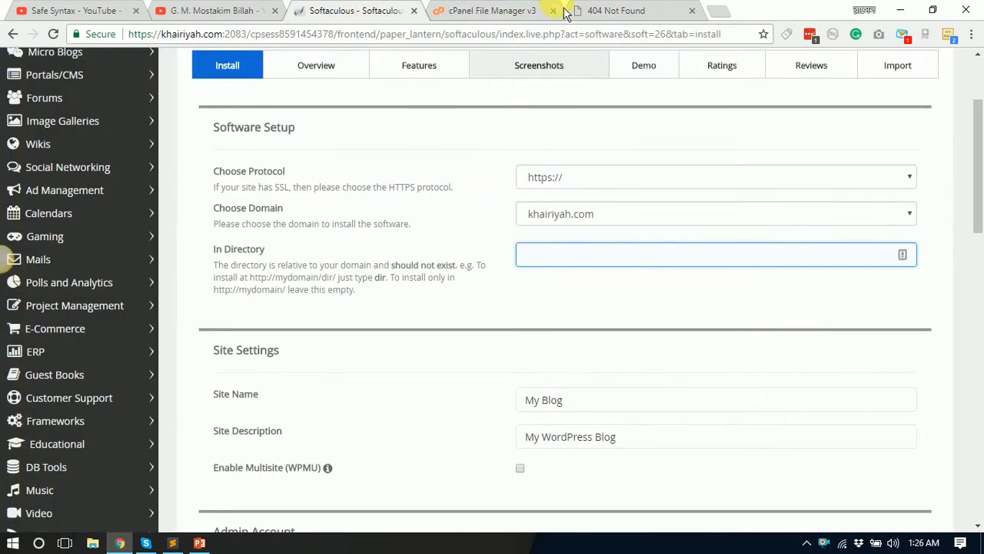
# Step: Copy 'wordpress' from the /wordpress Not Found address and paste it as the install directory
pyautogui.click(504, 11)
pyautogui.click(619, 10)
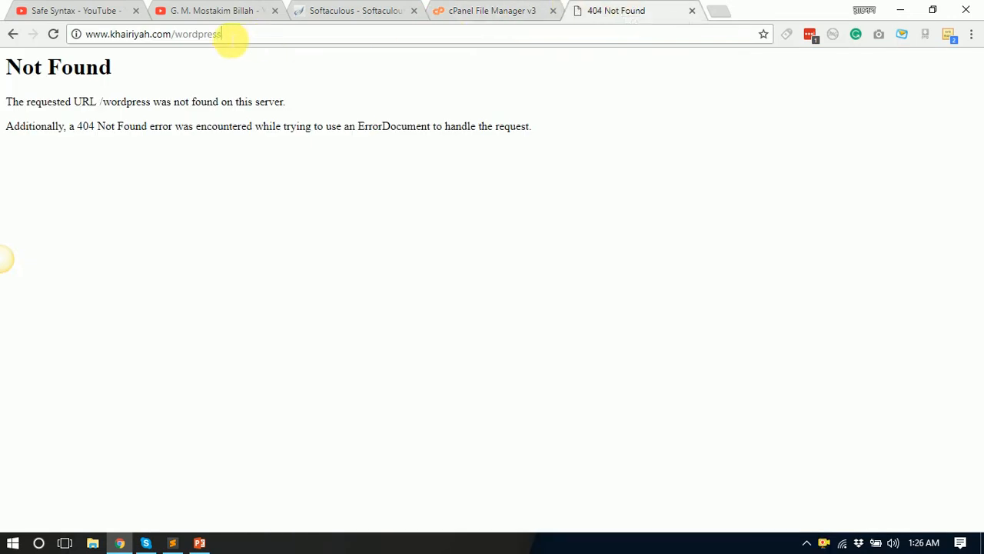
pyautogui.doubleClick(185, 35)
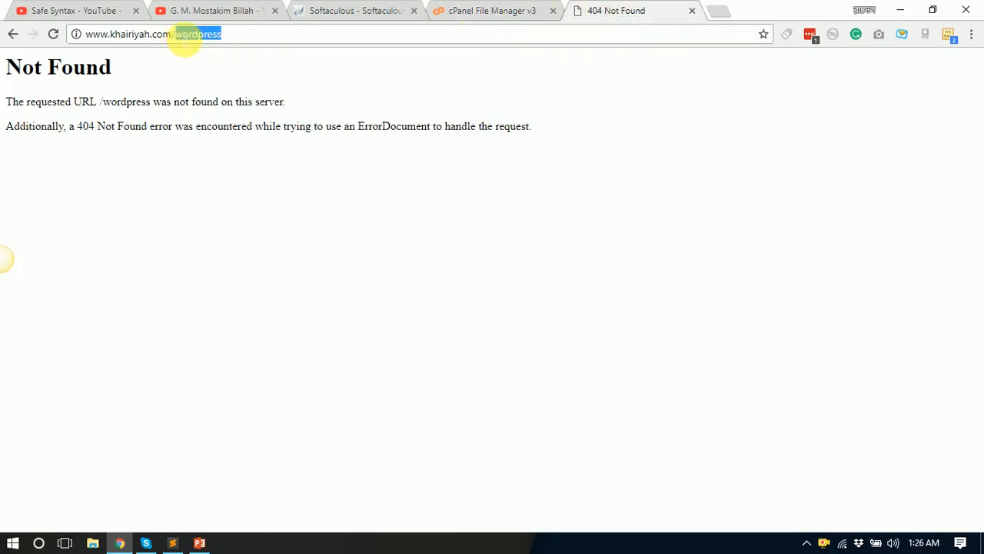
pyautogui.rightClick(195, 41)
pyautogui.click(225, 86)
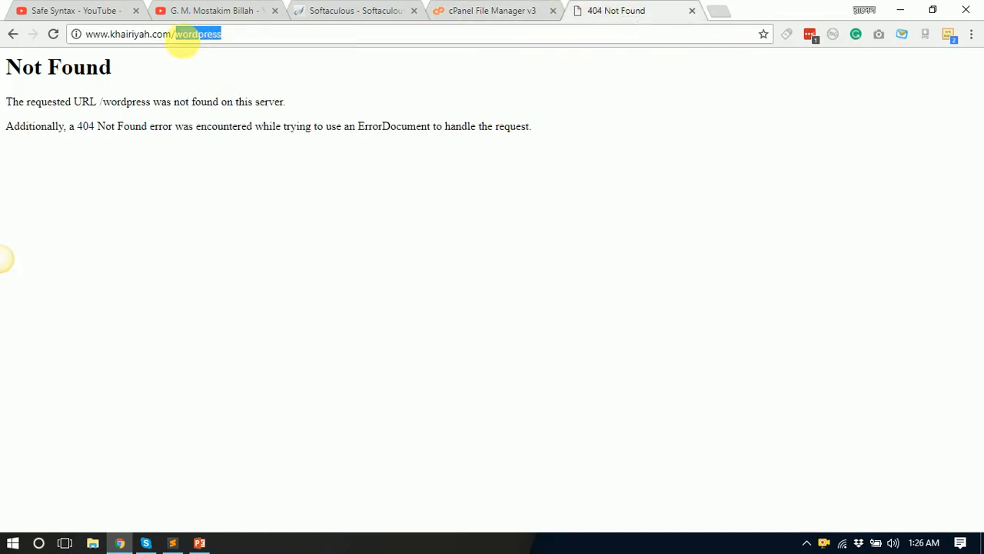
pyautogui.click(178, 39)
pyautogui.moveTo(177, 39); pyautogui.dragTo(228, 38)
pyautogui.hotkey('ctrl', 'c')
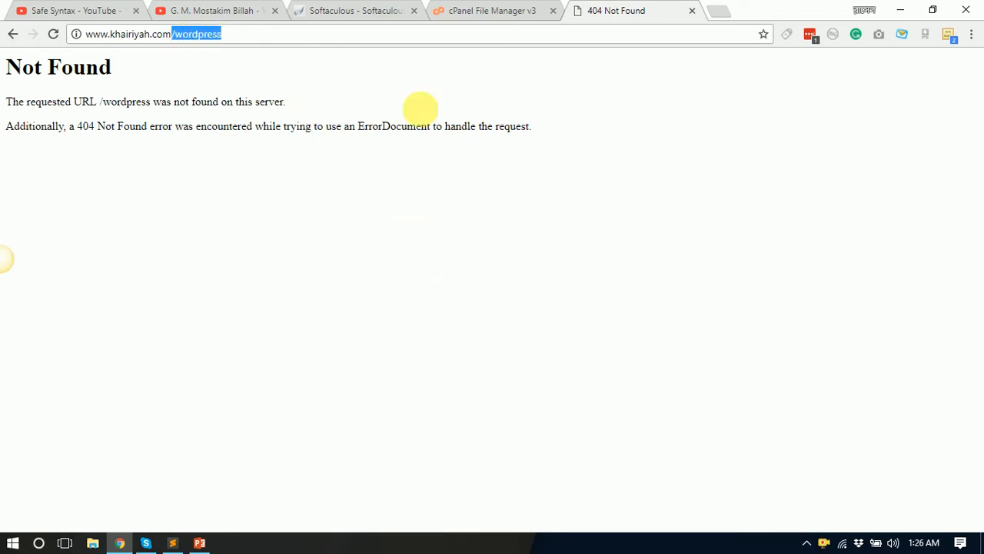
pyautogui.click(331, 9)
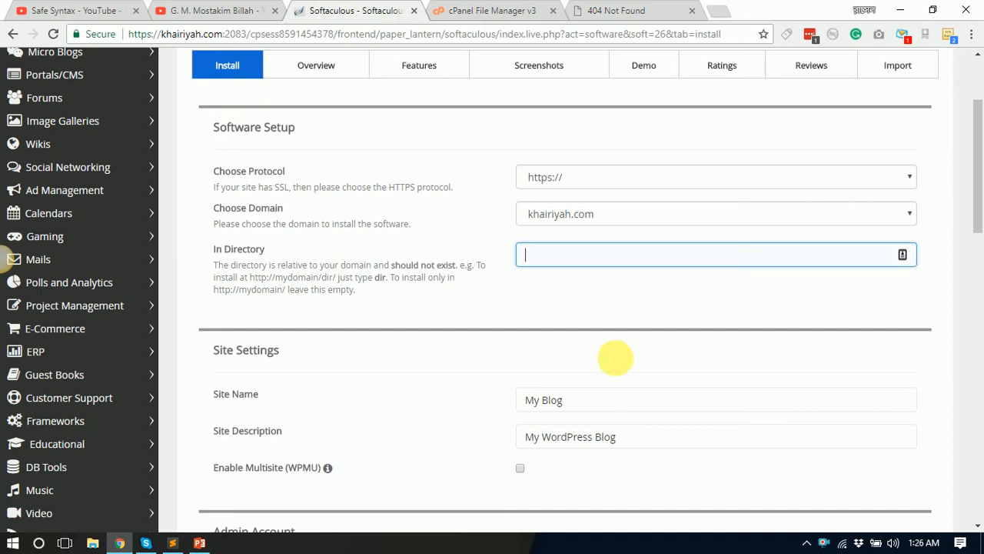
pyautogui.click(558, 262)
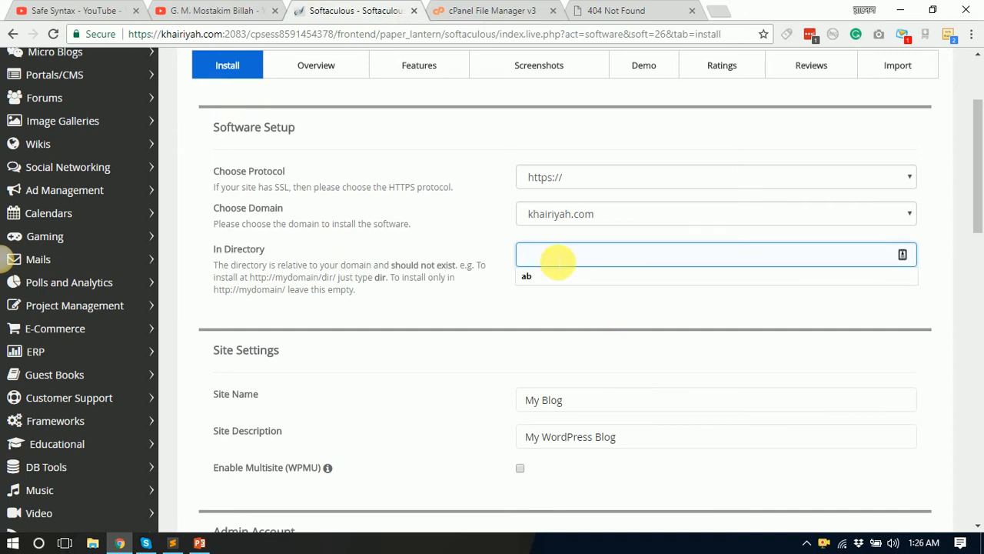
pyautogui.hotkey('ctrl', 'v')
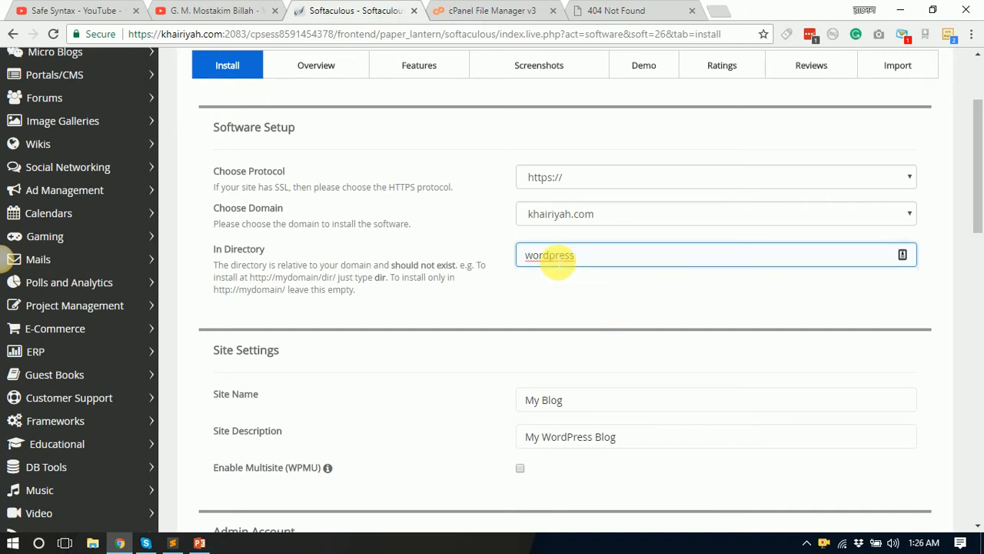
# Step: Cross-check the 'wordpress' directory field against the /wordpress address, leaving the form set to wordpress
pyautogui.doubleClick(557, 261)
pyautogui.click(643, 11)
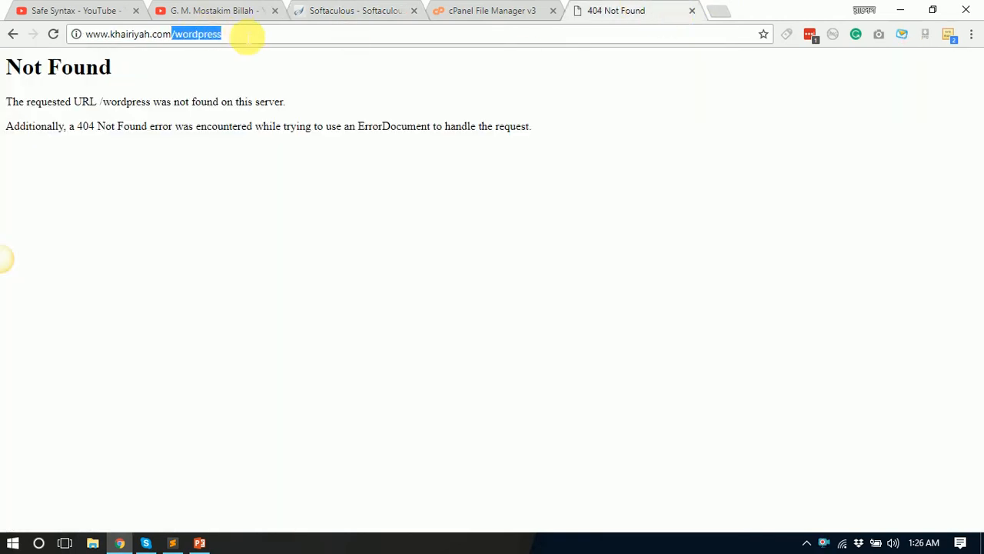
pyautogui.click(246, 36)
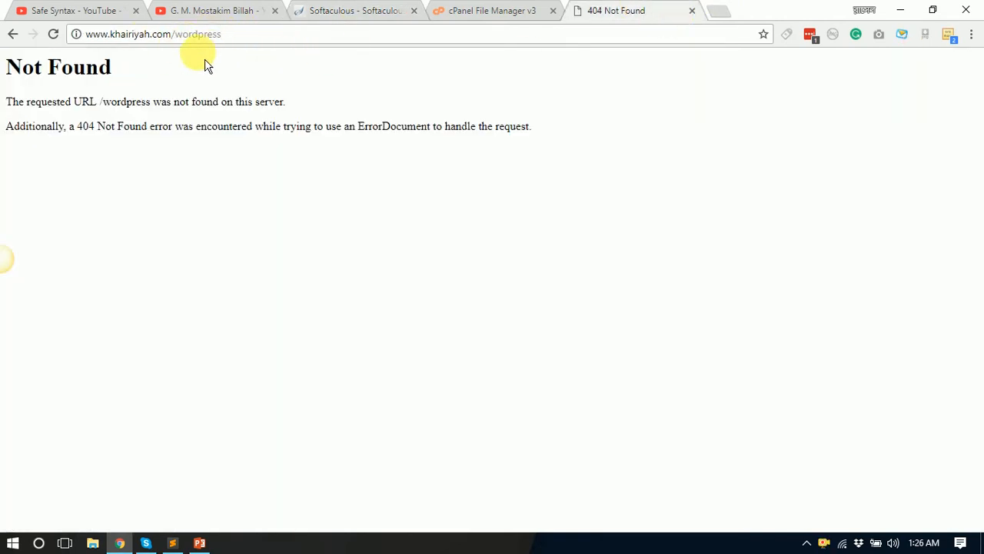
pyautogui.click(479, 11)
pyautogui.click(367, 10)
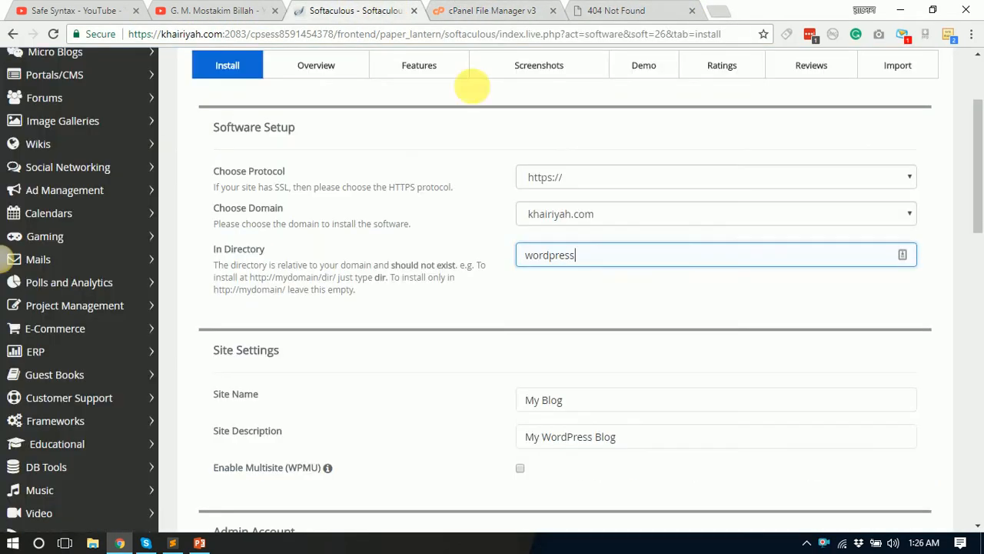
pyautogui.doubleClick(550, 255)
pyautogui.click(601, 11)
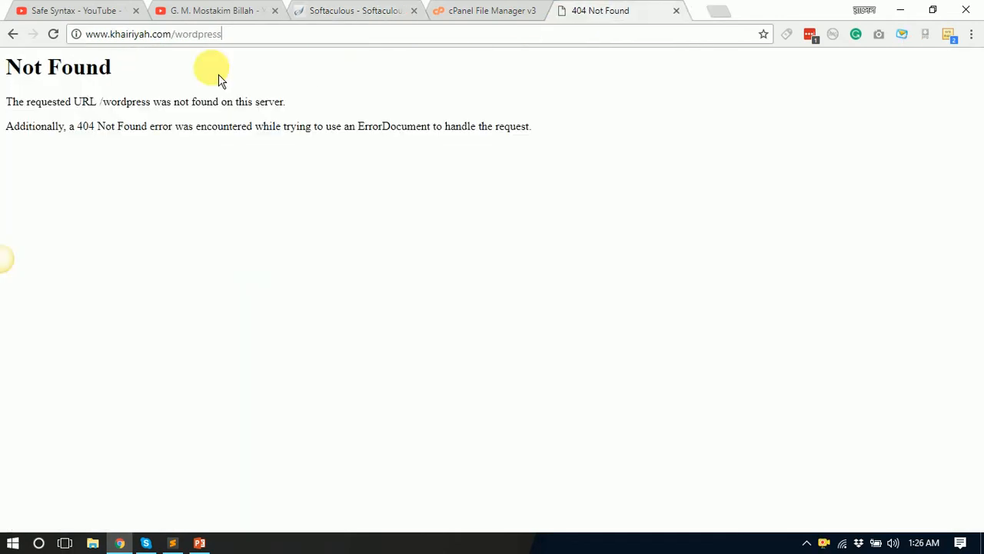
pyautogui.moveTo(227, 34); pyautogui.dragTo(175, 34)
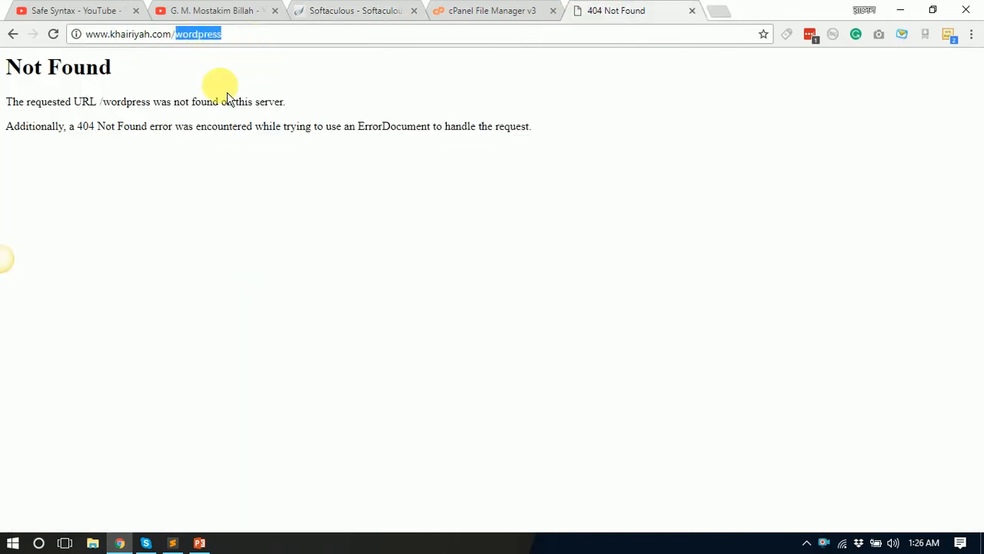
pyautogui.press('BackSpace')
pyautogui.hotkey('ctrl', 'z')
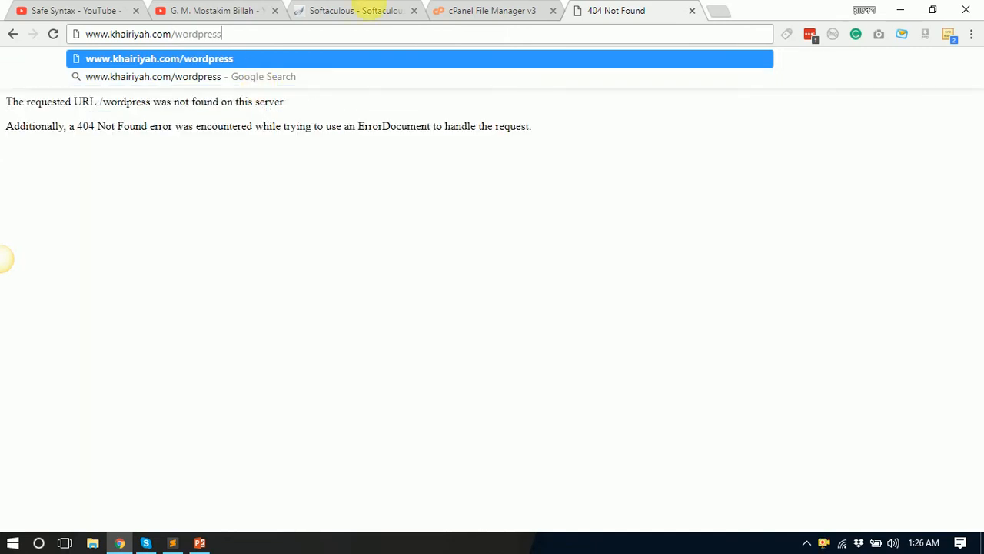
pyautogui.press('Escape')
pyautogui.click(369, 12)
pyautogui.click(616, 261)
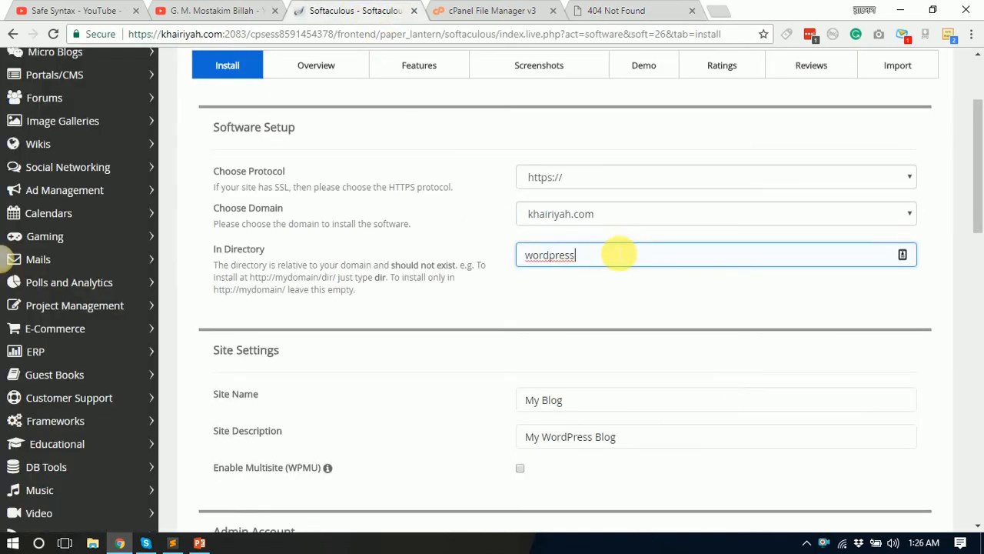
pyautogui.scroll(-2, 592, 375)
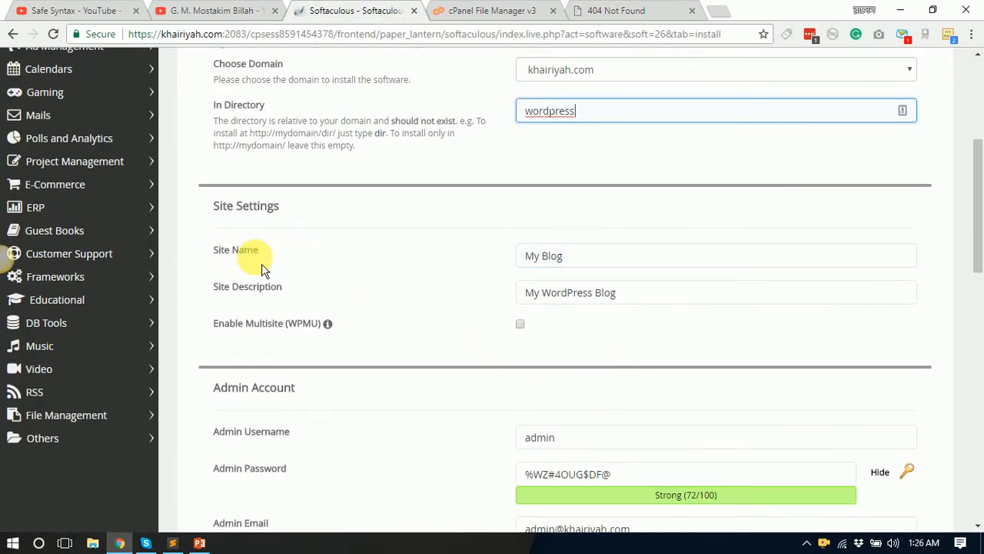
# Step: Replace the Site Description with 'Your description here....', correcting 'description' via spelling suggestion
pyautogui.doubleClick(581, 268)
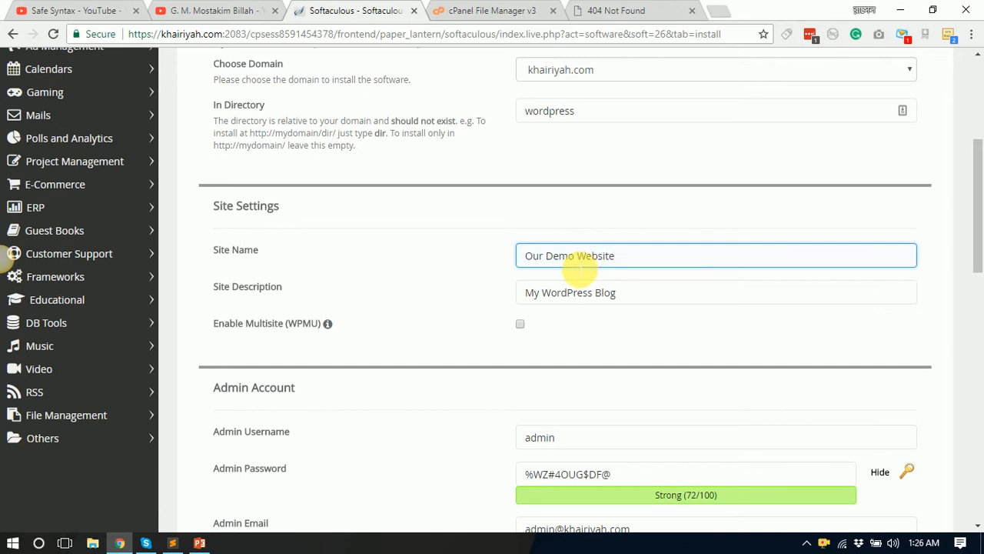
pyautogui.moveTo(681, 303); pyautogui.dragTo(497, 286)
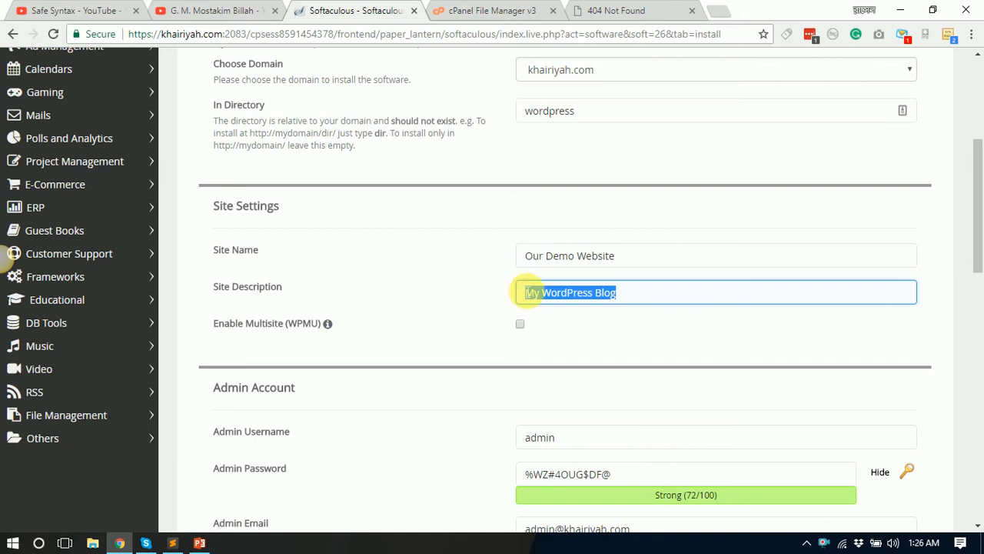
pyautogui.write('Your decription')
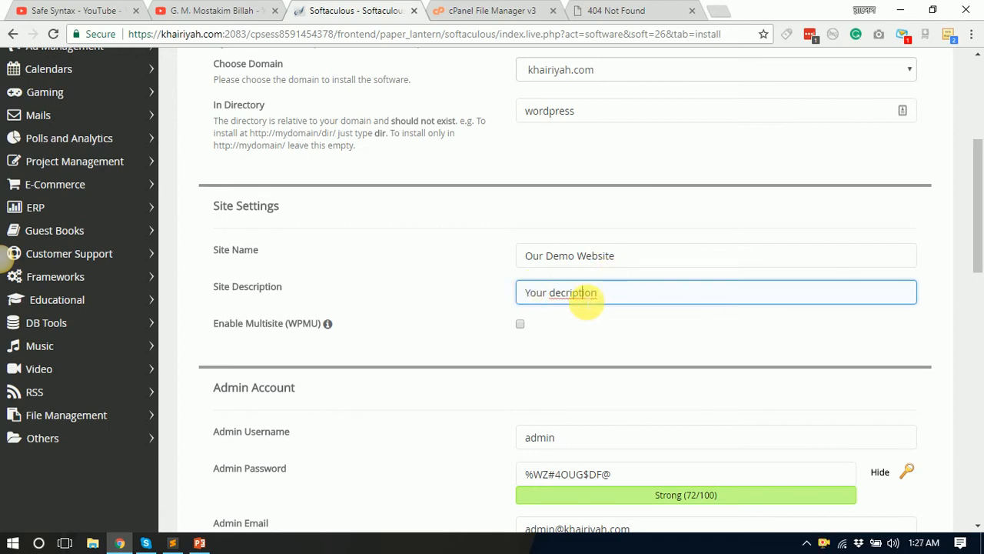
pyautogui.rightClick(584, 299)
pyautogui.click(637, 301)
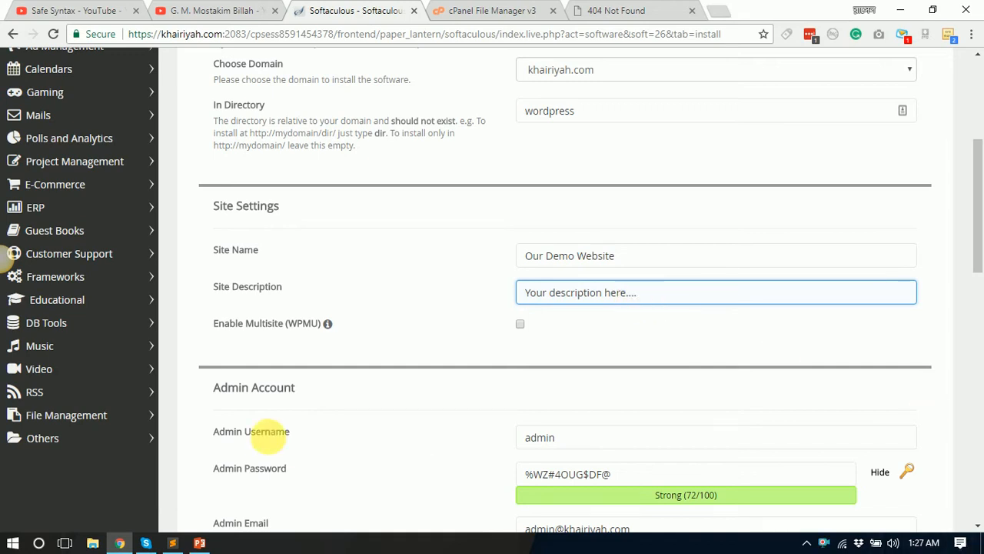
pyautogui.scroll(-1, 455, 316)
pyautogui.scroll(-2, 456, 315)
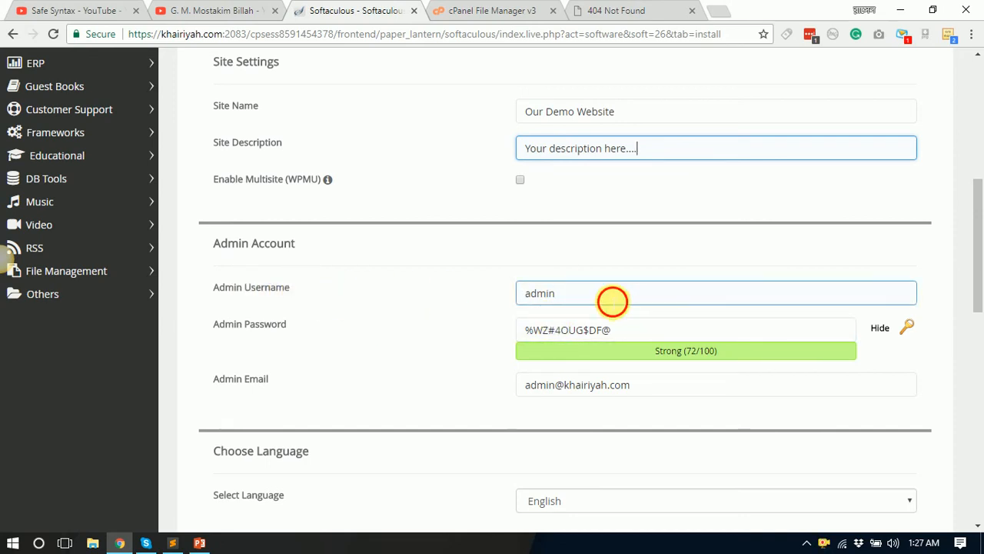
# Step: Open a new blank browser tab after checking the 404 and File Manager tabs
pyautogui.moveTo(613, 301); pyautogui.dragTo(500, 303)
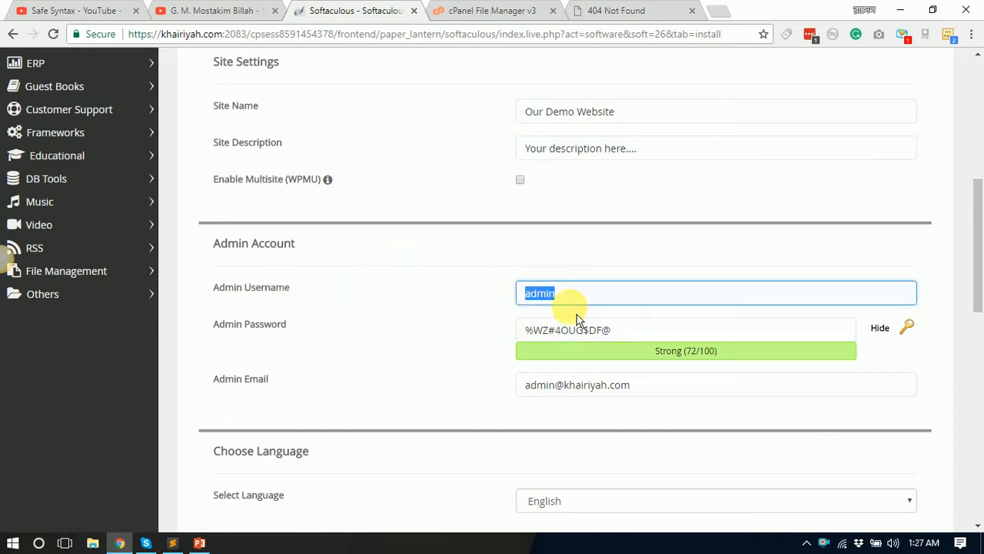
pyautogui.scroll(-4, 699, 277)
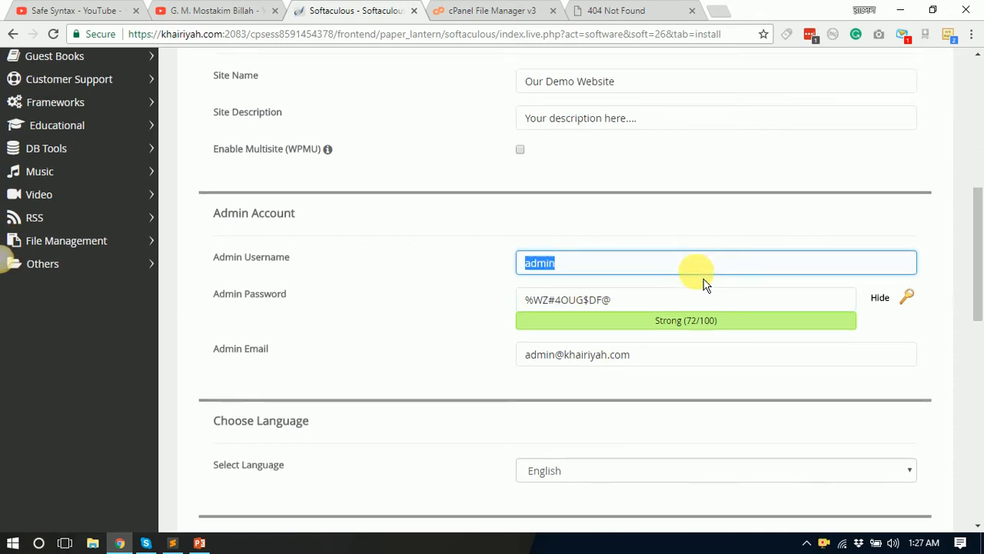
pyautogui.scroll(-3, 628, 306)
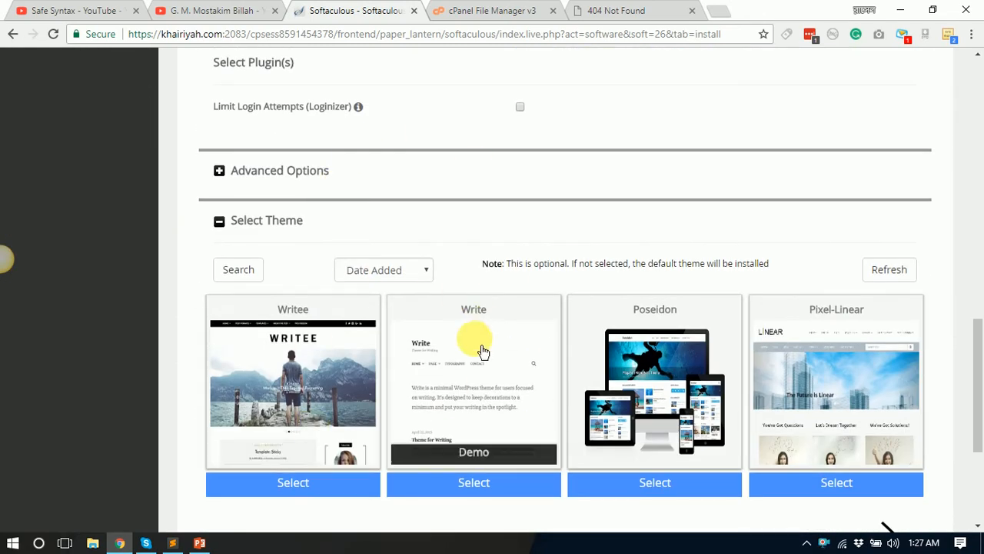
pyautogui.scroll(6, 485, 347)
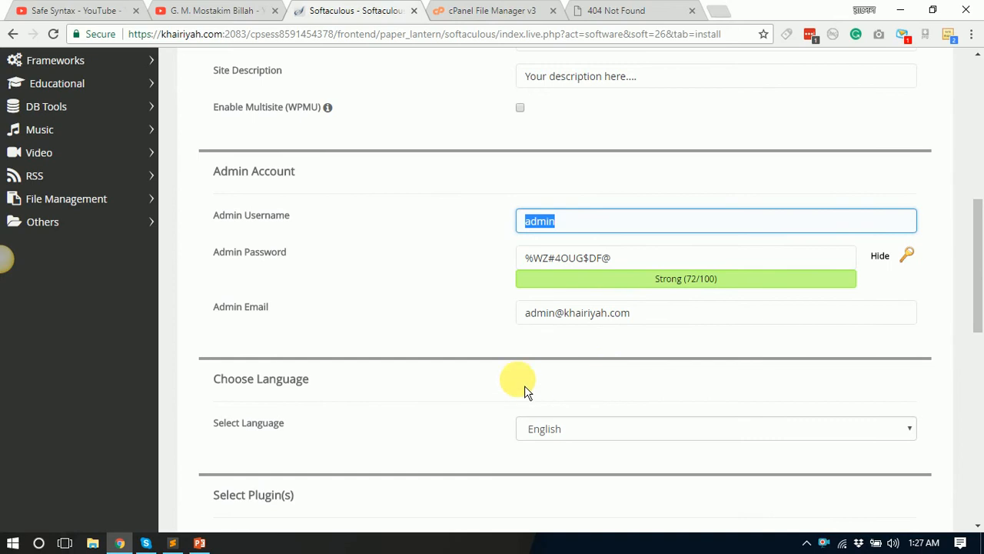
pyautogui.scroll(2, 522, 385)
pyautogui.click(637, 11)
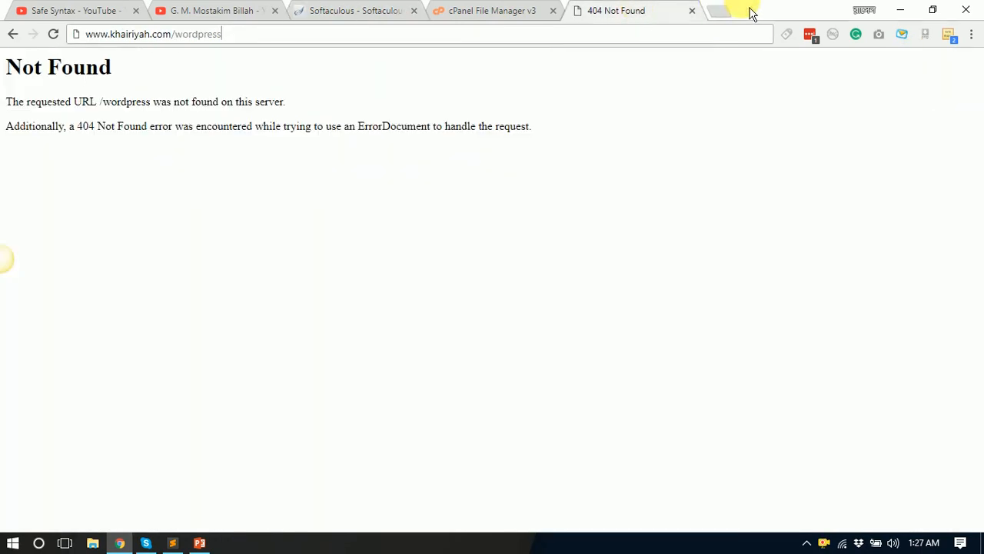
pyautogui.click(723, 16)
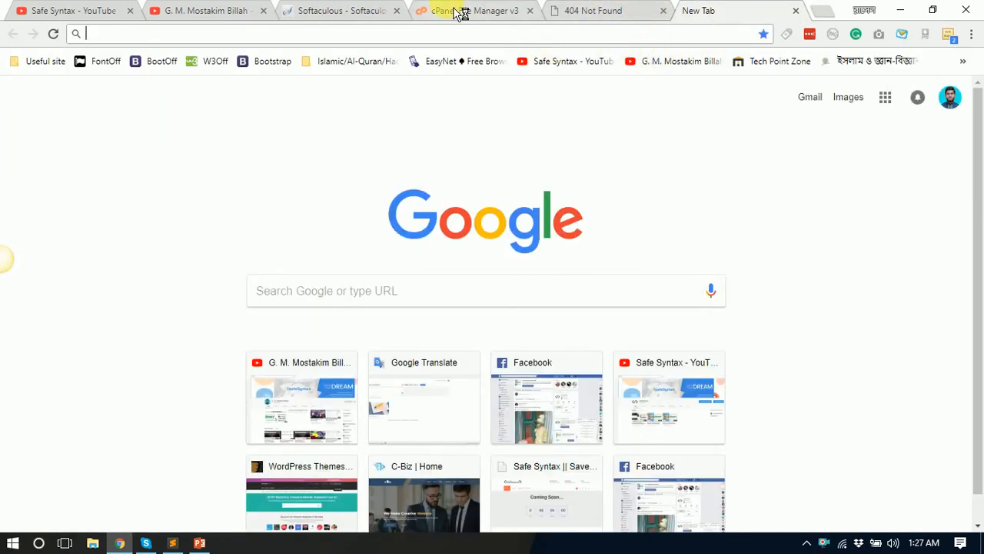
pyautogui.click(469, 14)
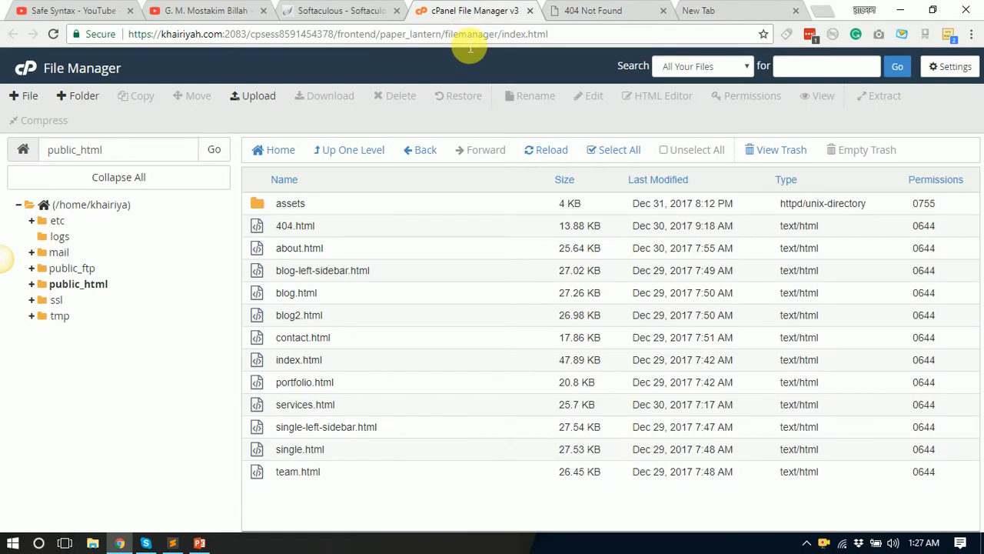
pyautogui.click(338, 12)
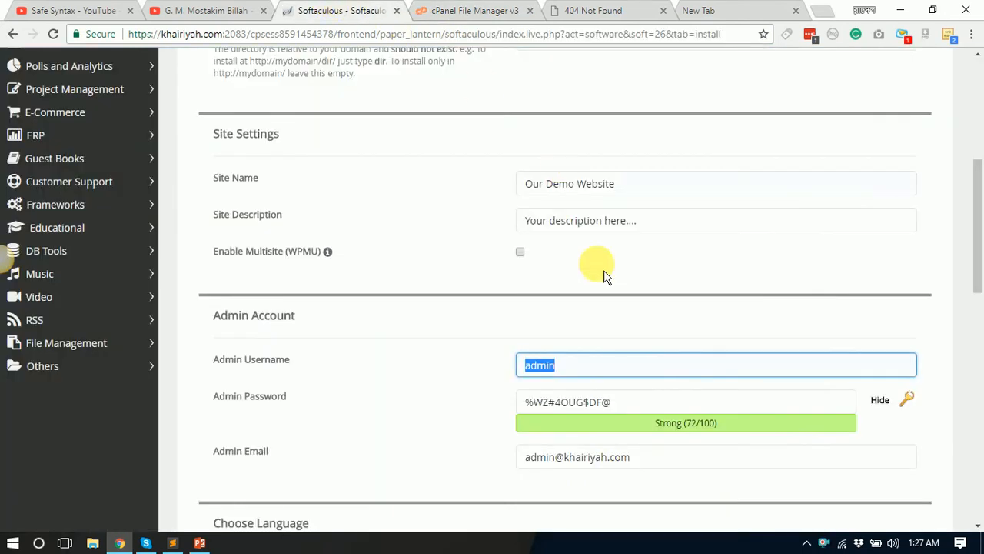
# Step: Check the Admin Username 'admin' against the new blank tab, ending back on Softaculous
pyautogui.click(589, 368)
pyautogui.doubleClick(599, 369)
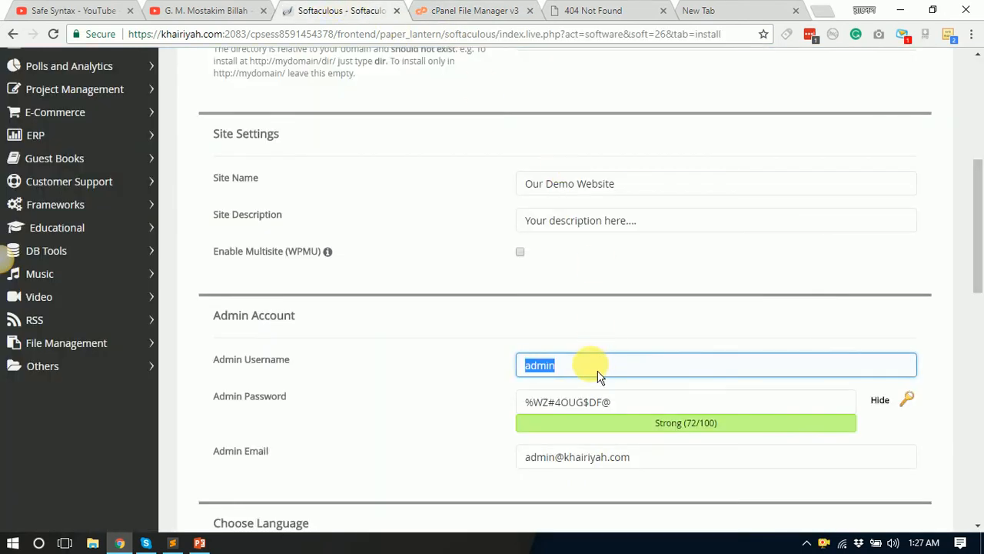
pyautogui.click(731, 13)
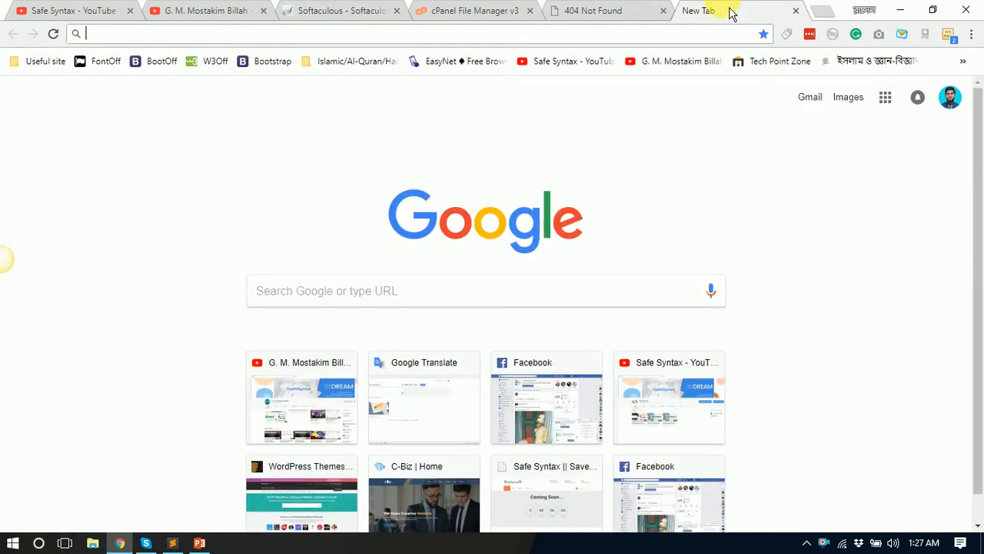
pyautogui.click(333, 13)
pyautogui.click(600, 366)
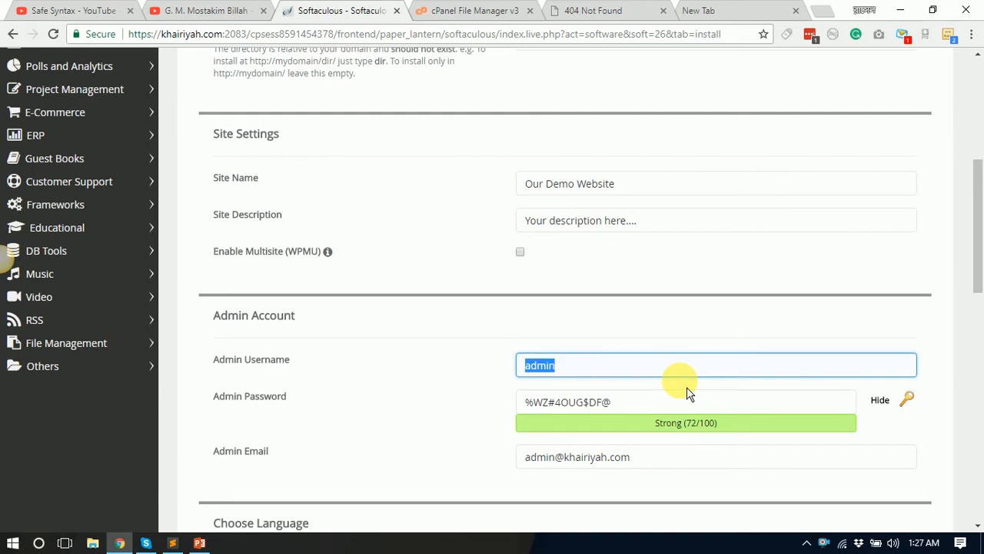
pyautogui.click(740, 11)
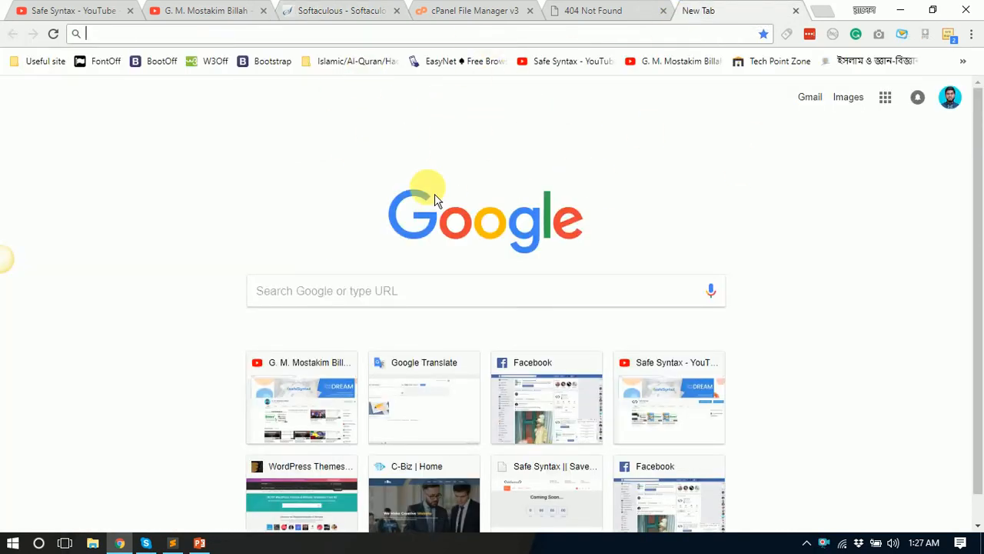
pyautogui.click(337, 12)
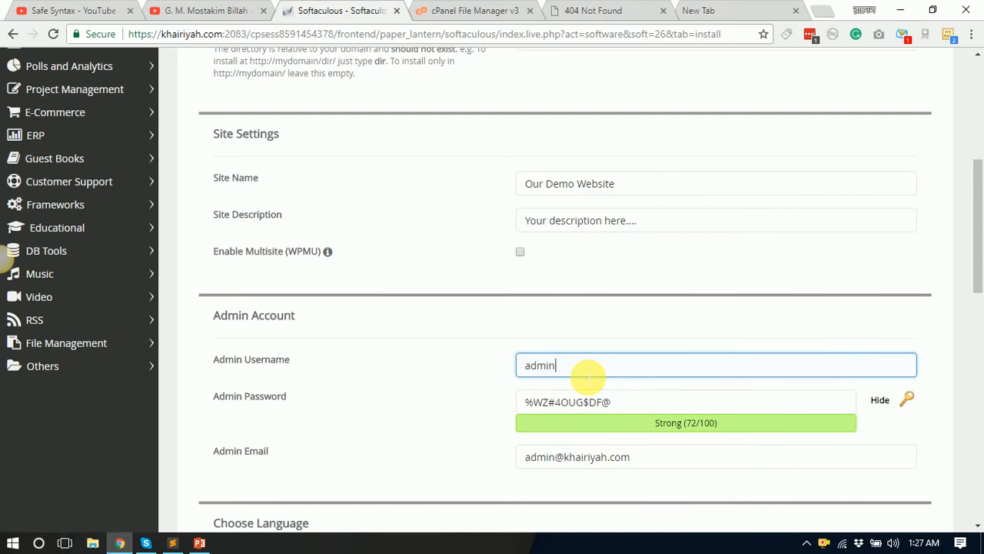
# Step: Replace the generated admin password with a shorter hidden one, rated Bad (29/100)
pyautogui.click(607, 402)
pyautogui.hotkey('ctrl', 'a')
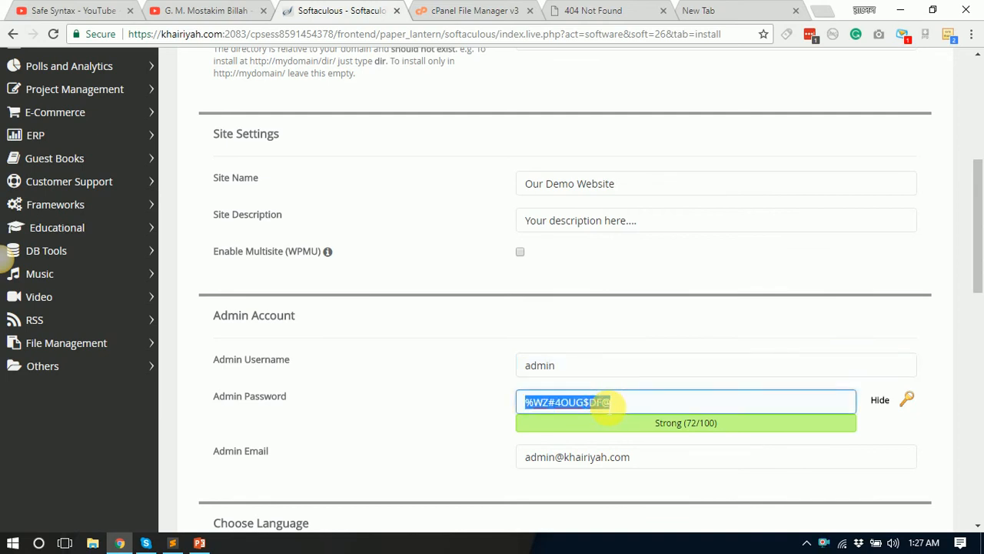
pyautogui.write('78')
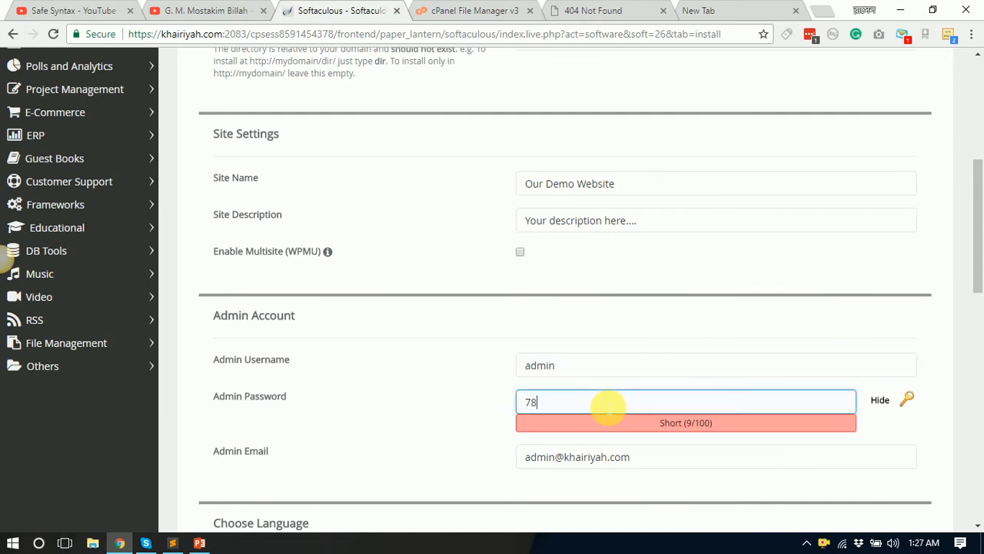
pyautogui.click(880, 401)
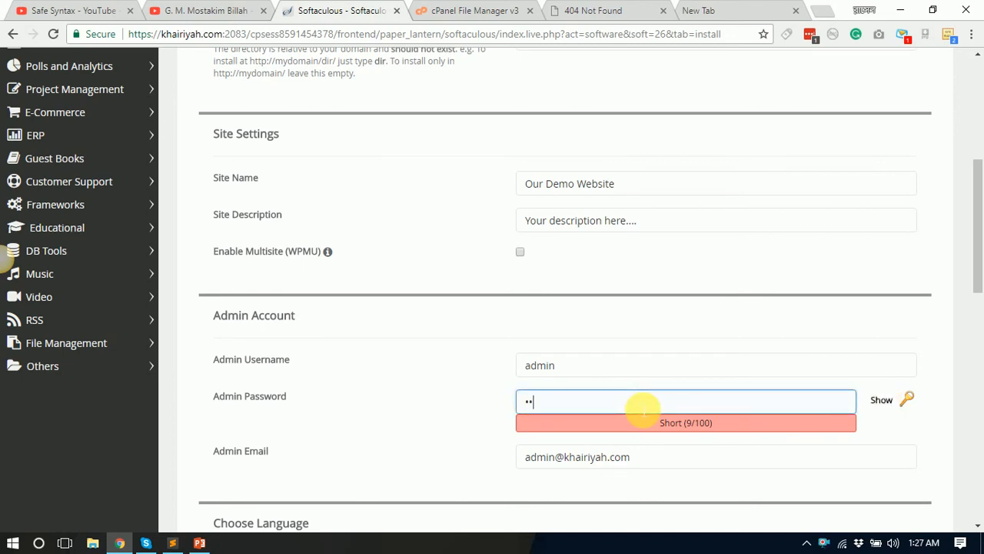
pyautogui.press('BackSpace')
pyautogui.press('BackSpace')
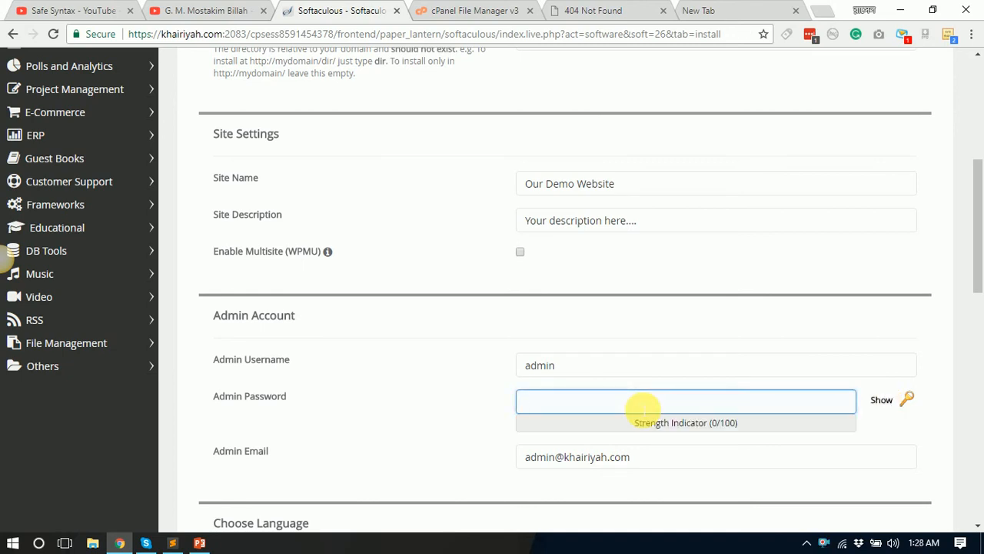
pyautogui.write('••••')
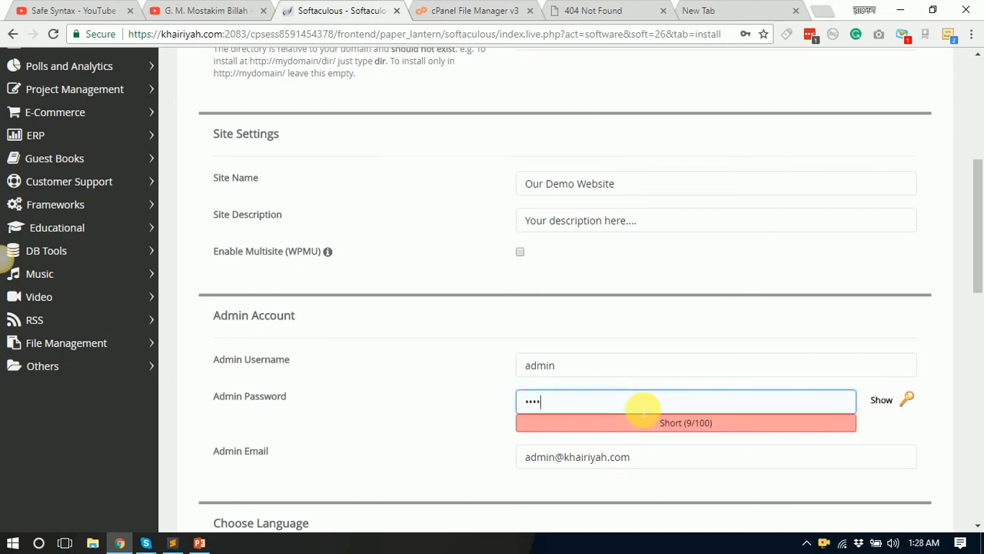
pyautogui.write('•')
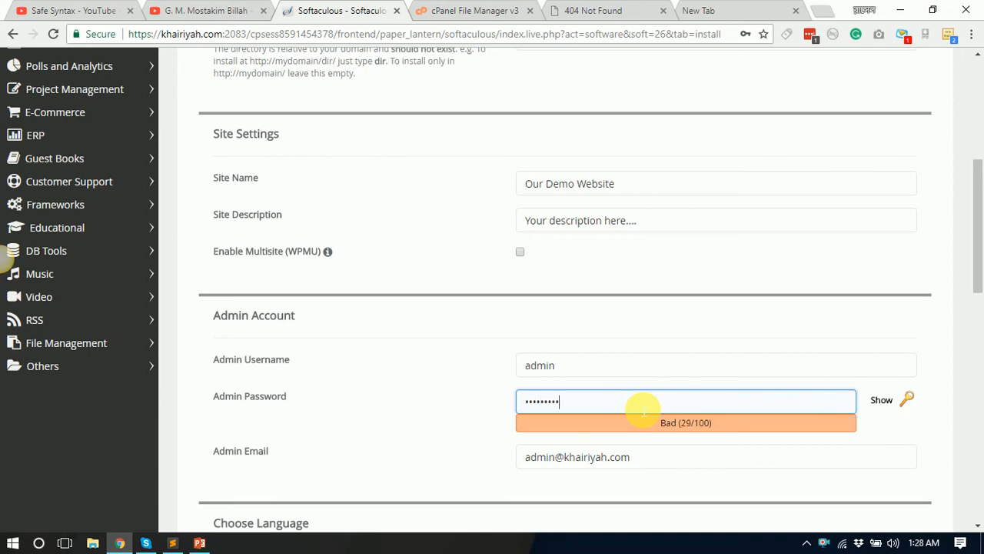
pyautogui.scroll(-1, 669, 485)
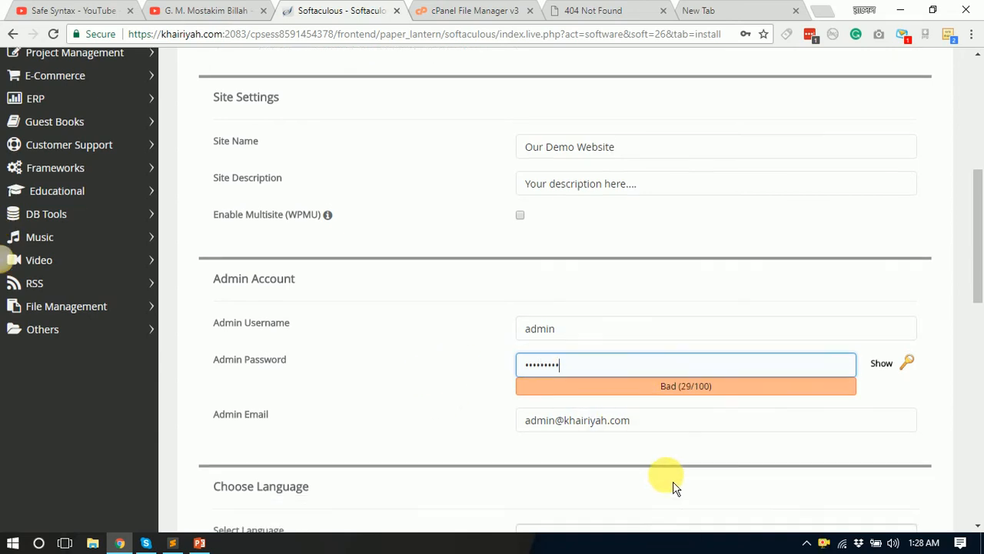
pyautogui.scroll(-1, 672, 481)
pyautogui.click(676, 393)
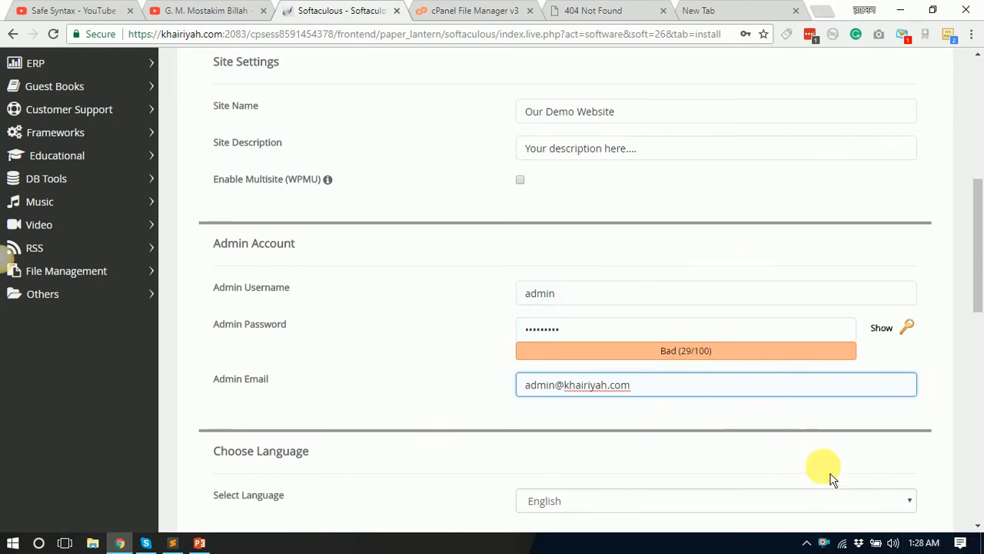
pyautogui.scroll(-2, 348, 335)
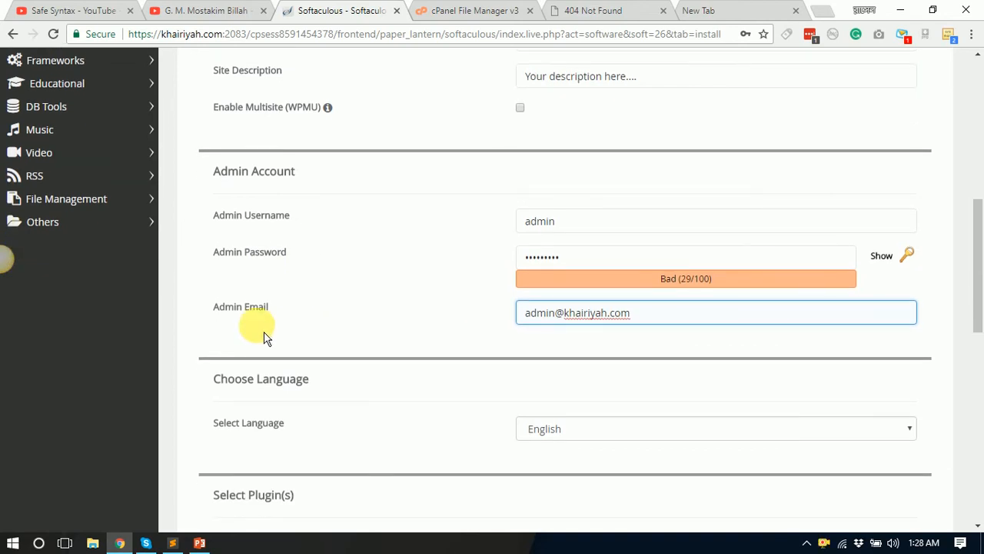
# Step: Replace the Admin Email with the site owner's e-mail address
pyautogui.moveTo(663, 315); pyautogui.dragTo(514, 316)
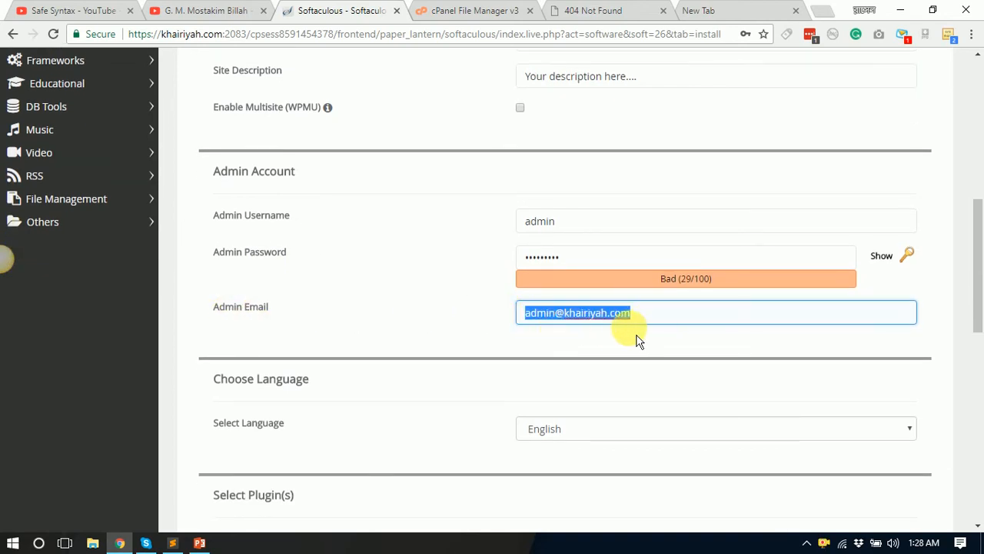
pyautogui.moveTo(654, 323); pyautogui.dragTo(475, 329)
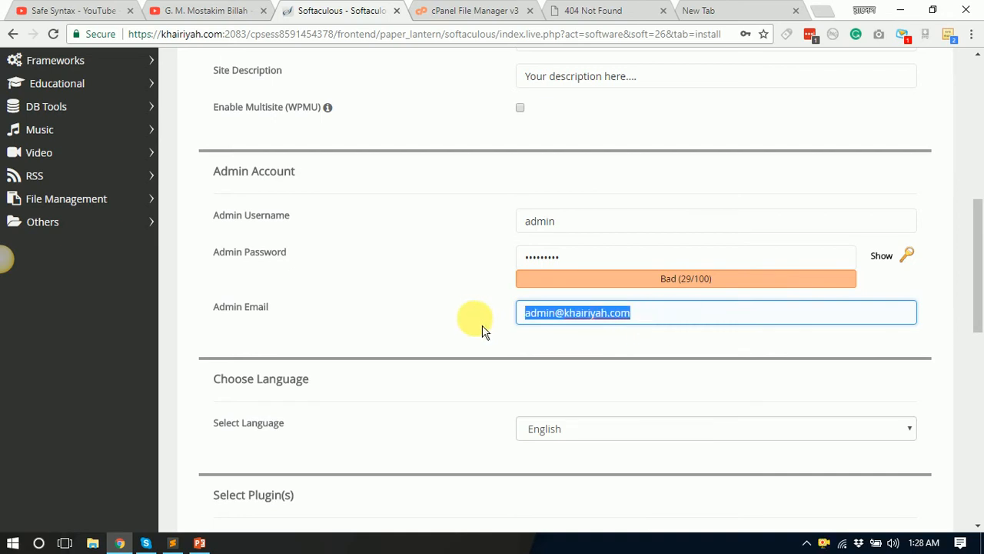
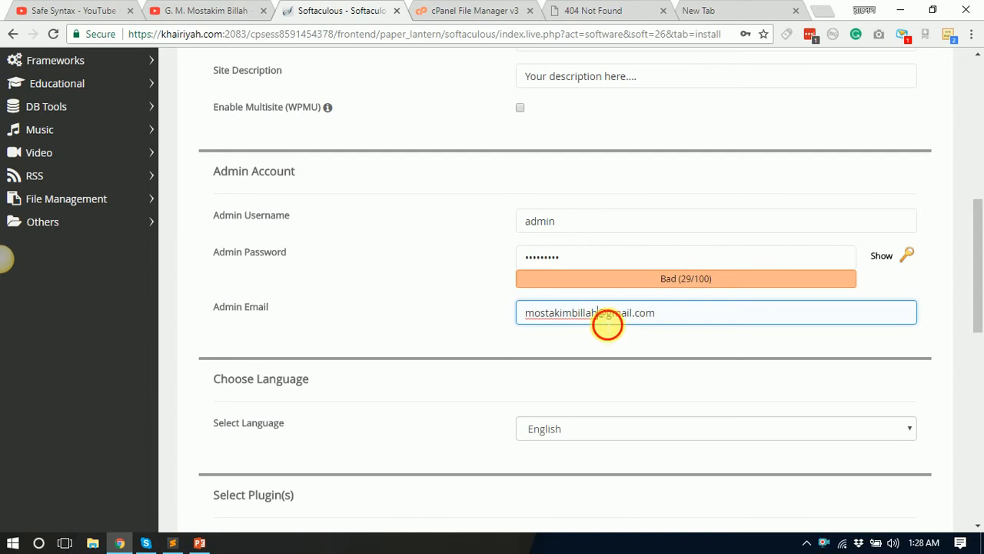
pyautogui.doubleClick(607, 323)
pyautogui.scroll(-3, 689, 322)
pyautogui.scroll(3, 690, 323)
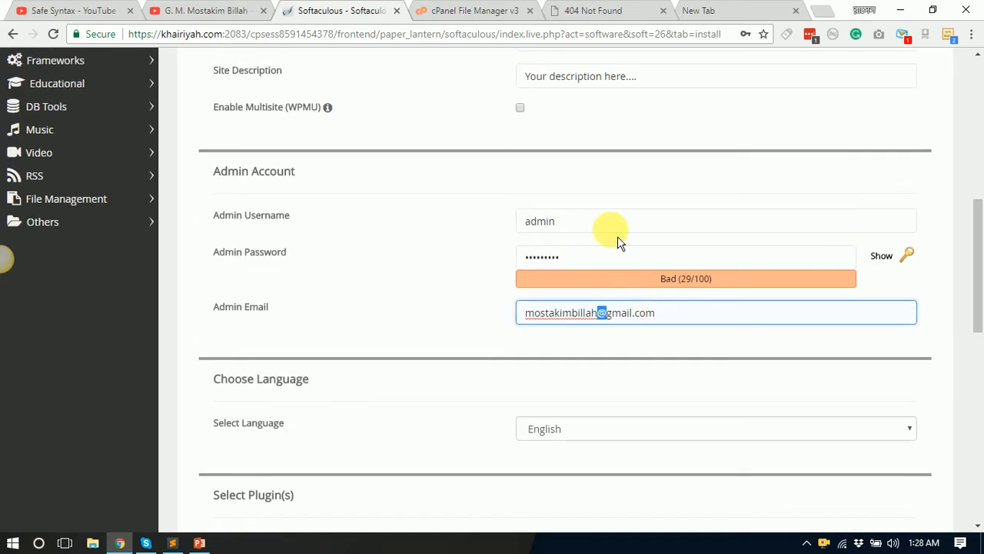
pyautogui.click(653, 243)
pyautogui.click(644, 258)
pyautogui.click(655, 322)
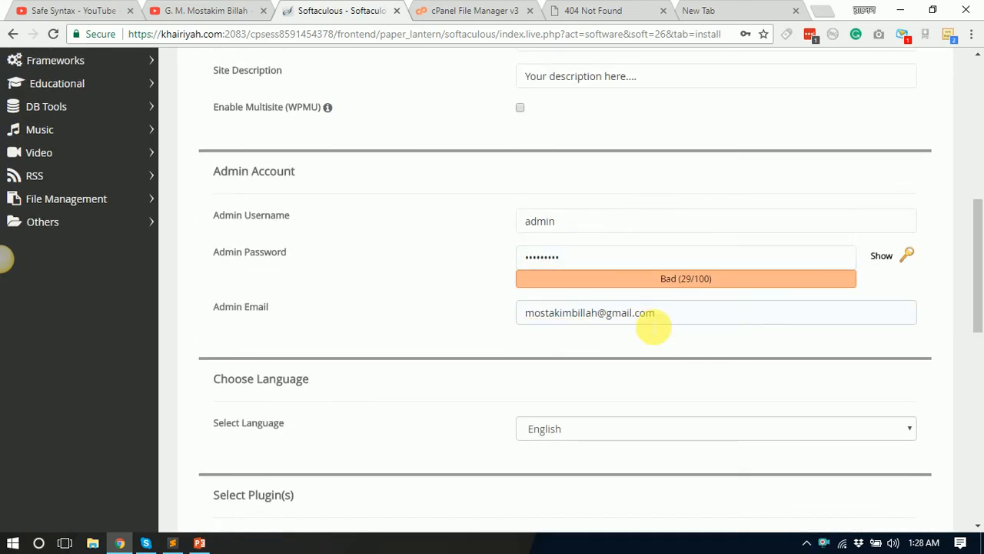
pyautogui.click(632, 355)
pyautogui.scroll(-2, 630, 356)
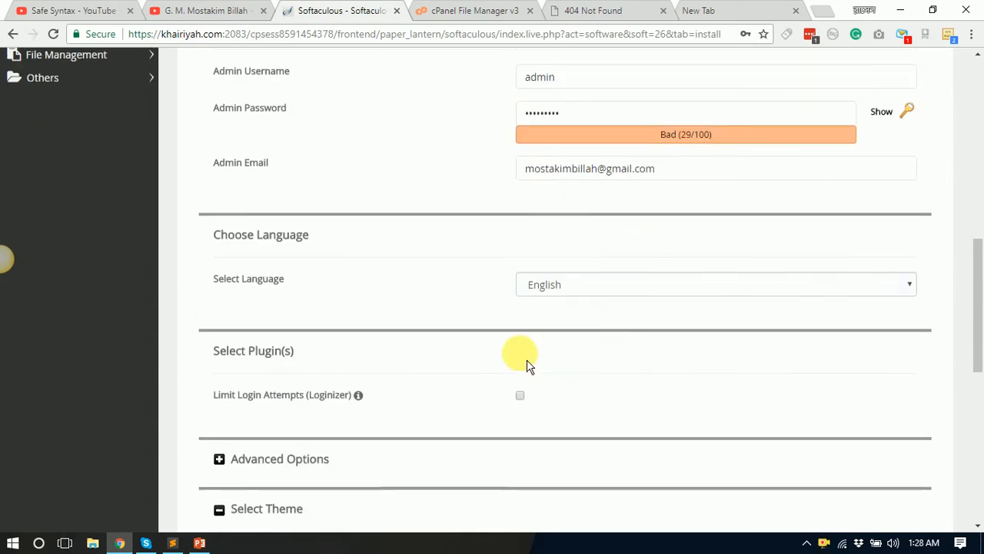
pyautogui.scroll(-1, 654, 350)
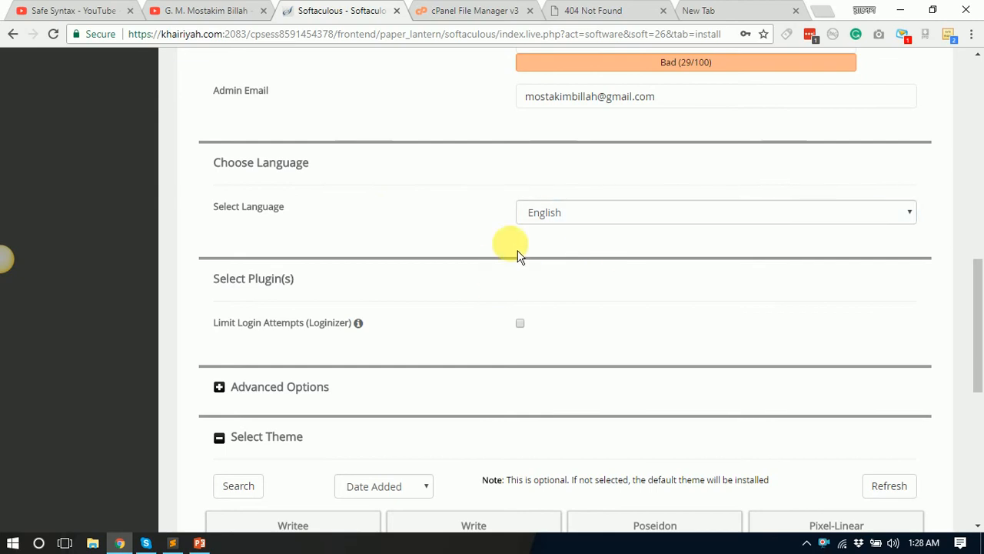
pyautogui.scroll(-2, 580, 338)
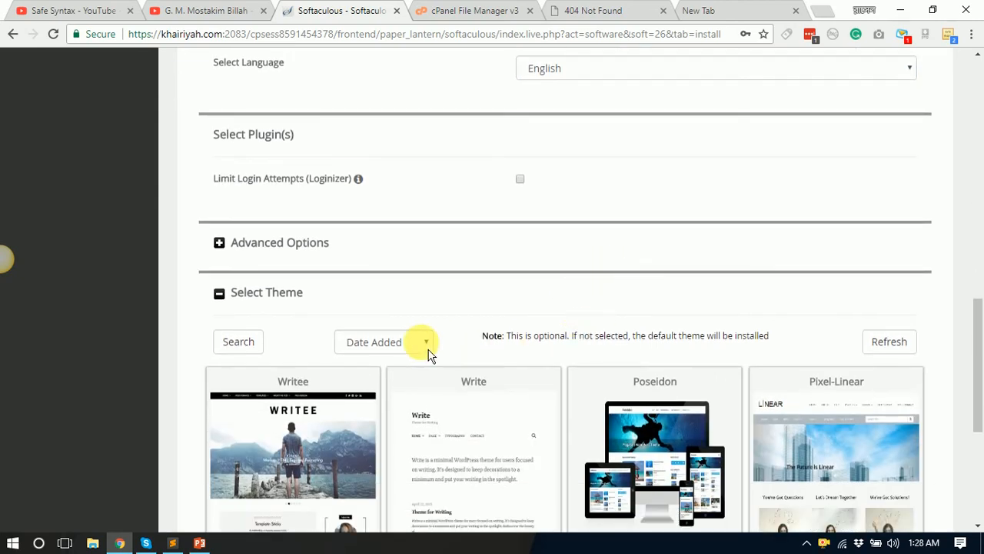
pyautogui.scroll(-4, 429, 355)
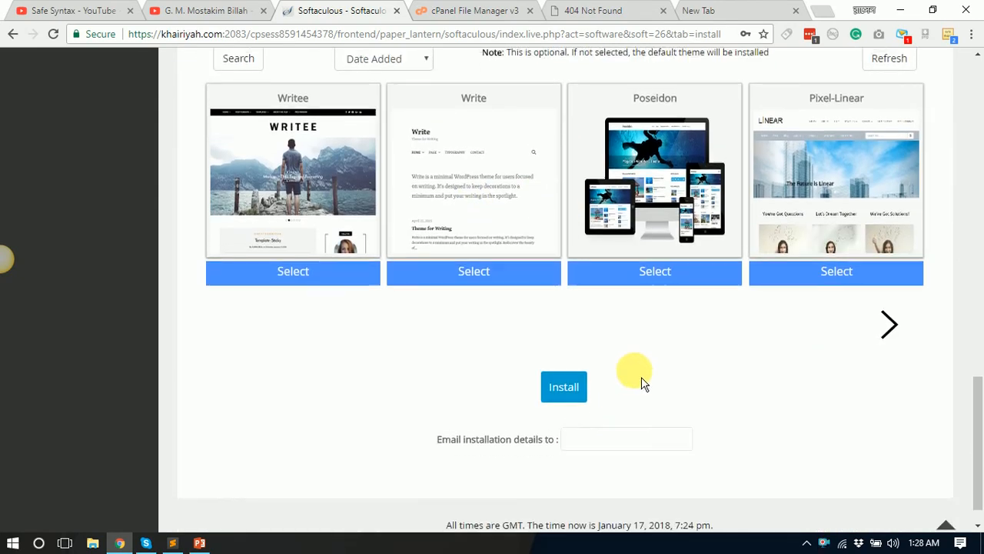
pyautogui.scroll(5, 644, 381)
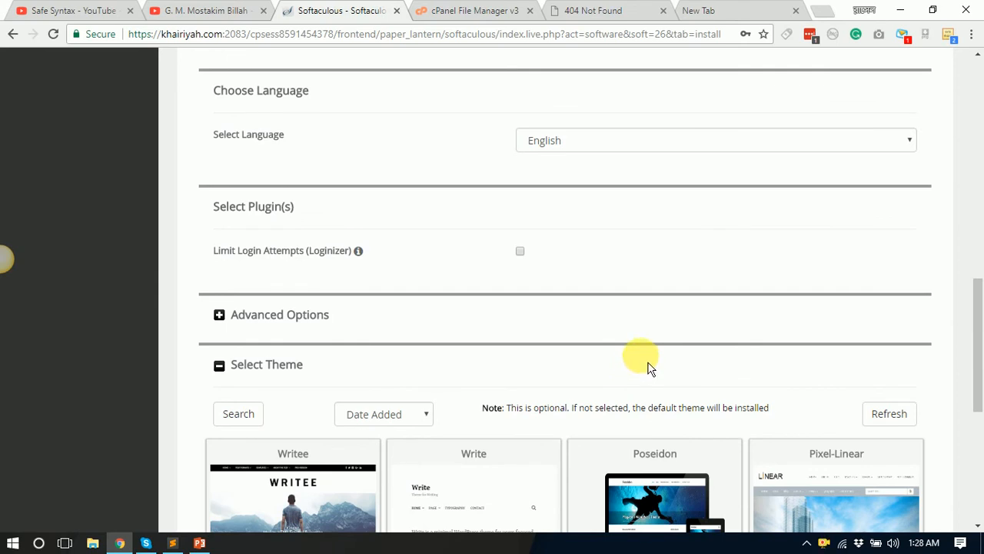
pyautogui.scroll(1, 647, 367)
pyautogui.scroll(-2, 647, 368)
pyautogui.scroll(3, 648, 363)
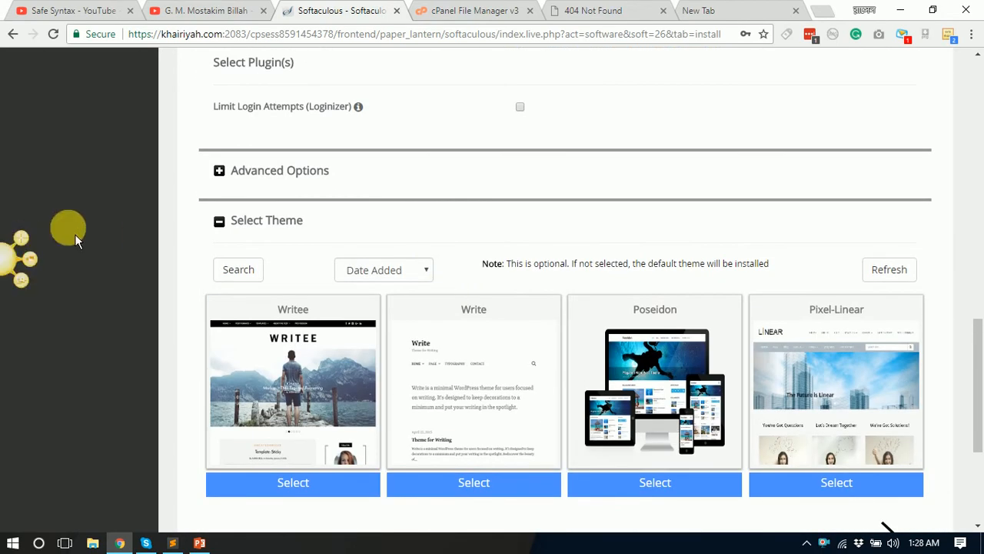
pyautogui.click(268, 177)
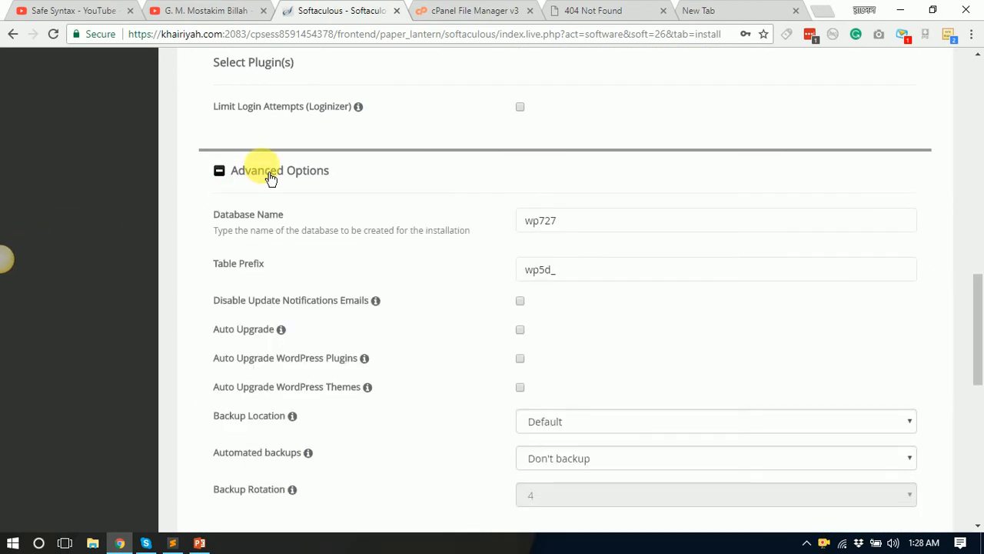
pyautogui.scroll(-1, 672, 466)
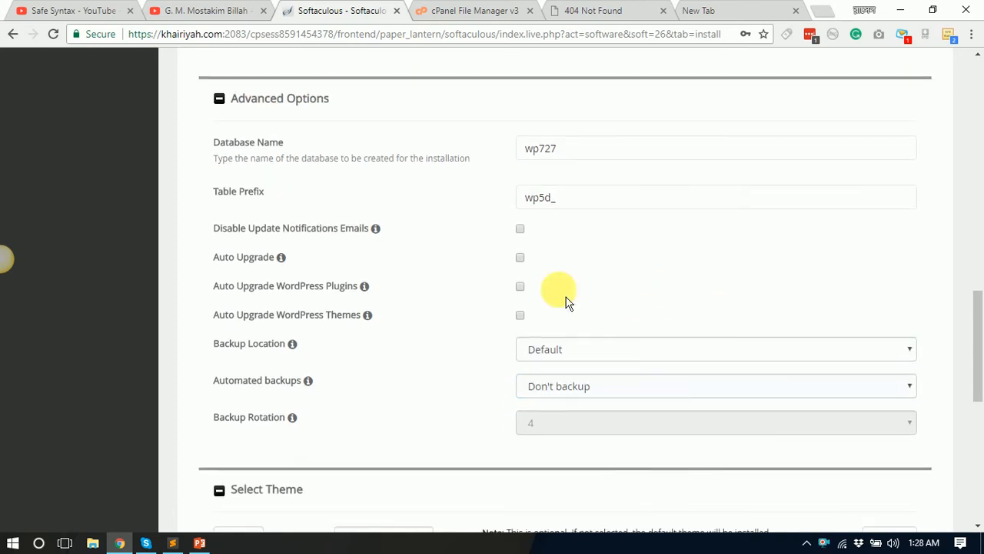
pyautogui.scroll(1, 567, 259)
pyautogui.click(582, 267)
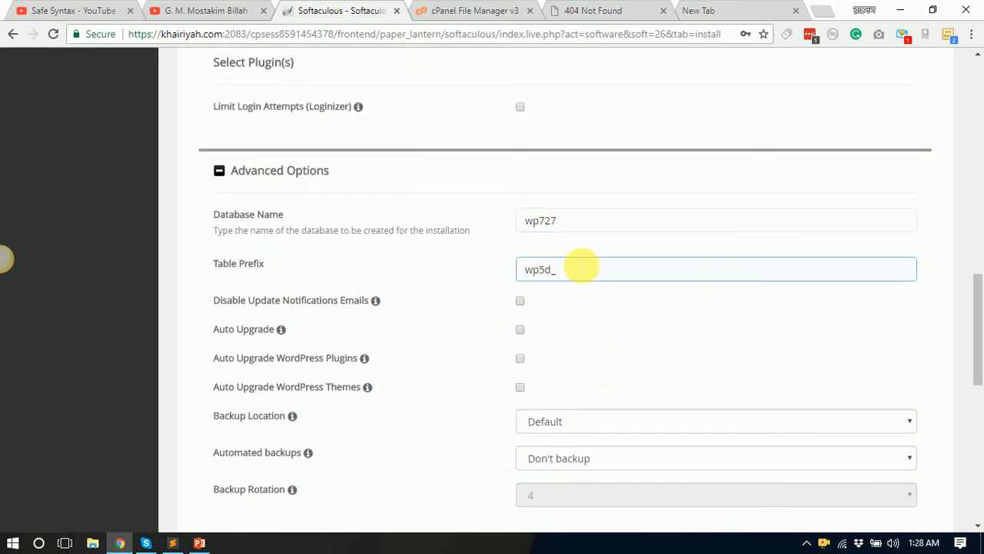
pyautogui.scroll(1, 528, 374)
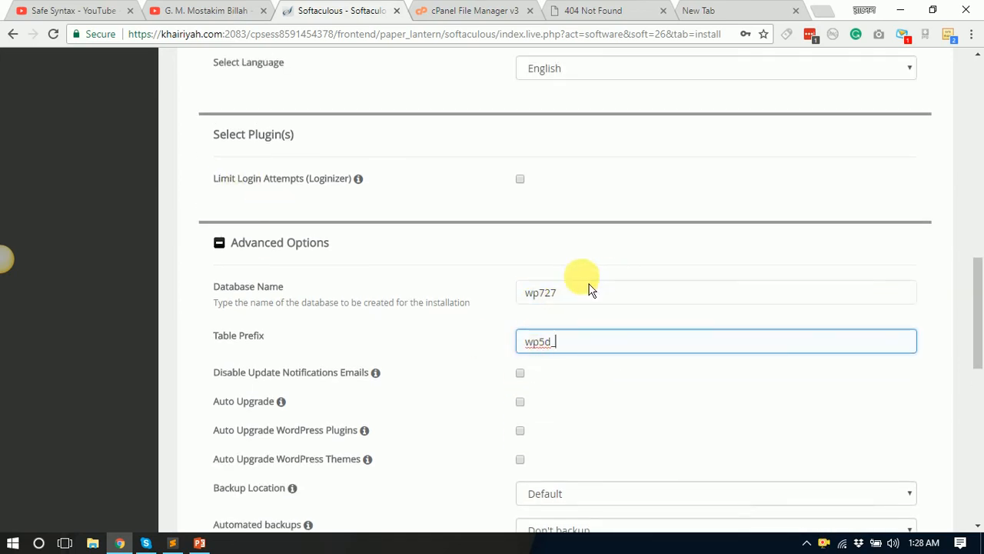
pyautogui.click(266, 256)
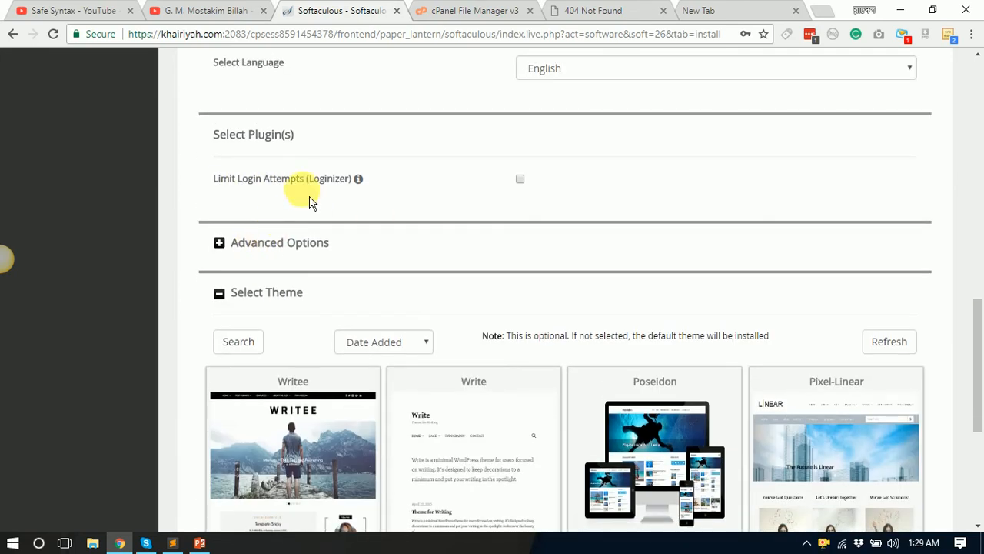
pyautogui.scroll(3, 474, 322)
pyautogui.scroll(-7, 659, 362)
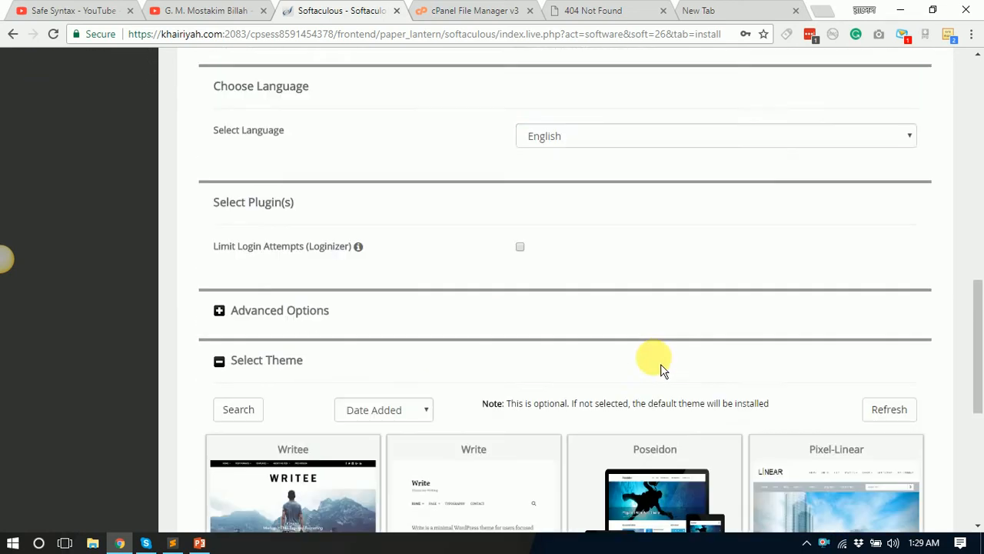
pyautogui.click(548, 382)
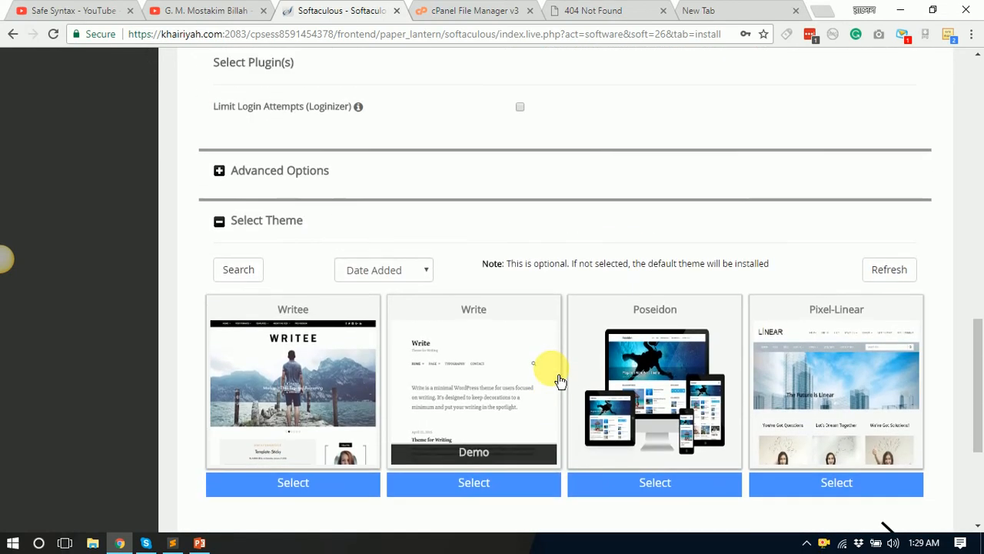
pyautogui.scroll(5, 531, 323)
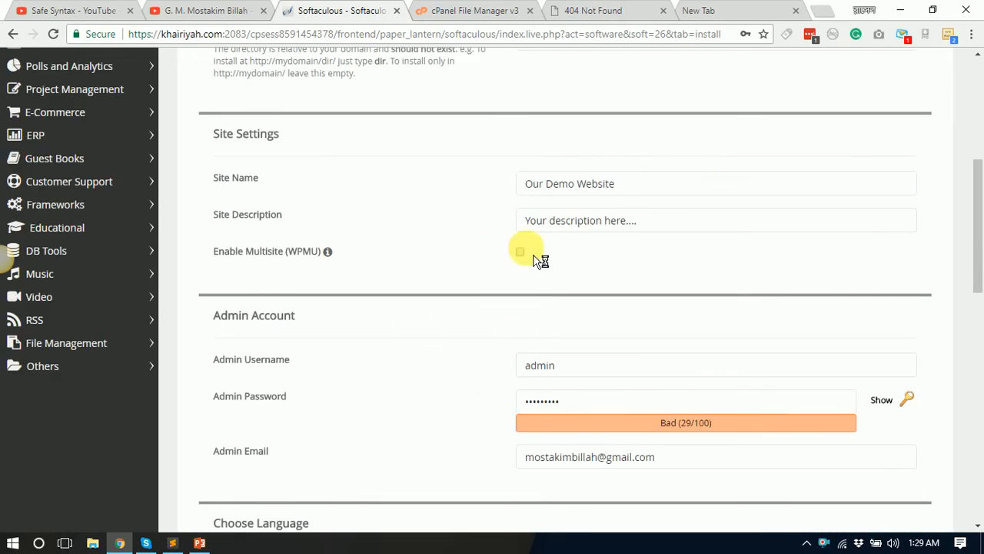
pyautogui.scroll(-9, 540, 338)
pyautogui.scroll(-3, 550, 355)
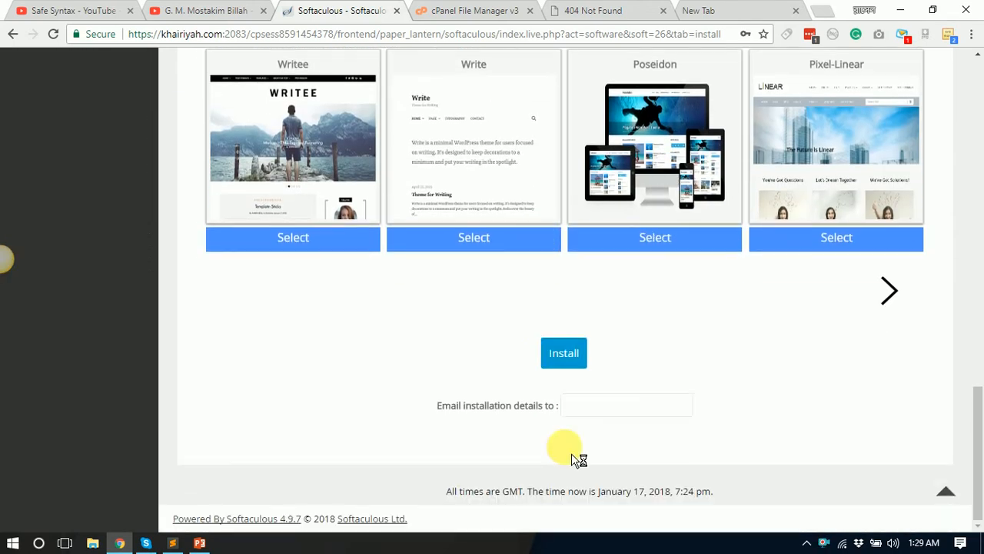
# Step: After the 'strength must be greater than 70' alert, enter a stronger password rated Strong (78/100)
pyautogui.click(565, 361)
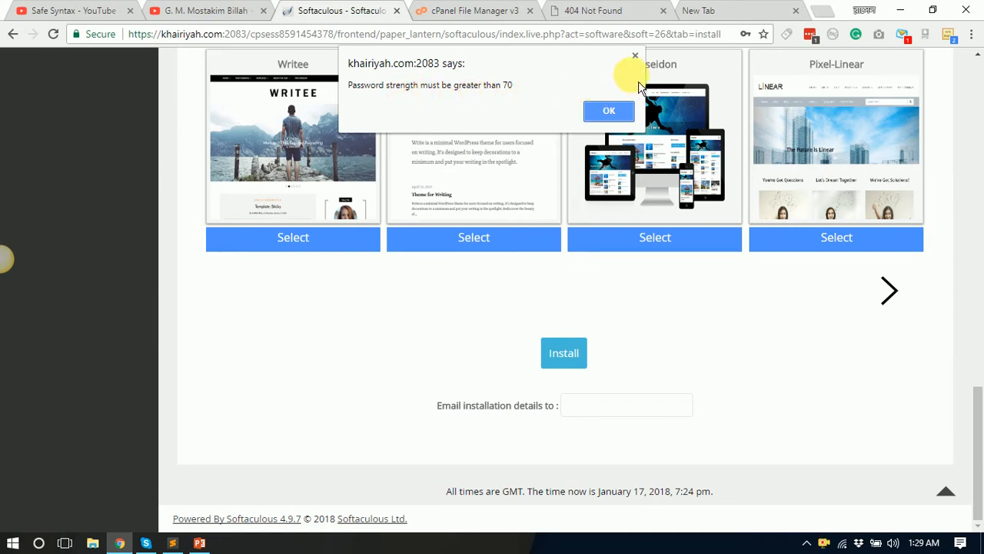
pyautogui.click(635, 56)
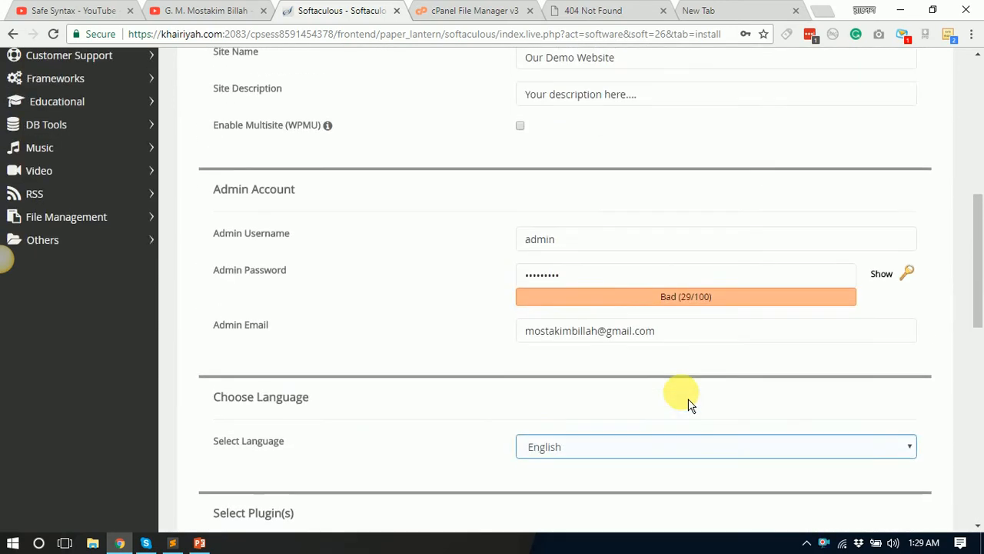
pyautogui.click(761, 372)
pyautogui.click(621, 334)
pyautogui.click(713, 374)
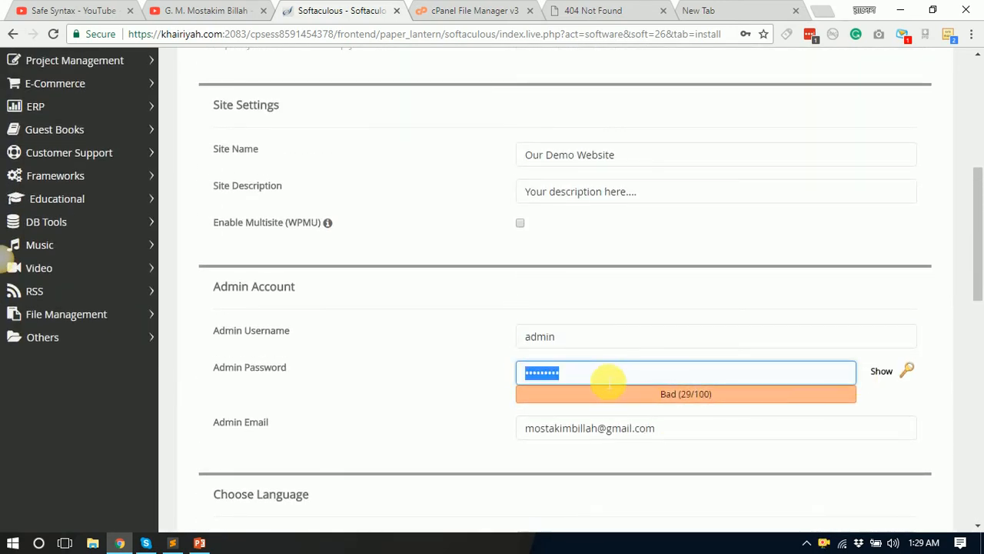
pyautogui.write('a')
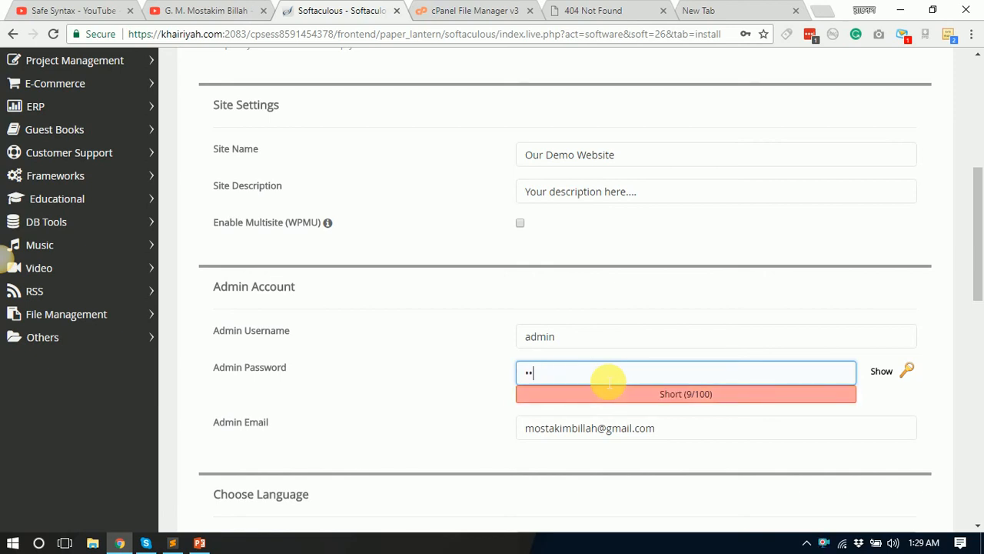
pyautogui.write('•••')
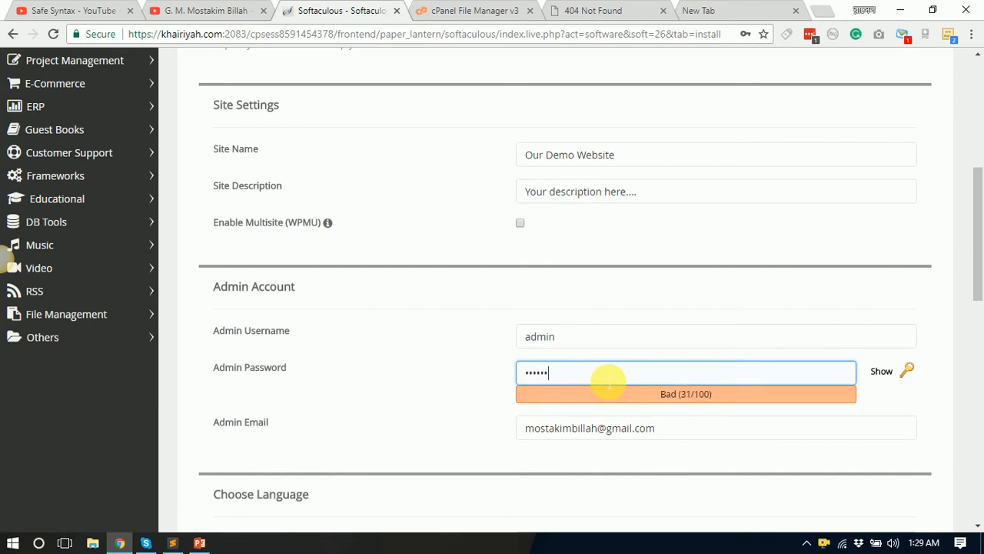
pyautogui.write('••')
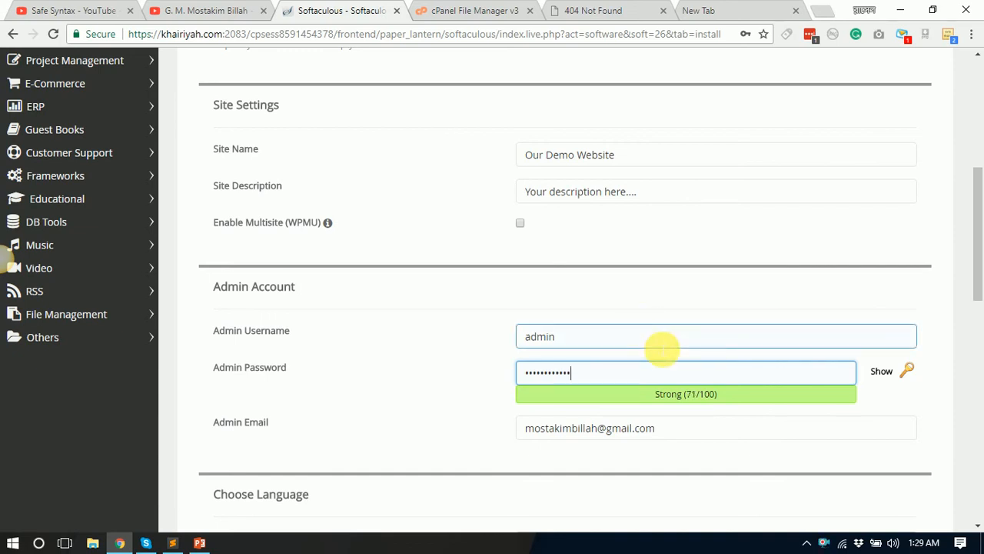
pyautogui.scroll(-3, 694, 374)
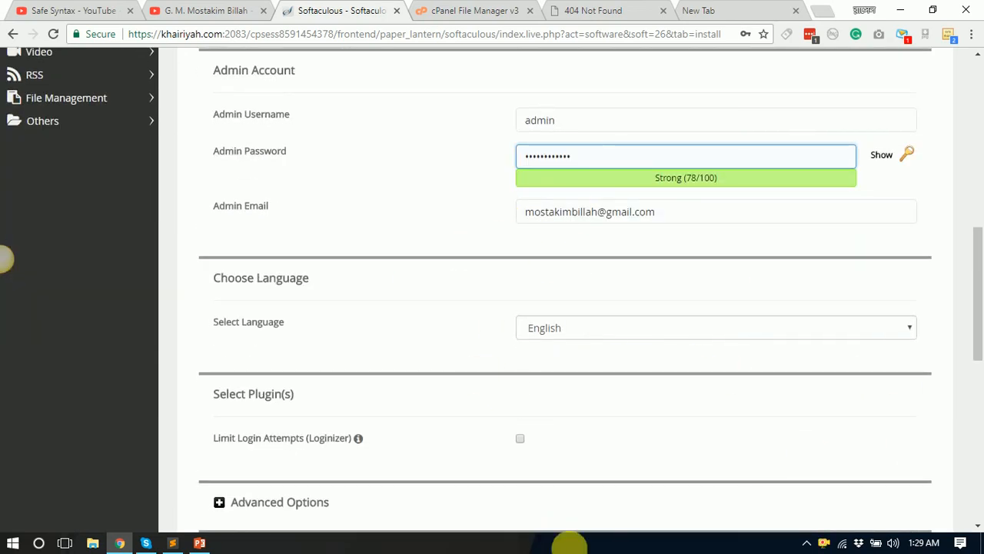
pyautogui.scroll(-2, 685, 451)
pyautogui.scroll(-6, 623, 450)
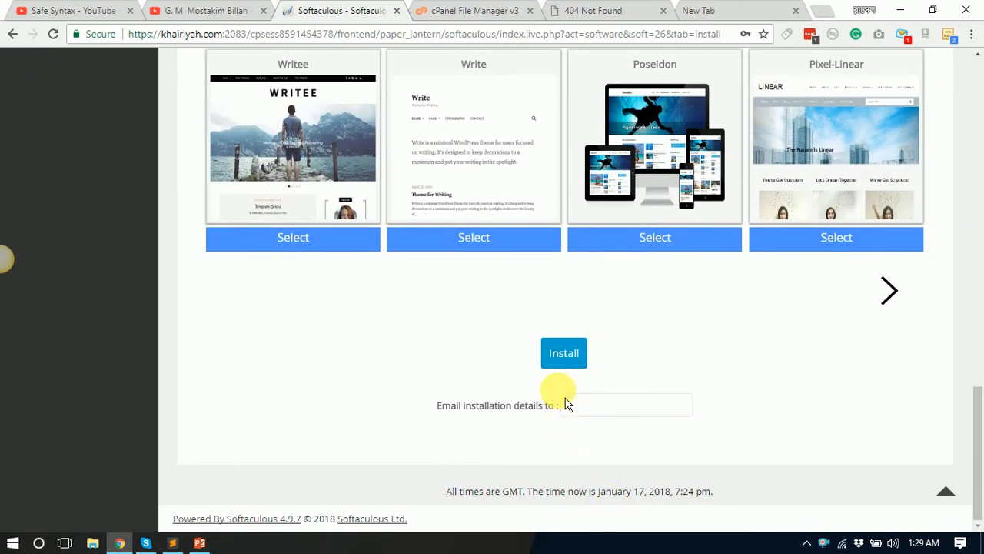
pyautogui.click(563, 352)
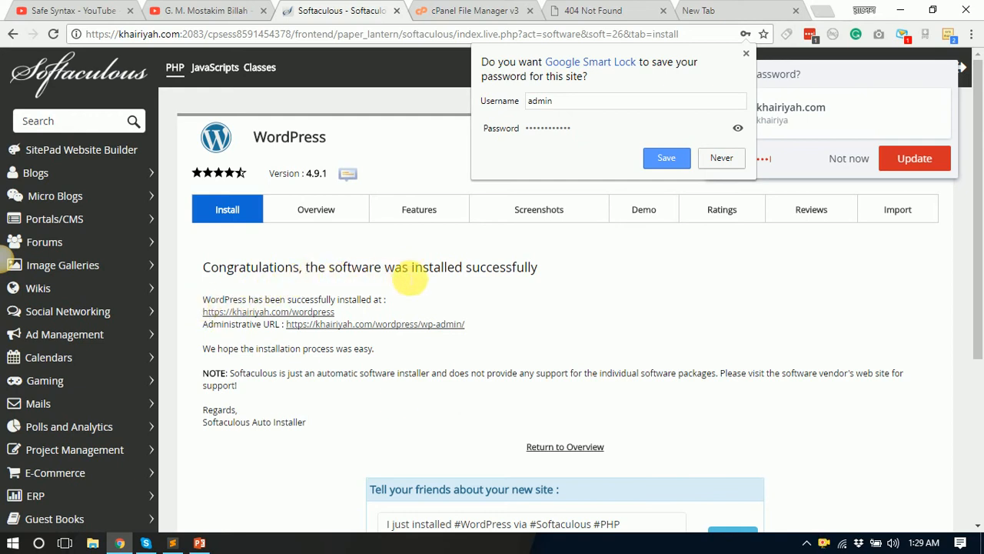
pyautogui.scroll(-2, 501, 292)
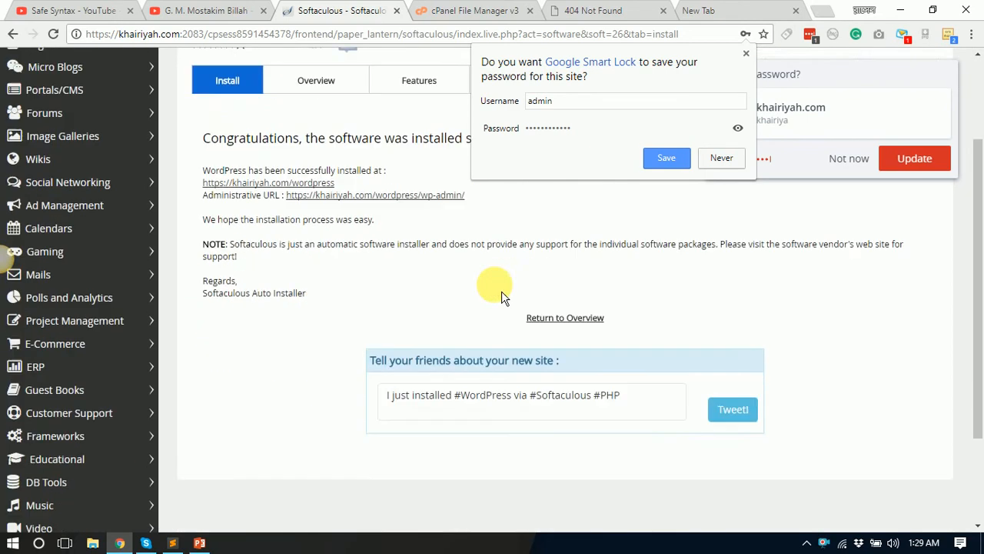
pyautogui.click(747, 54)
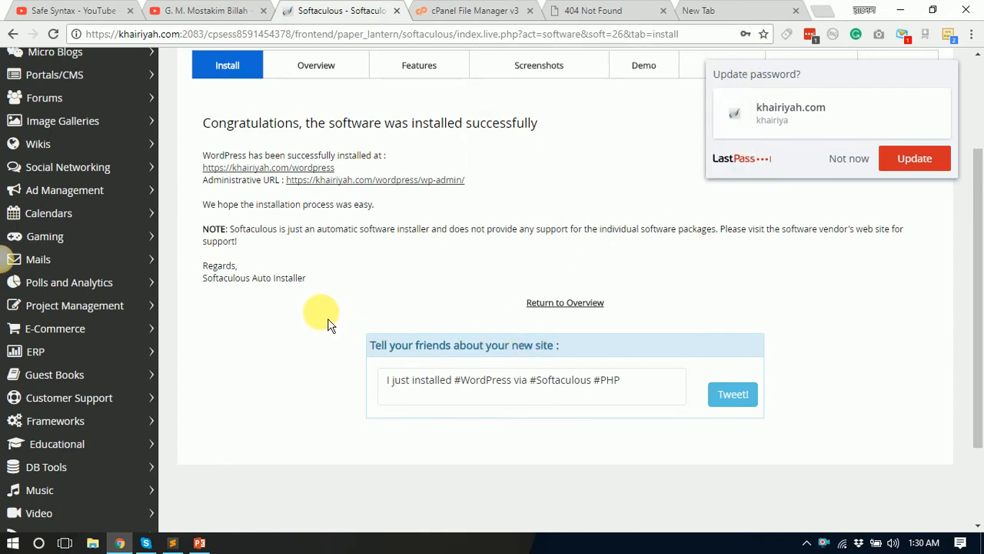
pyautogui.scroll(3, 328, 323)
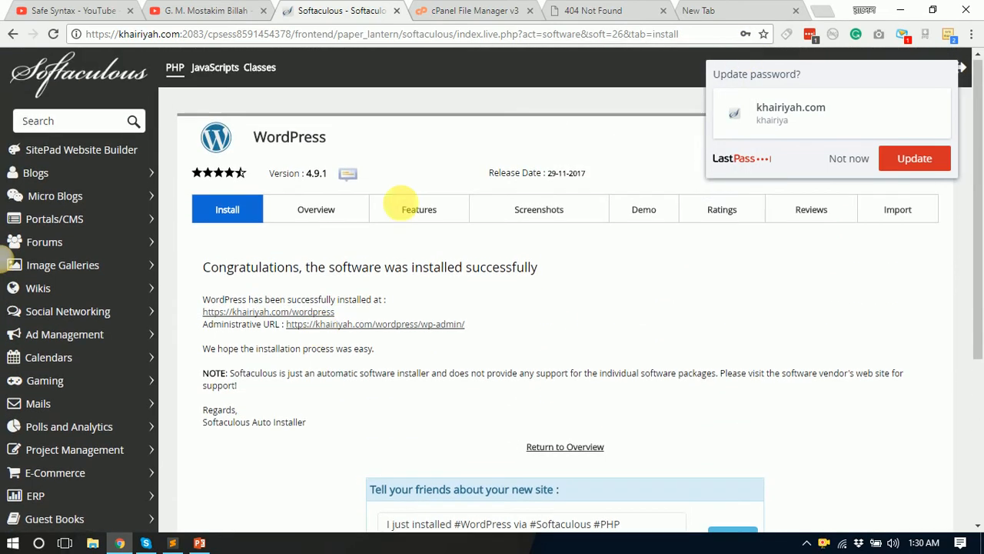
# Step: Reload khairiyah.com/wordpress so it shows the new 'Our Demo Website' site
pyautogui.click(700, 10)
pyautogui.click(635, 14)
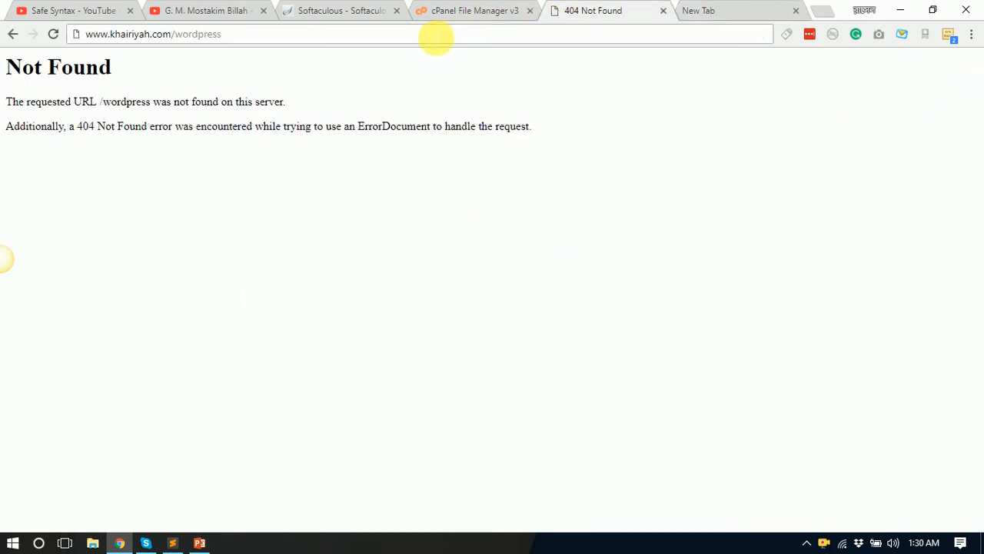
pyautogui.press('Return')
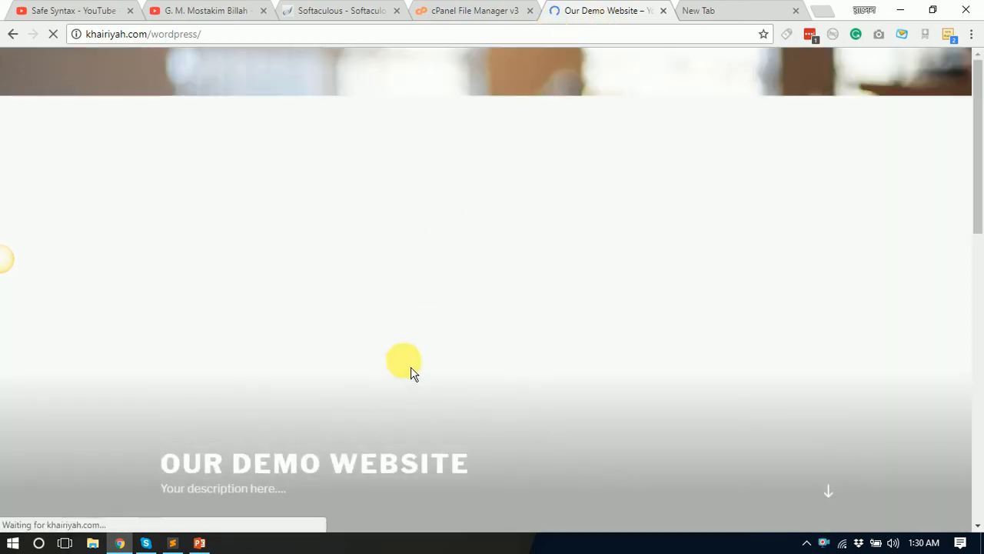
pyautogui.scroll(-3, 403, 346)
pyautogui.scroll(-10, 392, 321)
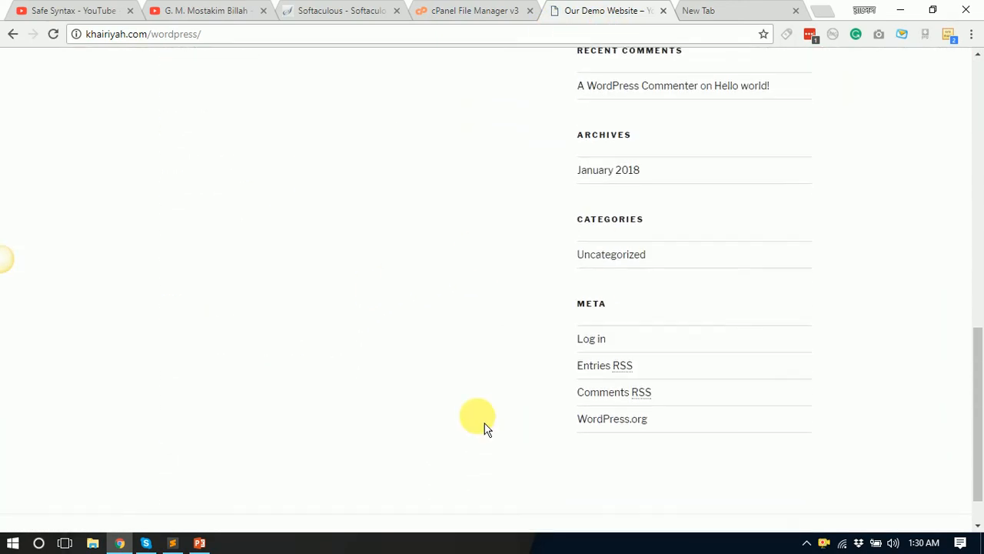
# Step: Scroll through the demo site's page, then return to File Manager's public_html listing
pyautogui.scroll(13, 439, 273)
pyautogui.scroll(-3, 607, 406)
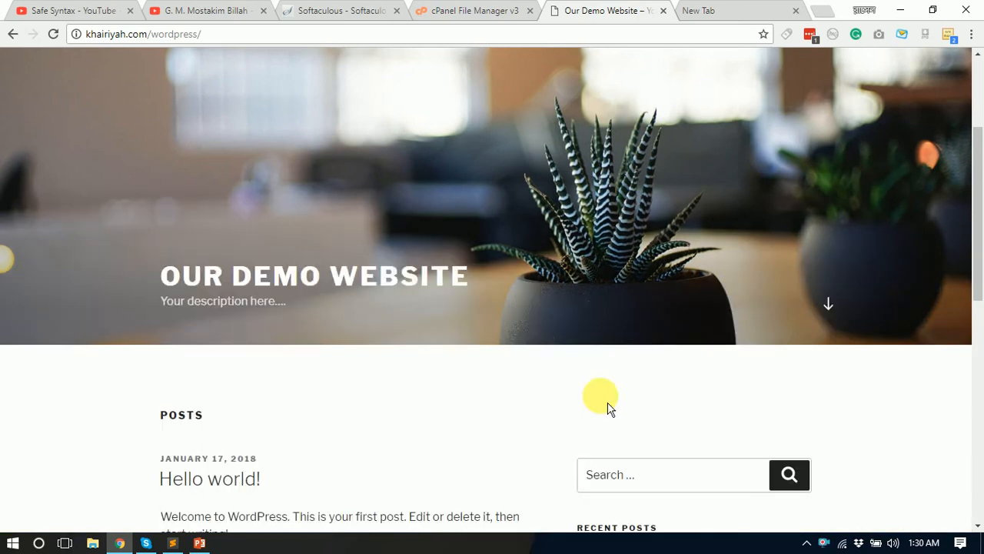
pyautogui.scroll(-4, 769, 285)
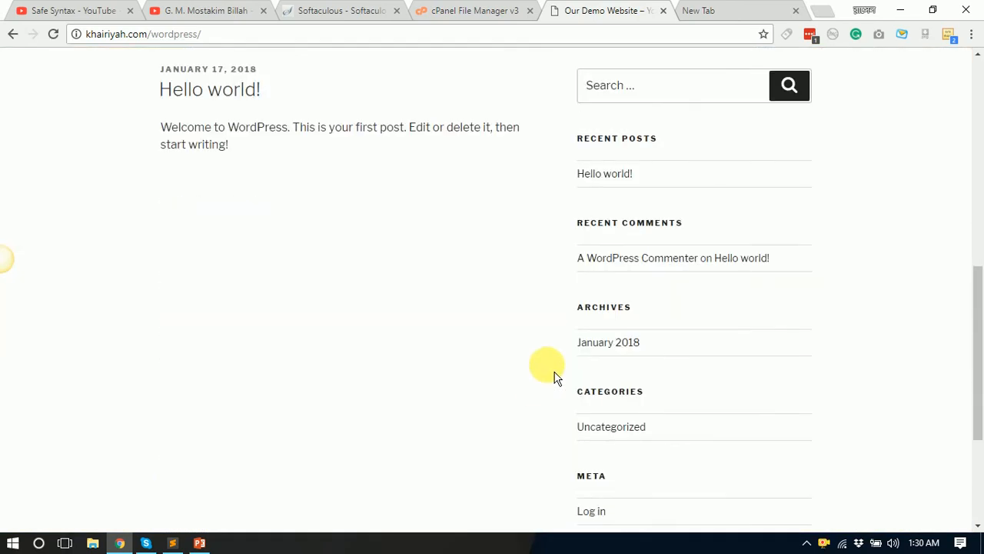
pyautogui.scroll(8, 523, 239)
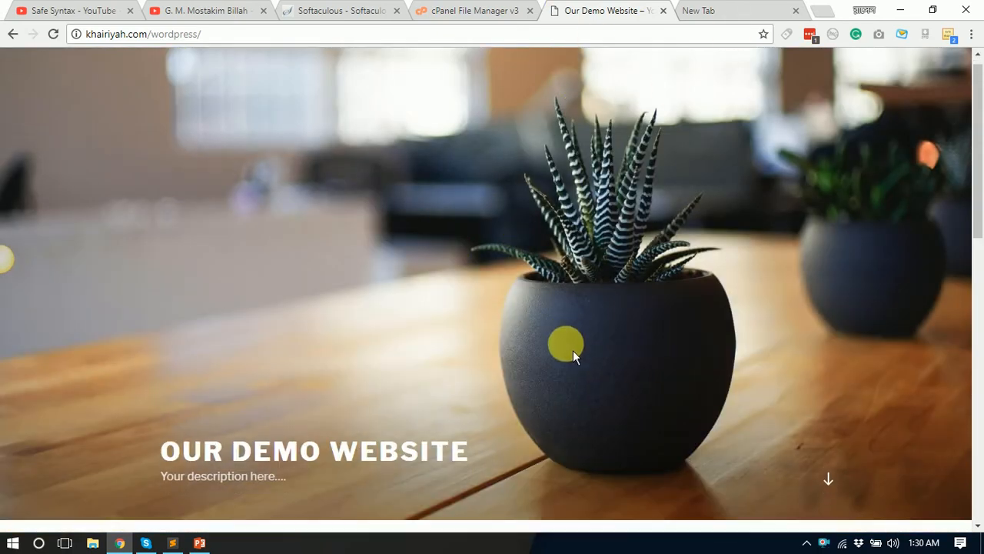
pyautogui.scroll(-3, 573, 348)
pyautogui.scroll(3, 579, 352)
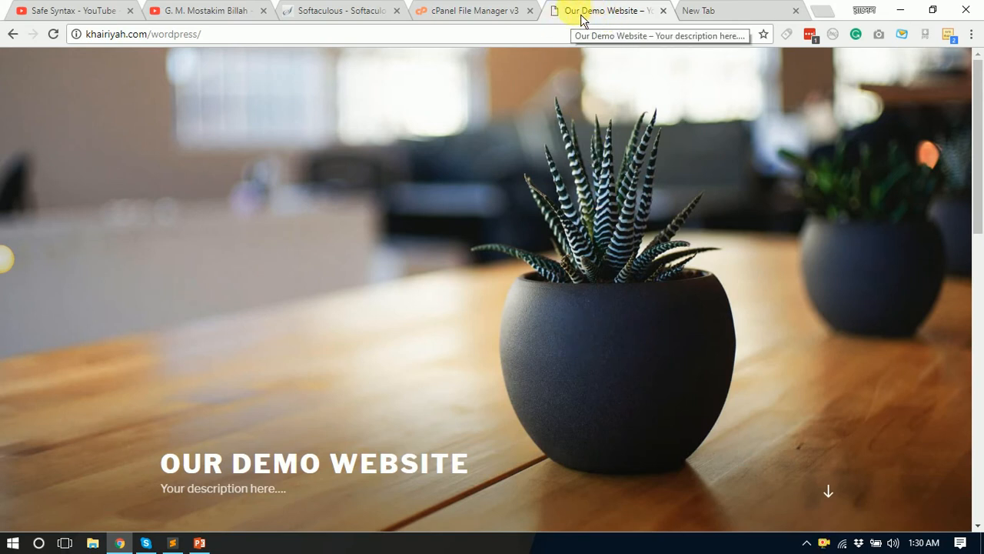
pyautogui.scroll(-2, 295, 435)
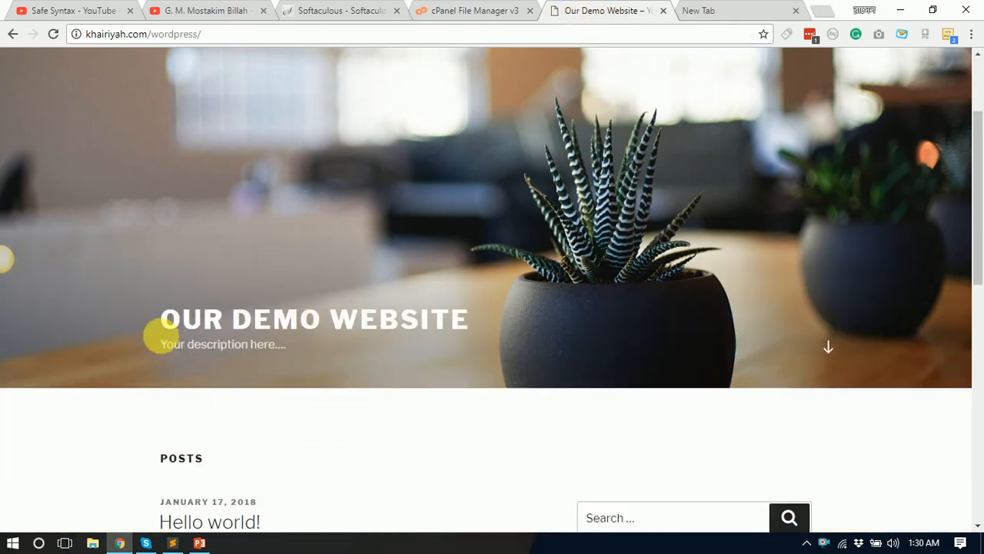
pyautogui.moveTo(161, 343); pyautogui.dragTo(466, 407)
pyautogui.scroll(2, 373, 226)
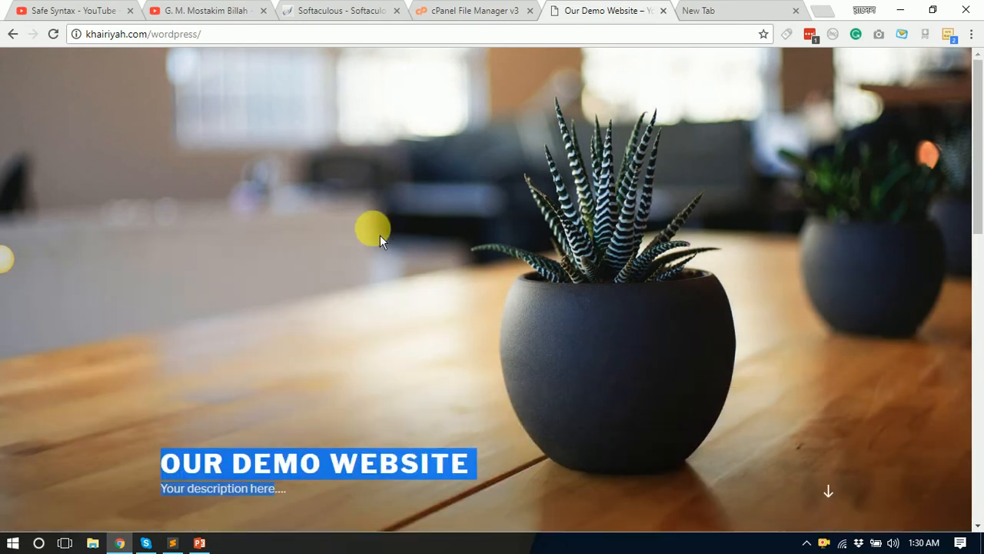
pyautogui.scroll(-8, 475, 450)
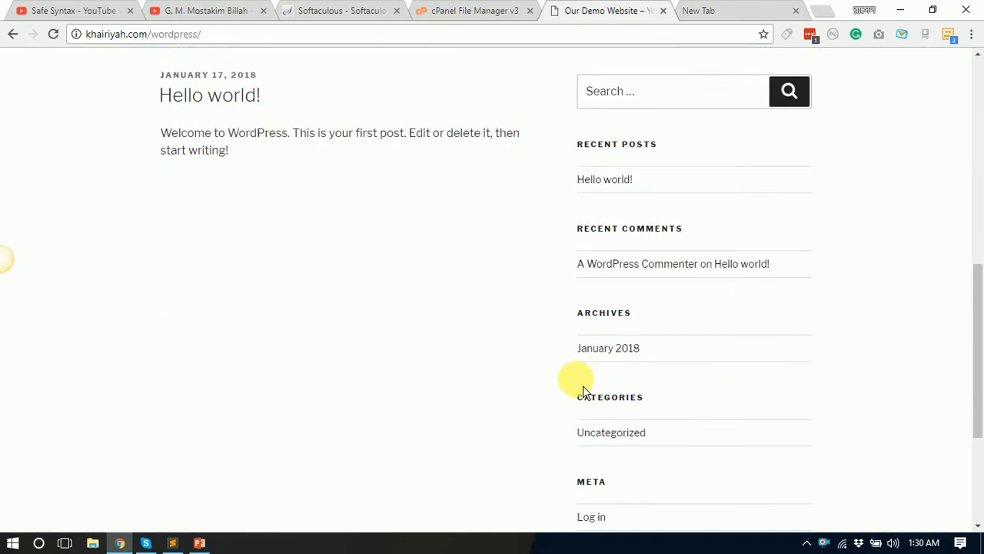
pyautogui.scroll(-2, 598, 327)
pyautogui.click(473, 11)
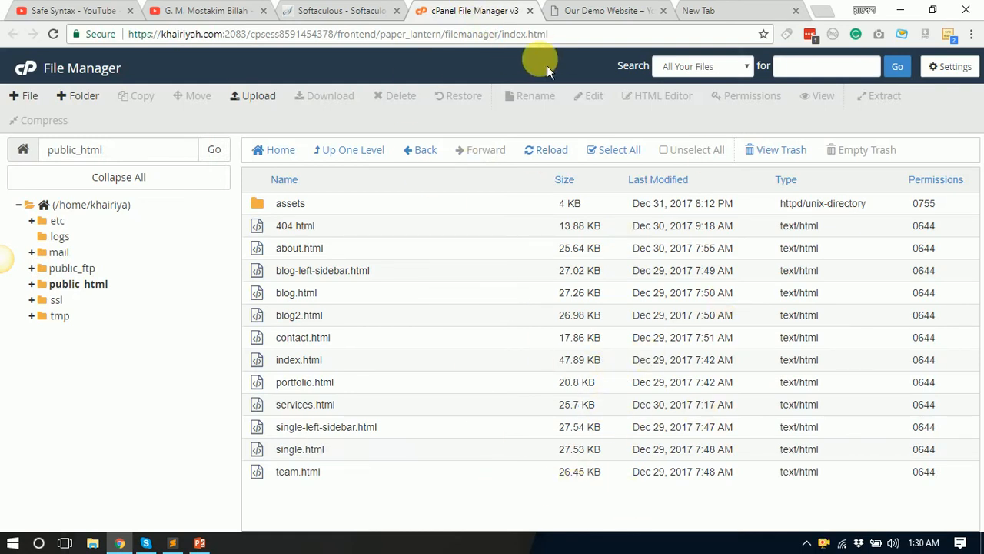
# Step: Compare the demo site's /wordpress address with the success page and public_html listing
pyautogui.click(603, 13)
pyautogui.click(462, 11)
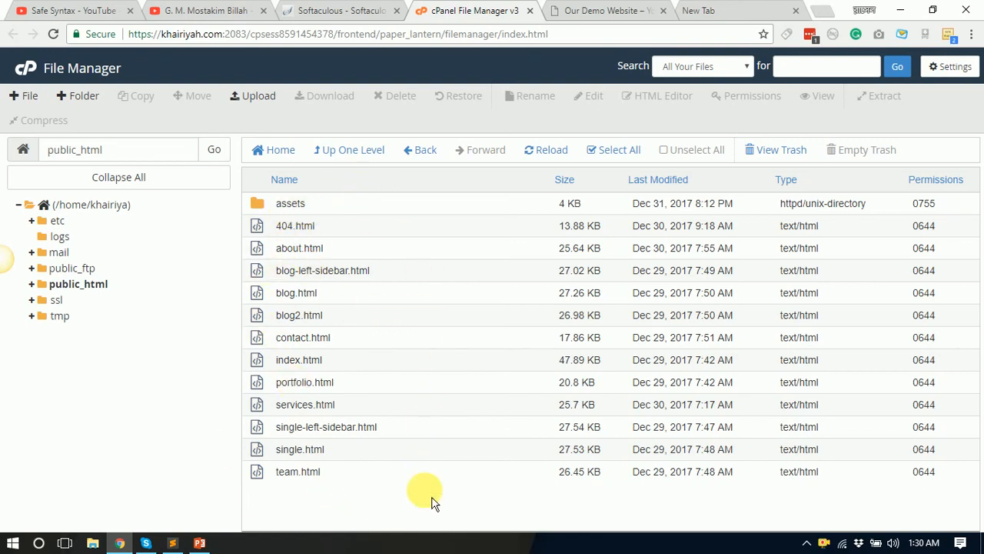
pyautogui.click(650, 11)
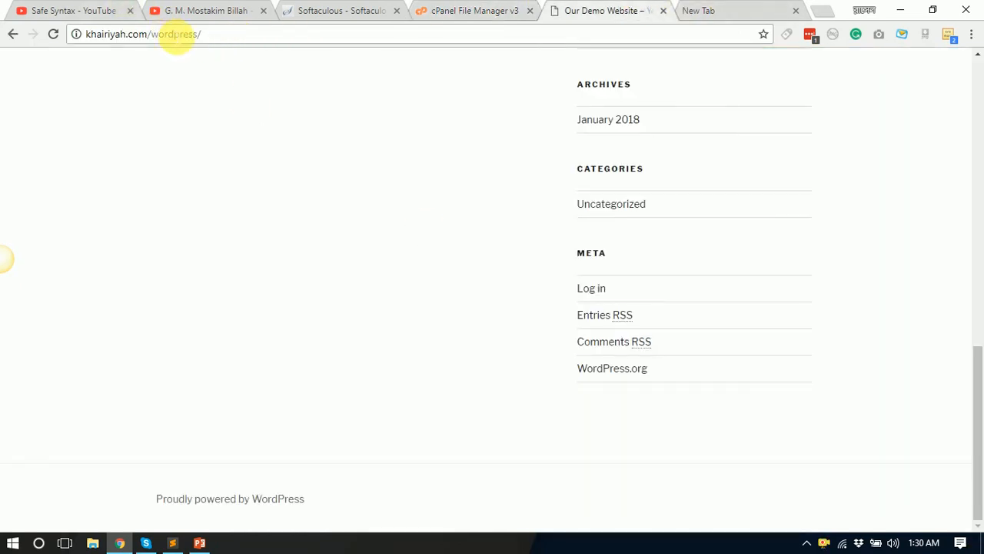
pyautogui.doubleClick(175, 34)
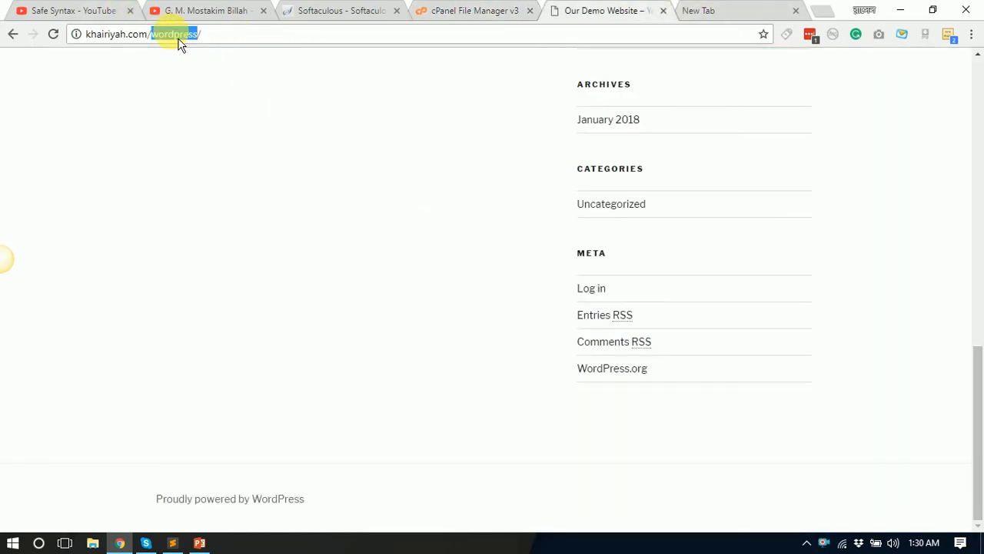
pyautogui.click(349, 10)
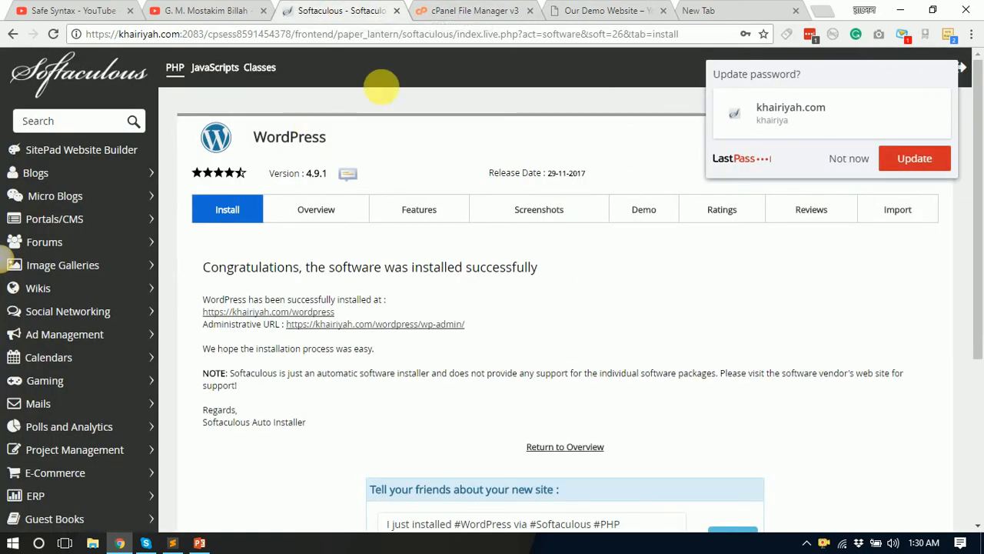
pyautogui.click(433, 11)
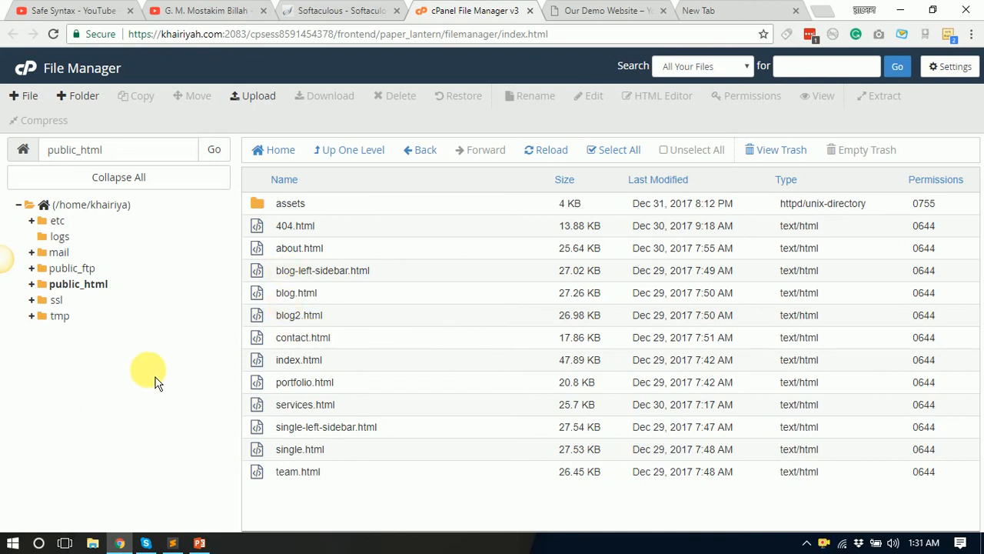
pyautogui.click(632, 14)
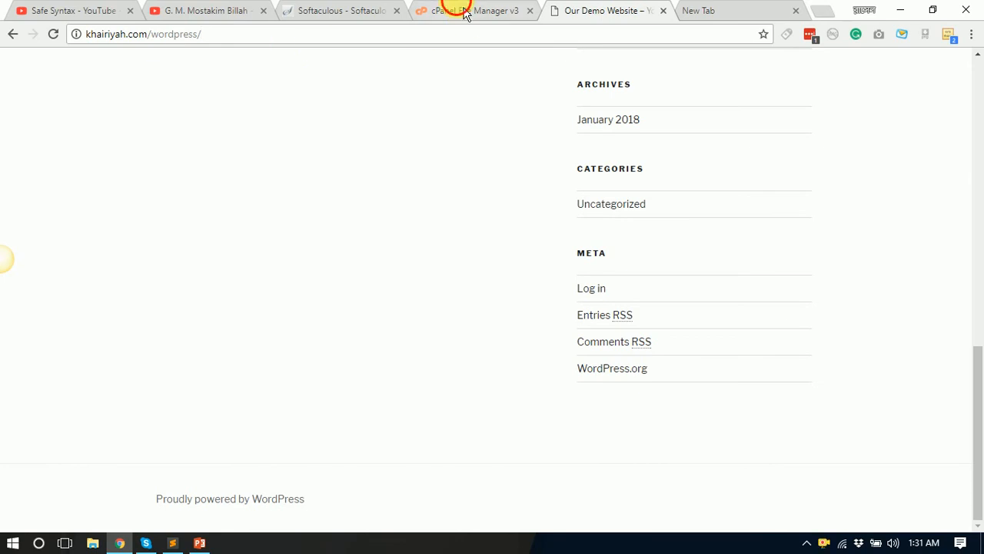
pyautogui.click(465, 12)
pyautogui.click(610, 12)
pyautogui.click(750, 15)
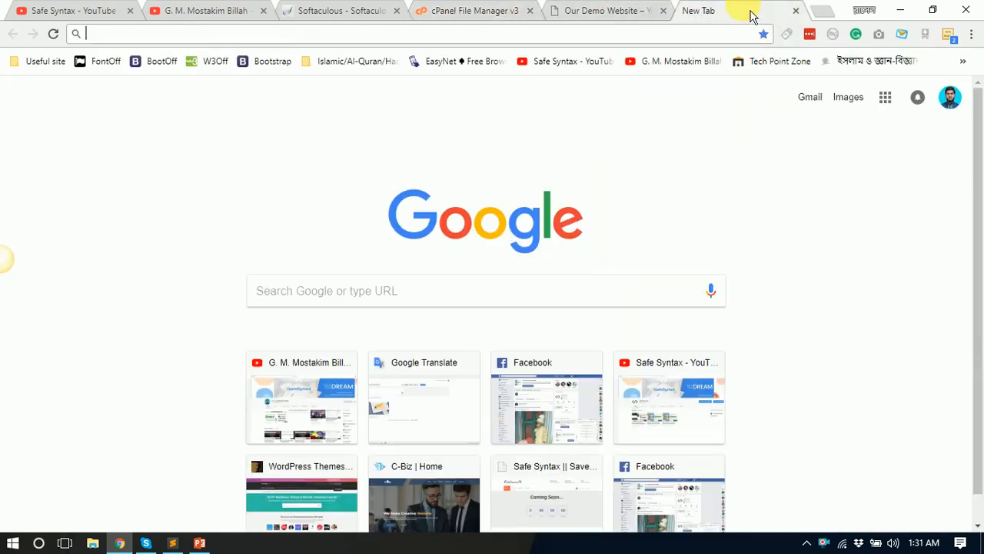
pyautogui.write('k')
pyautogui.press('Right')
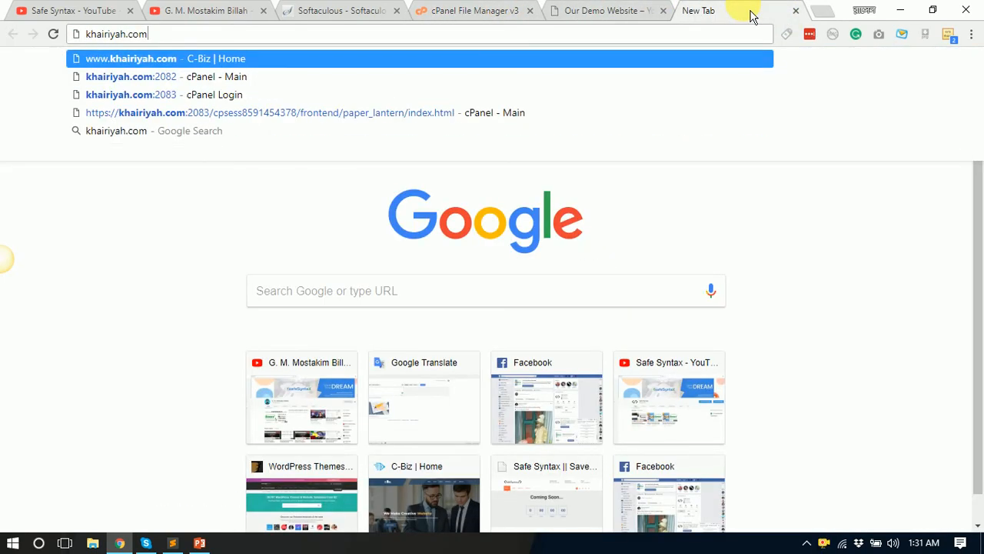
pyautogui.press('Return')
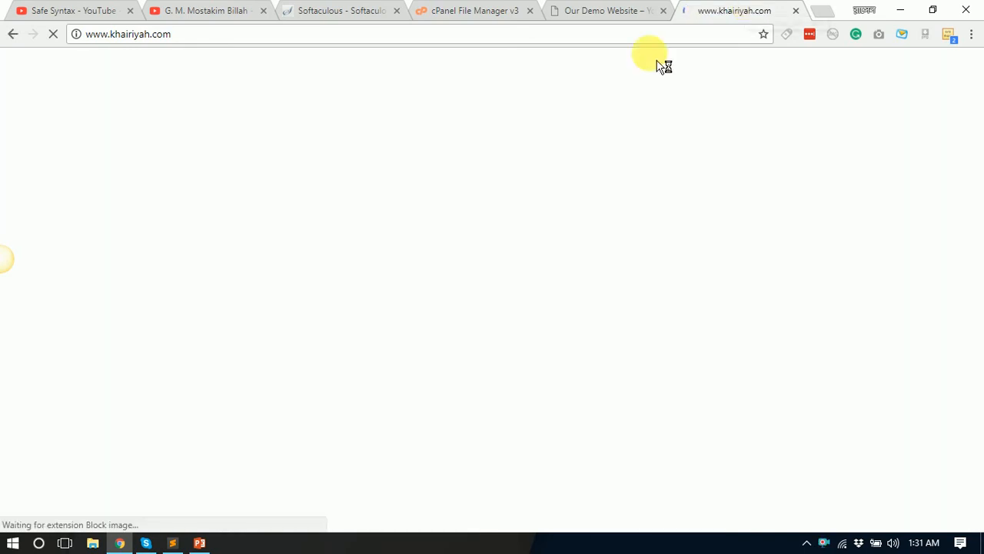
pyautogui.click(187, 37)
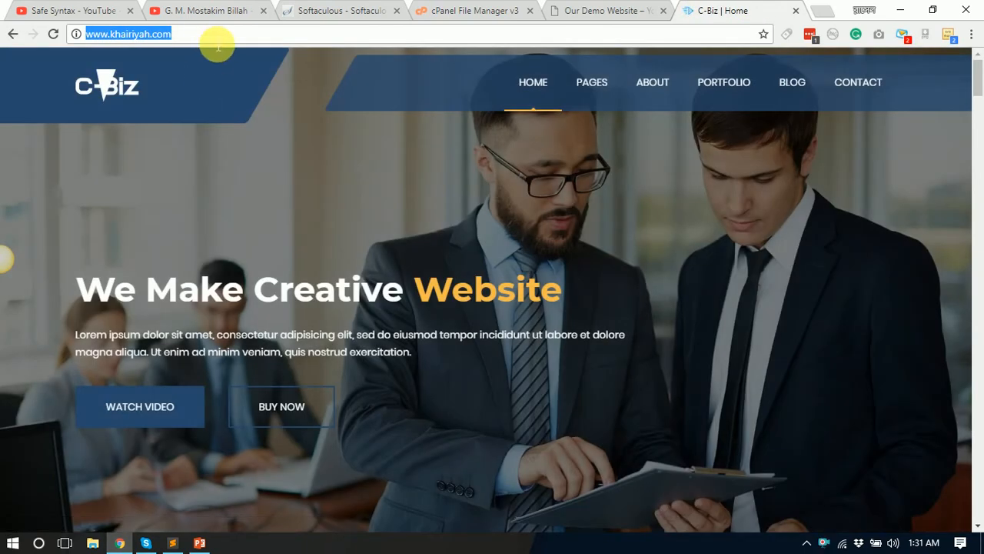
pyautogui.click(206, 34)
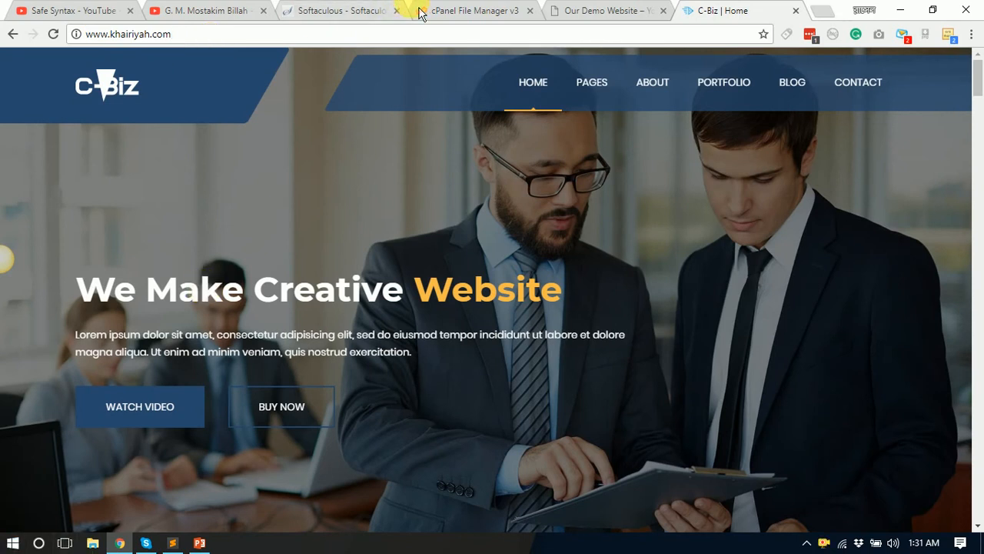
# Step: Match the root site to public_html's index.html, then reload the public_html listing
pyautogui.click(340, 12)
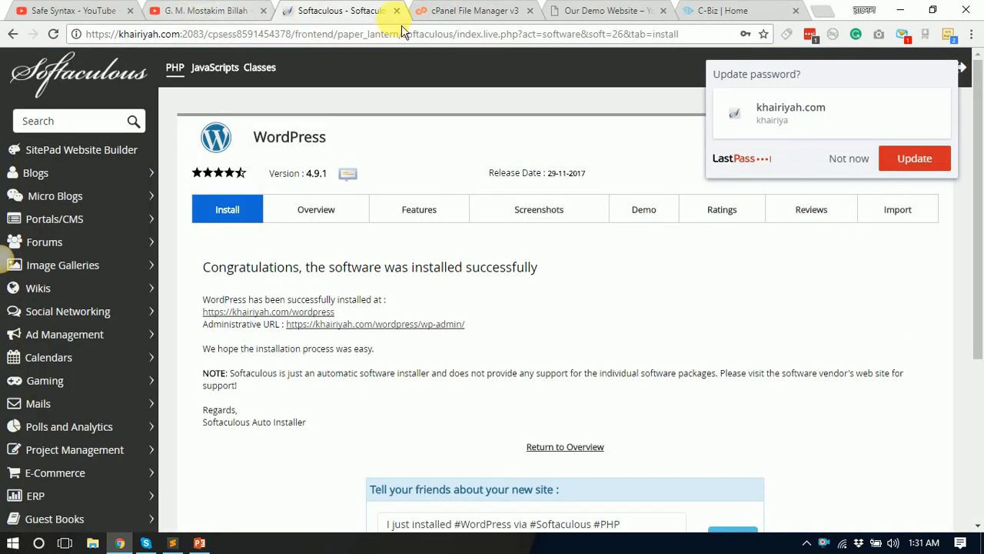
pyautogui.click(443, 11)
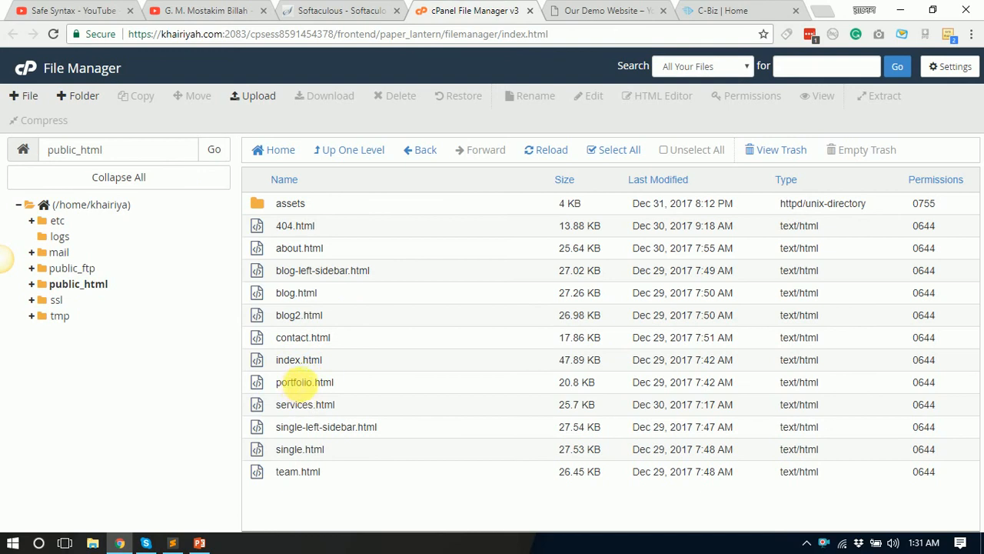
pyautogui.click(300, 361)
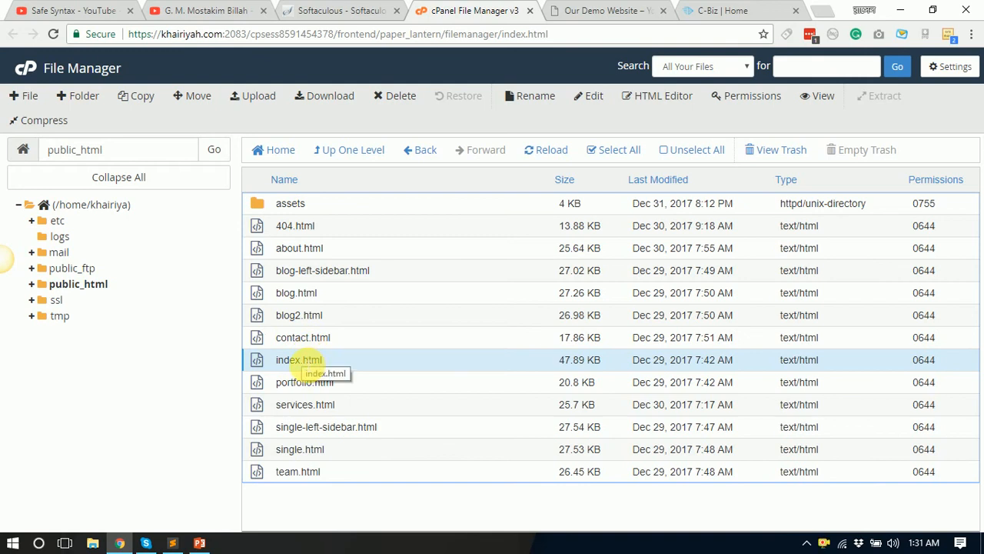
pyautogui.click(696, 11)
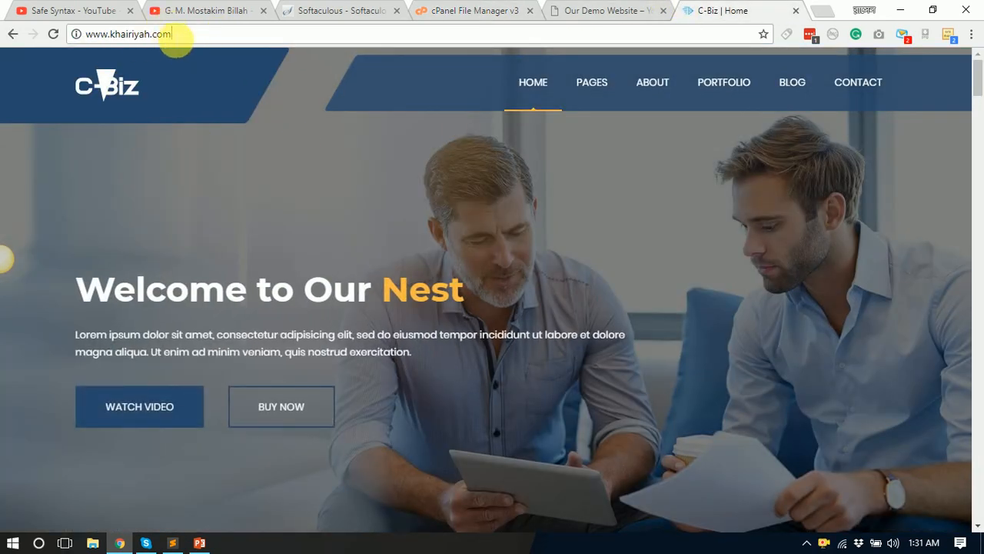
pyautogui.moveTo(194, 38); pyautogui.dragTo(69, 39)
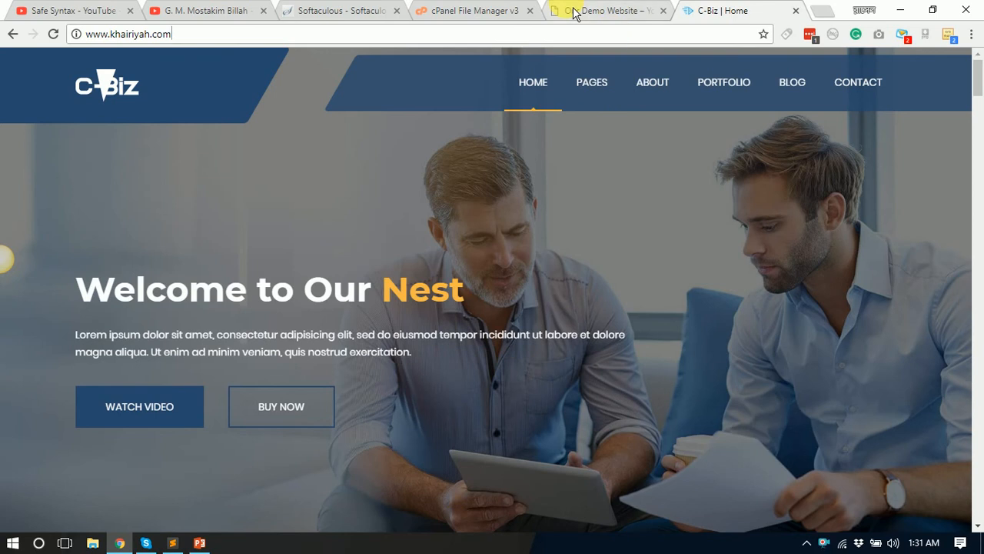
pyautogui.click(459, 12)
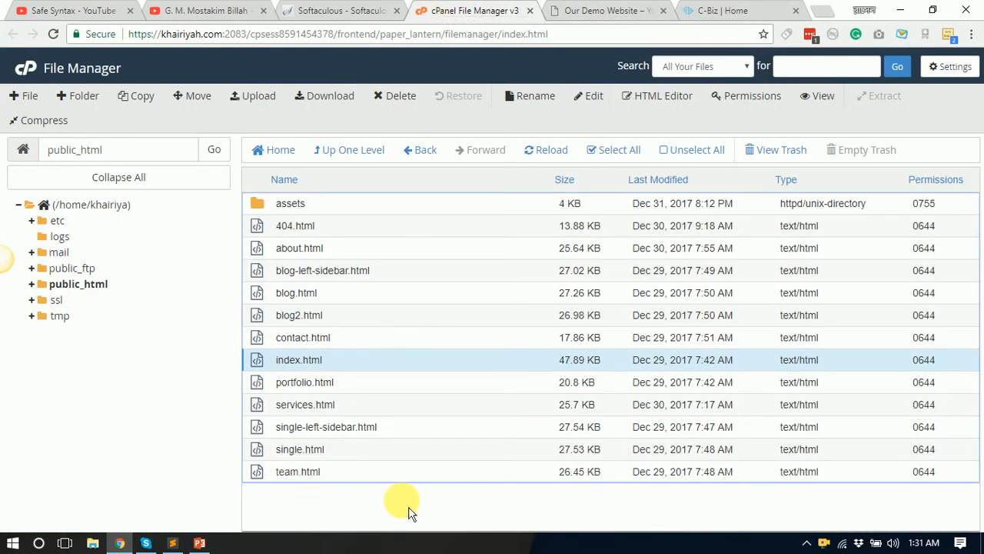
pyautogui.moveTo(325, 510); pyautogui.dragTo(331, 477)
pyautogui.click(381, 518)
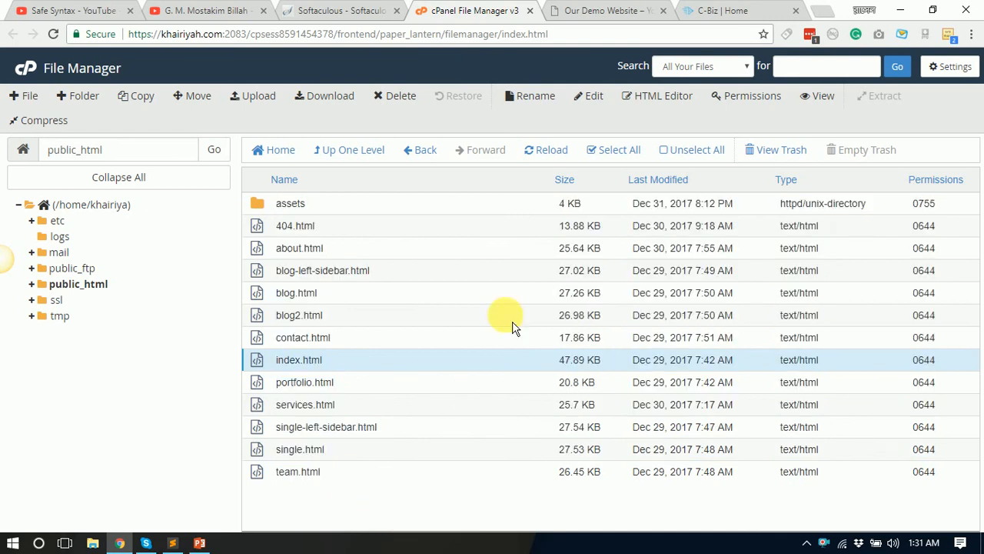
pyautogui.click(550, 152)
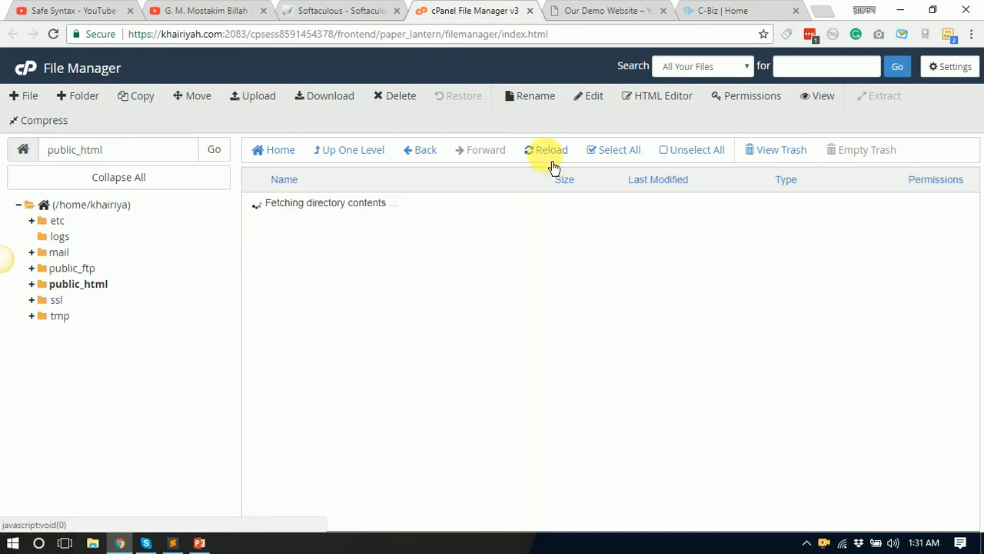
# Step: Locate the new wordpress folder in public_html and review the Softaculous success page
pyautogui.click(286, 229)
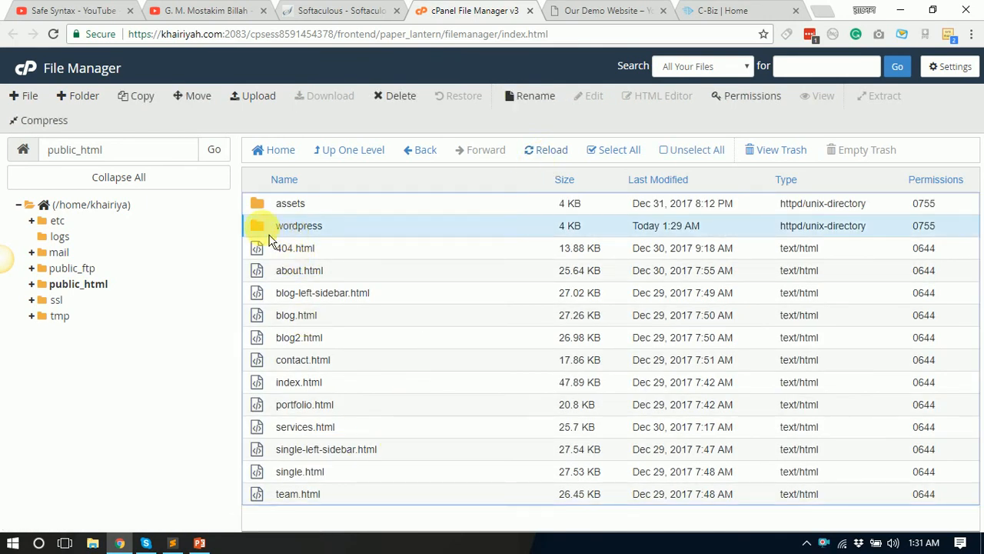
pyautogui.click(600, 13)
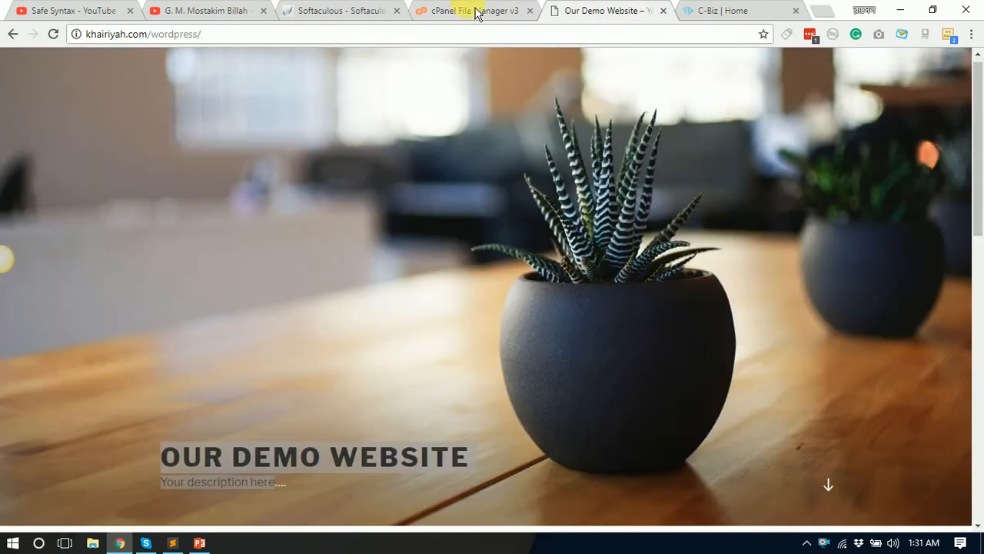
pyautogui.click(485, 12)
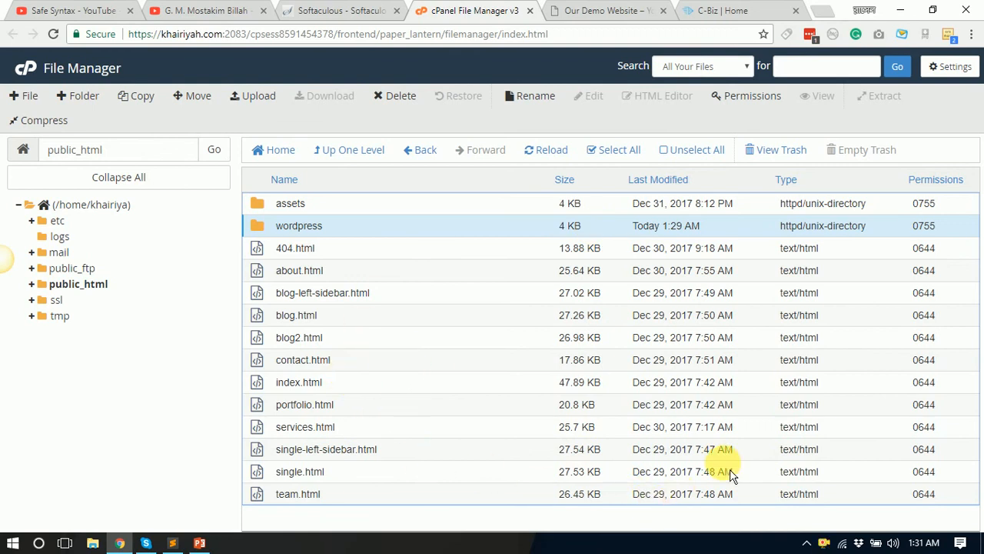
pyautogui.moveTo(649, 439); pyautogui.dragTo(334, 472)
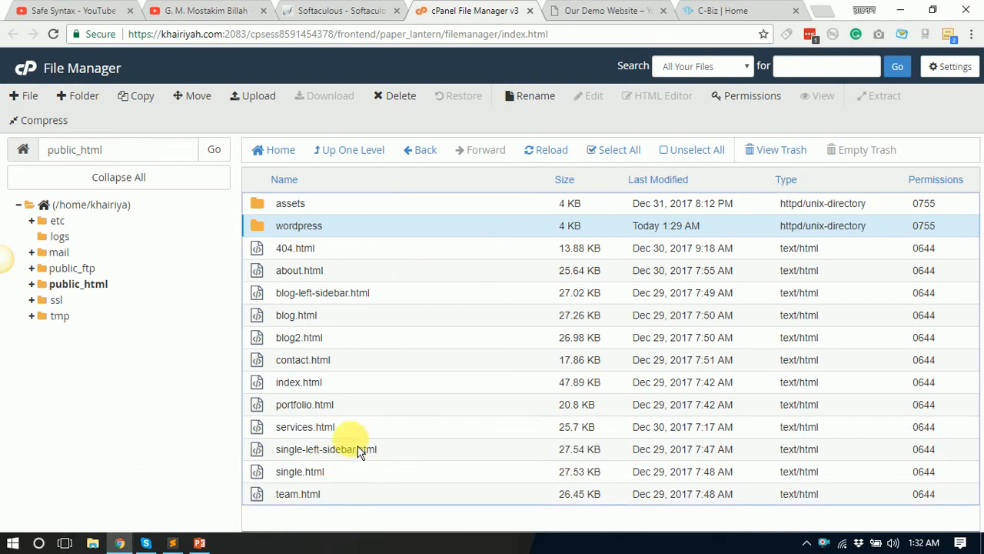
pyautogui.click(337, 11)
pyautogui.click(173, 10)
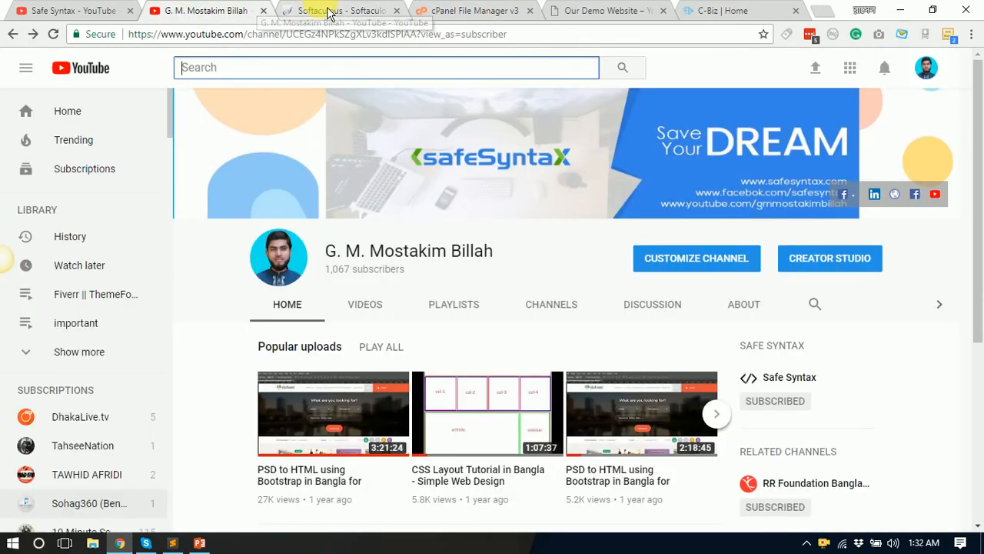
pyautogui.click(319, 10)
pyautogui.click(469, 11)
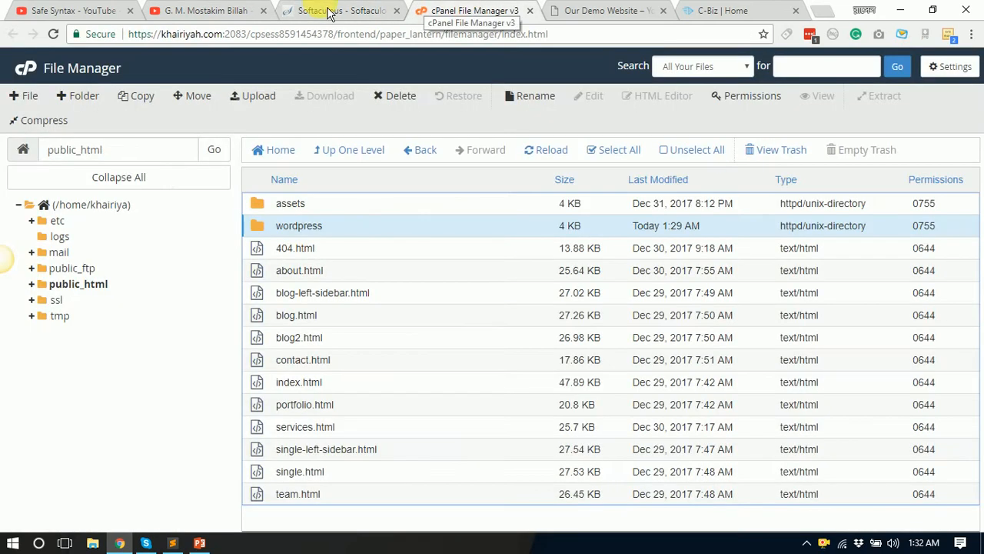
pyautogui.click(257, 11)
pyautogui.click(331, 11)
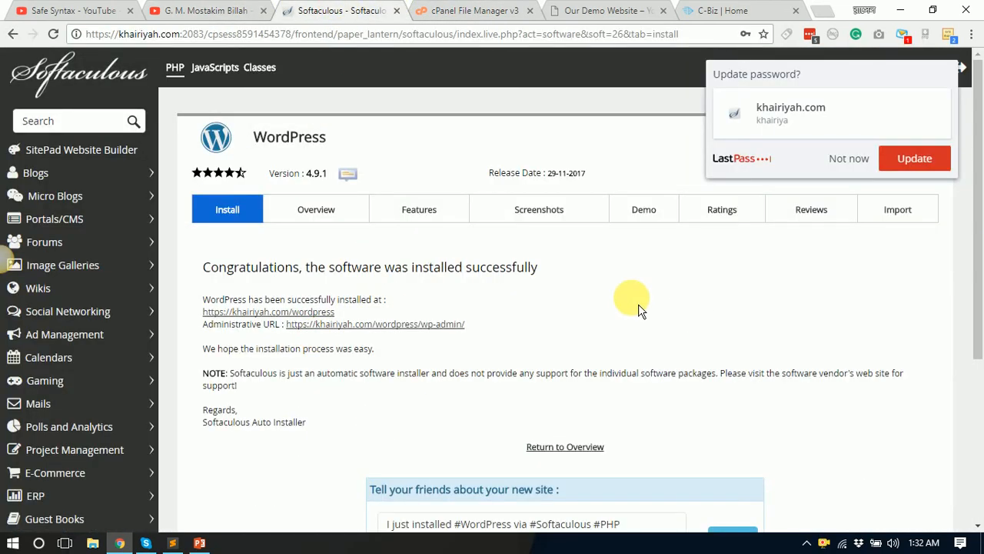
# Step: Copy the demo site's khairiyah.com/wordpress address and open a new empty tab
pyautogui.click(583, 11)
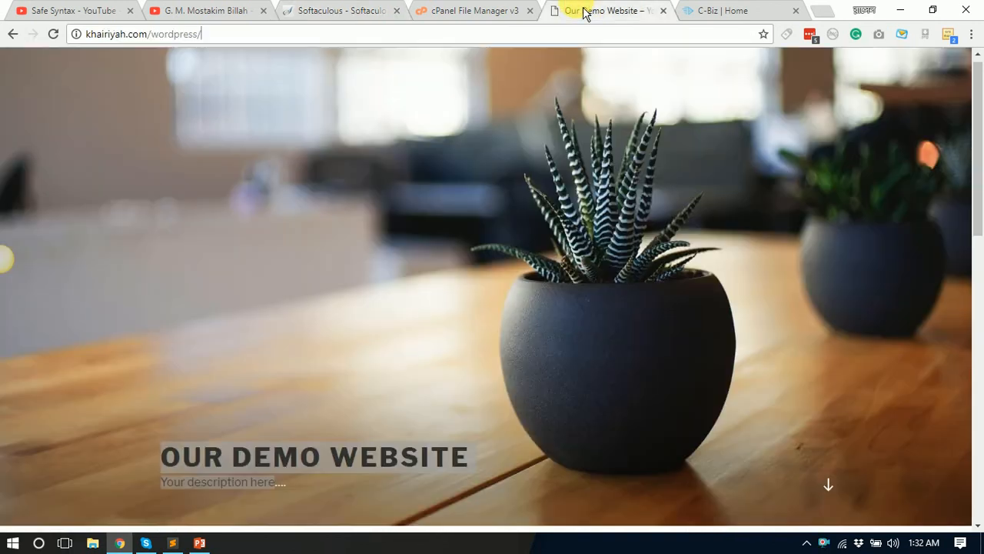
pyautogui.moveTo(271, 43); pyautogui.dragTo(123, 48)
pyautogui.rightClick(128, 42)
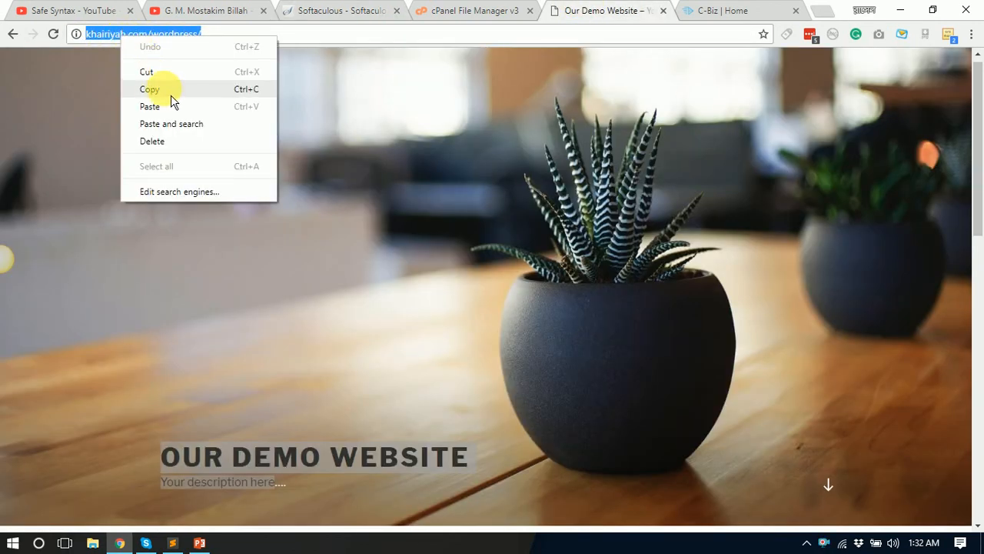
pyautogui.click(171, 92)
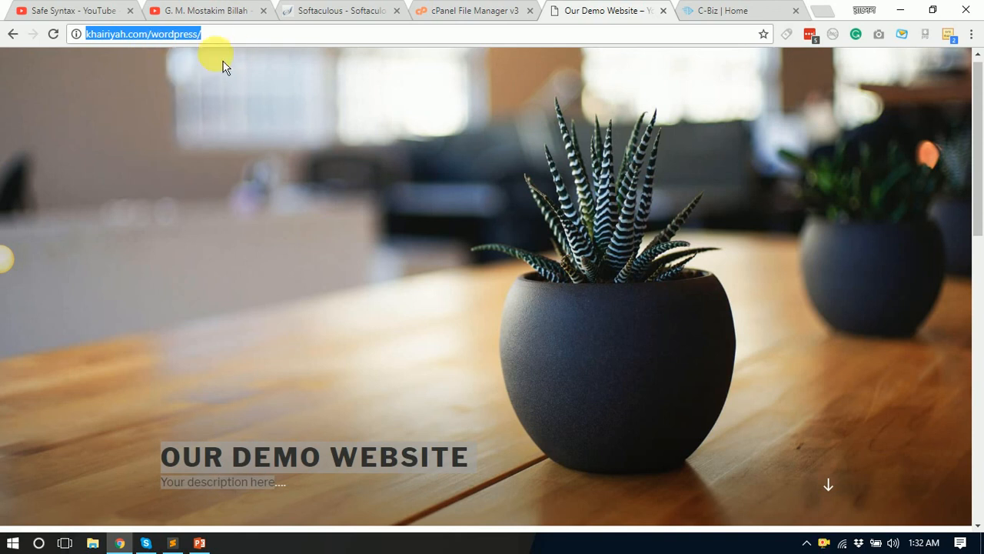
pyautogui.click(223, 35)
pyautogui.scroll(-5, 416, 300)
pyautogui.scroll(-5, 479, 281)
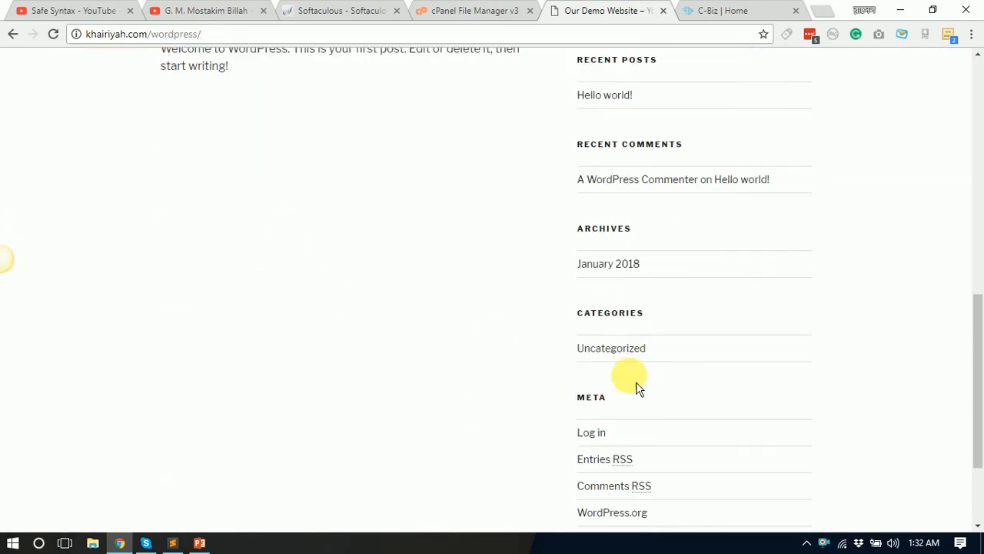
pyautogui.scroll(10, 481, 389)
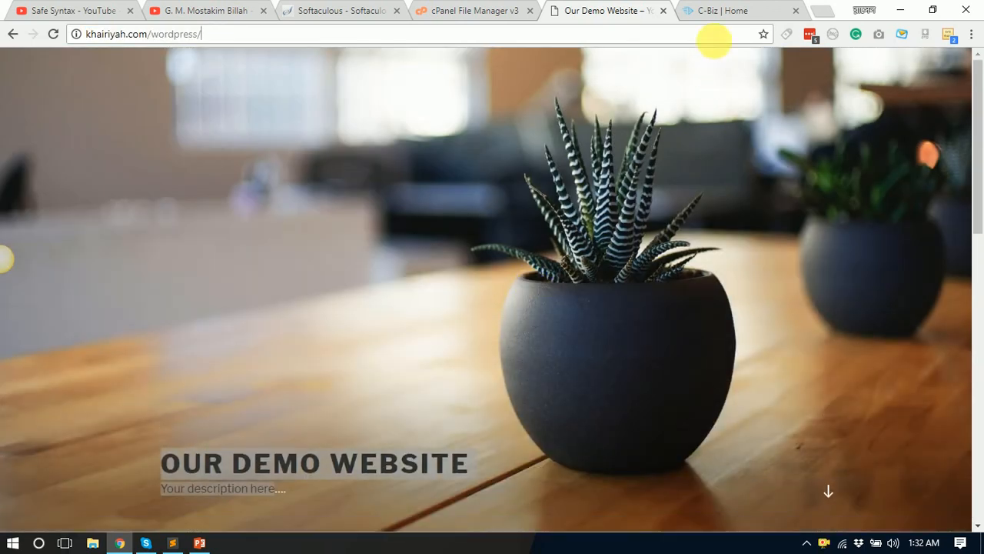
pyautogui.click(719, 11)
pyautogui.click(823, 11)
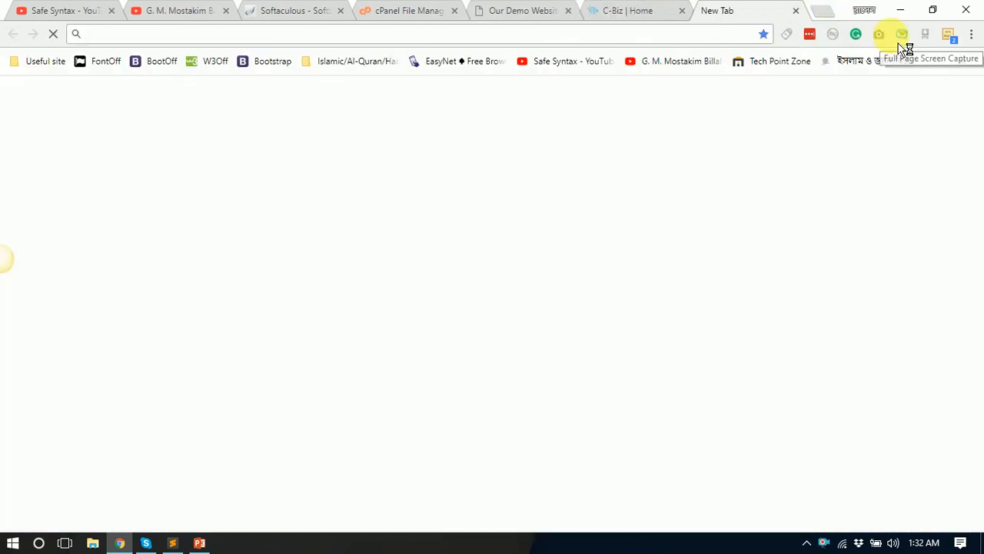
# Step: Load khairiyah.com/wordpress/wp-admin in the new tab to reach the WordPress login
pyautogui.hotkey('ctrl', 'v')
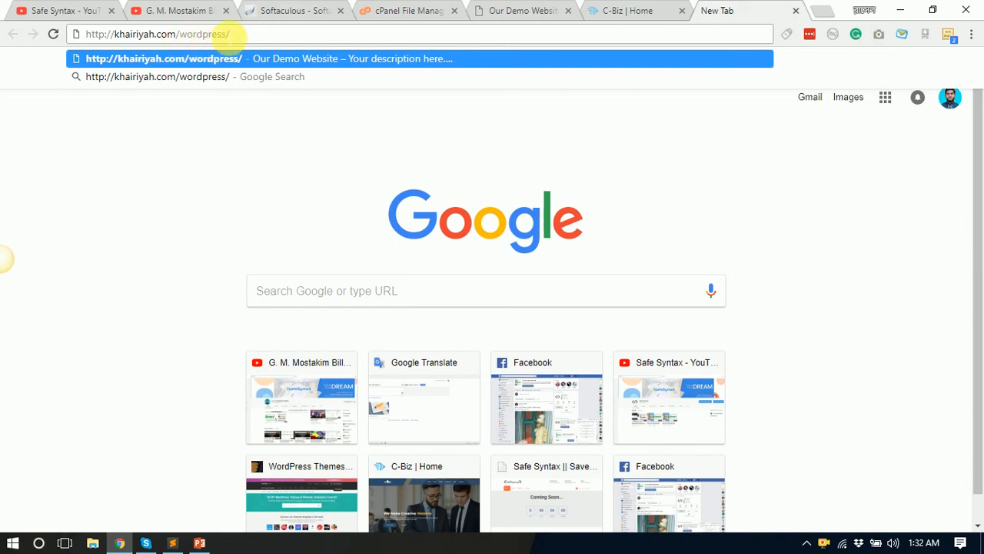
pyautogui.moveTo(229, 34); pyautogui.dragTo(77, 34)
pyautogui.click(270, 35)
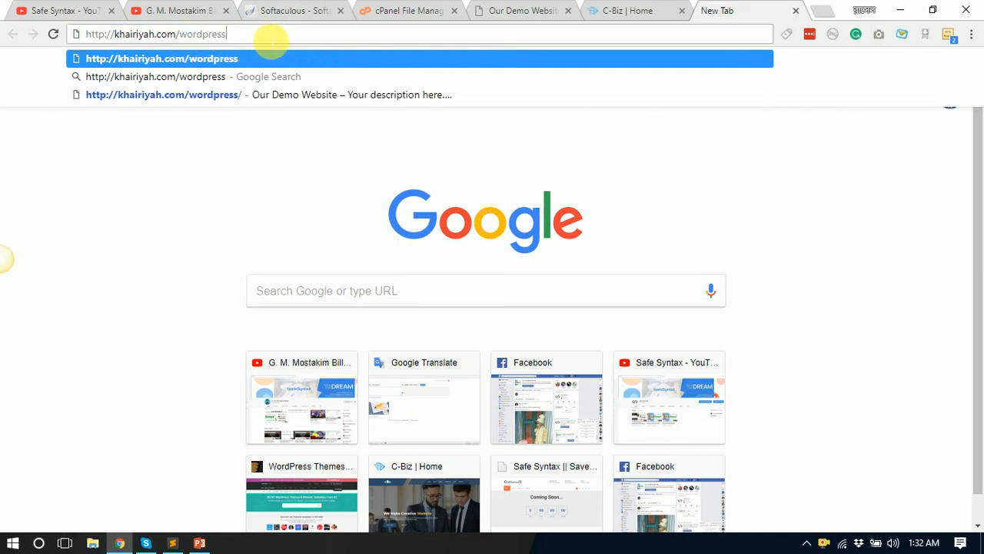
pyautogui.write('wp-admin')
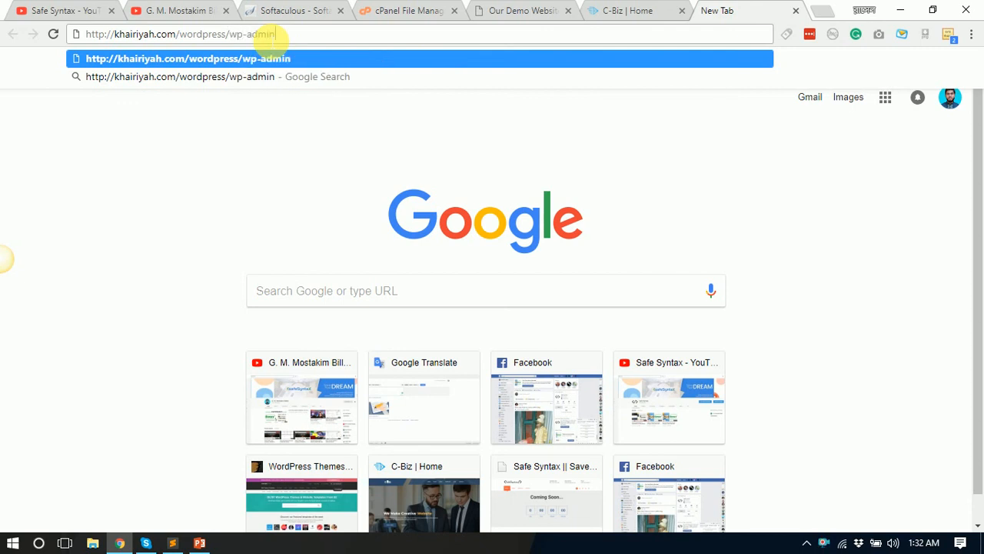
pyautogui.press('Return')
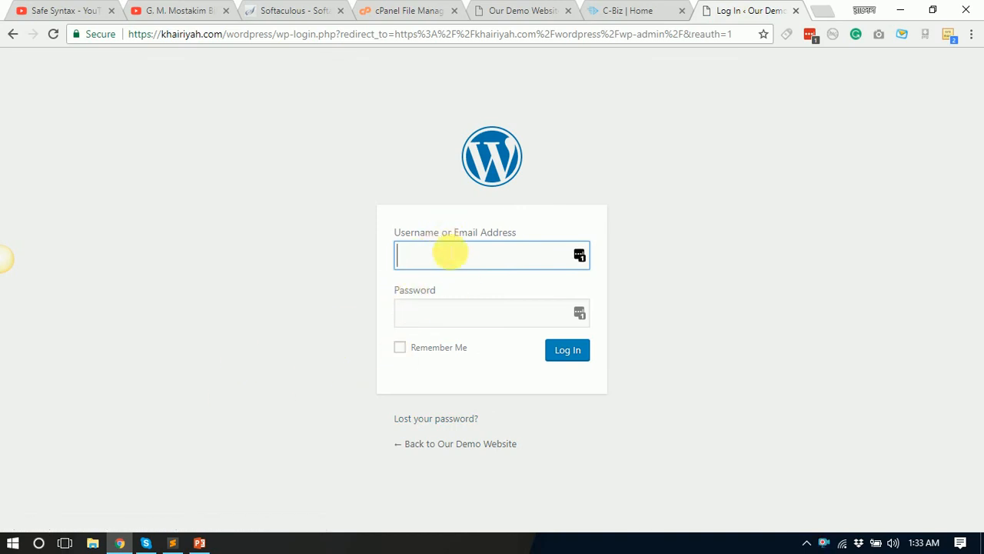
# Step: Try logging into WordPress as admin with the password; it is rejected as incorrect
pyautogui.write('dmin')
pyautogui.click(442, 317)
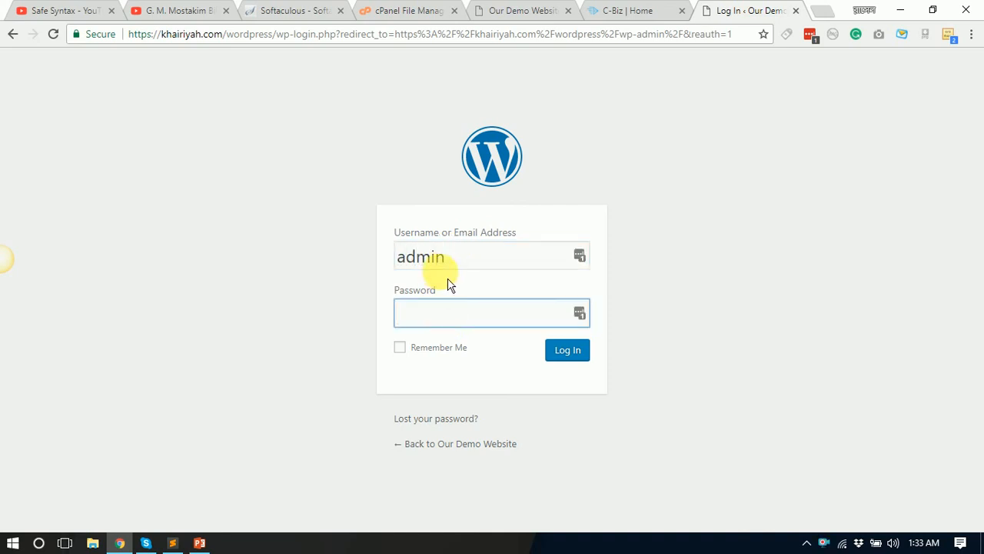
pyautogui.click(483, 256)
pyautogui.hotkey('ctrl', 'a')
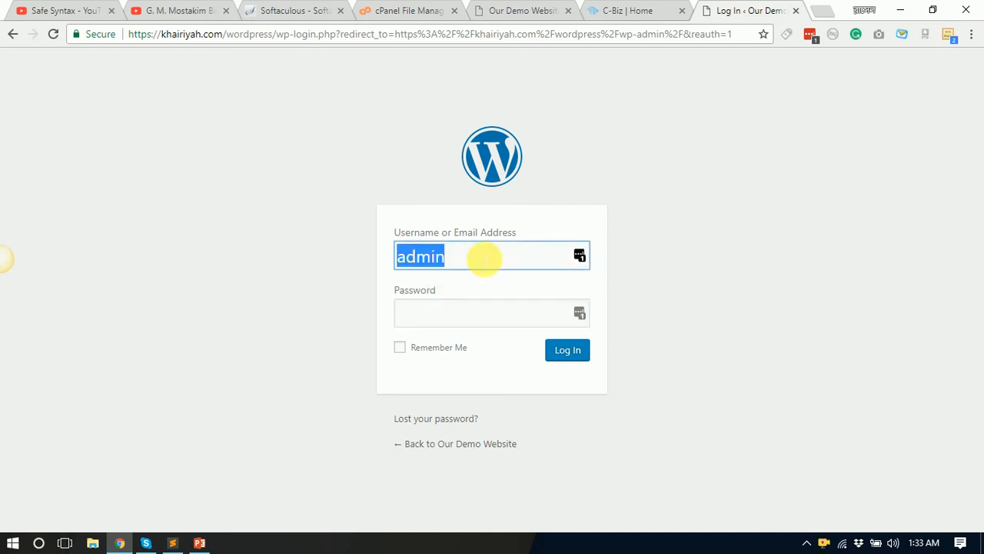
pyautogui.click(467, 323)
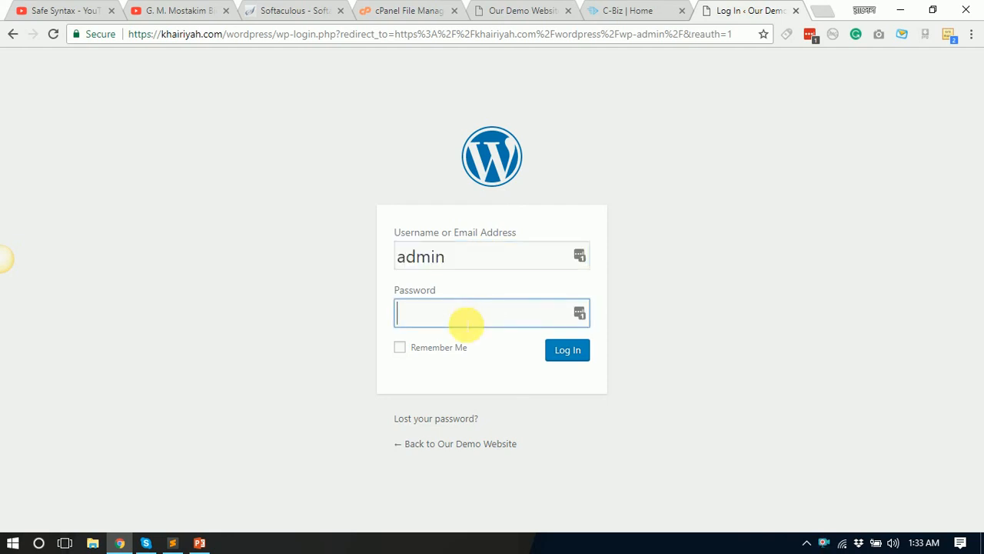
pyautogui.write('a')
pyautogui.click(561, 361)
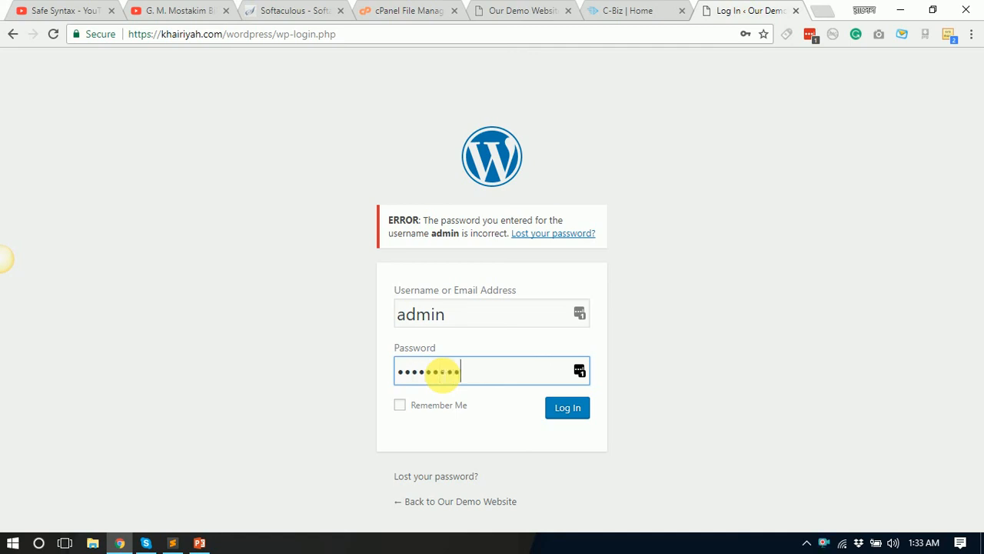
pyautogui.click(569, 415)
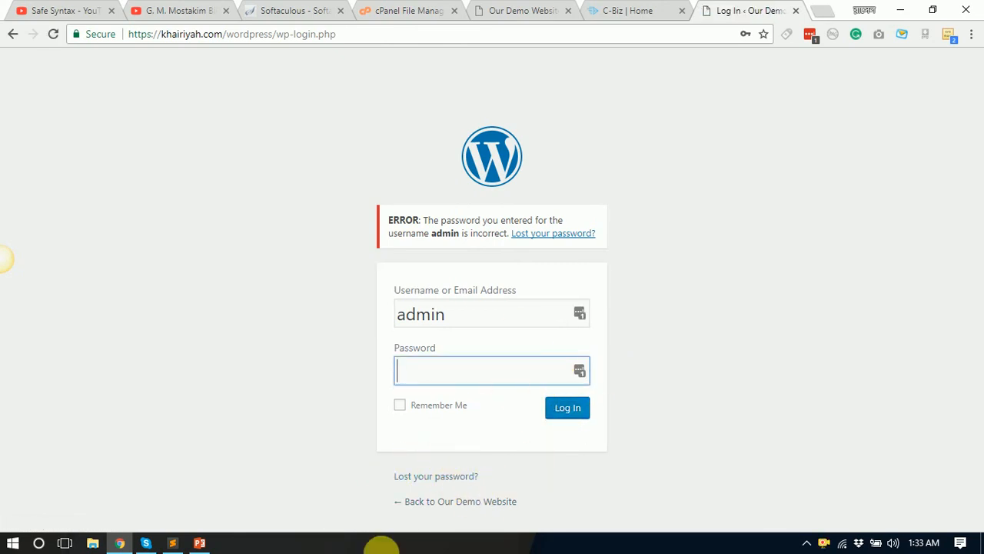
# Step: Compare the root C-Biz site with the WordPress login, then return to cPanel's File Manager listing
pyautogui.click(635, 10)
pyautogui.click(712, 11)
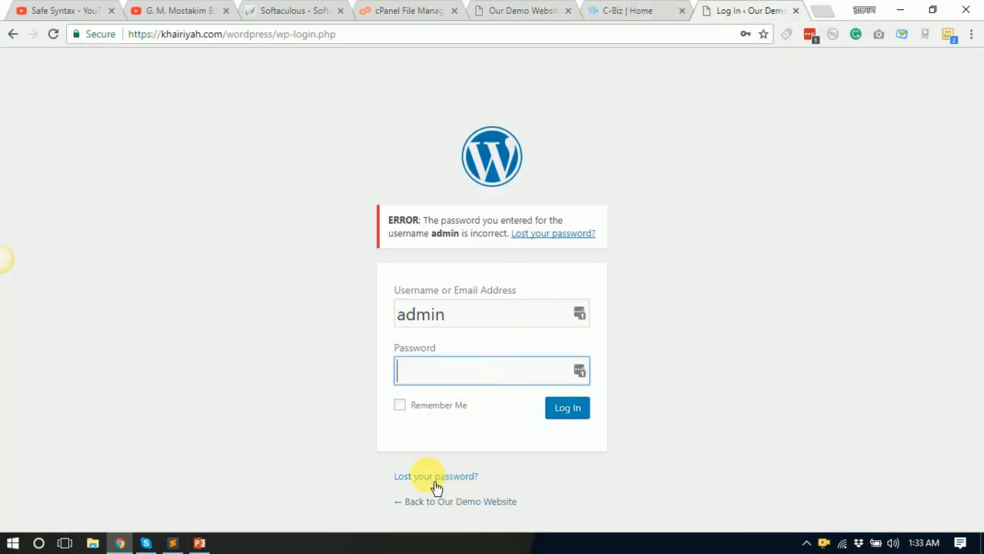
pyautogui.click(622, 10)
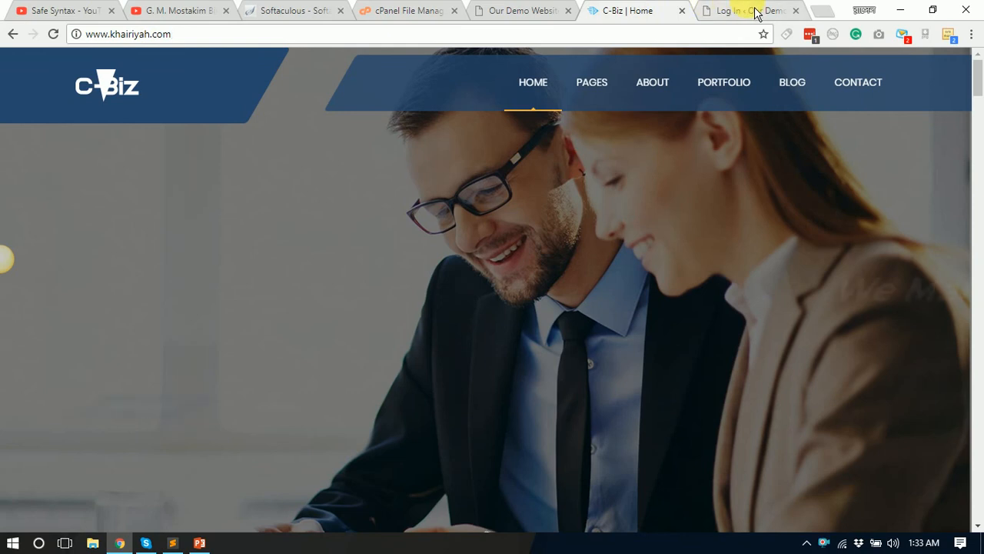
pyautogui.click(750, 11)
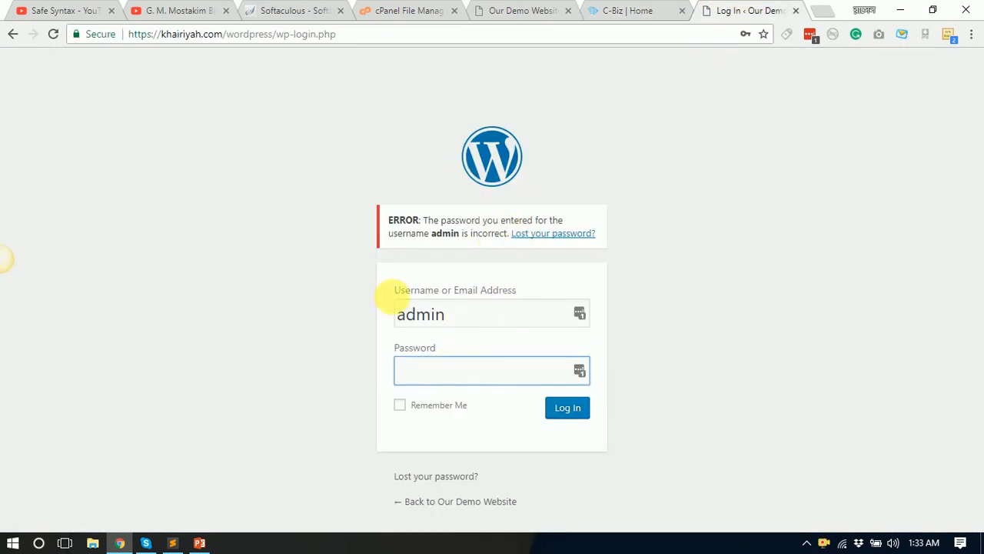
pyautogui.click(400, 11)
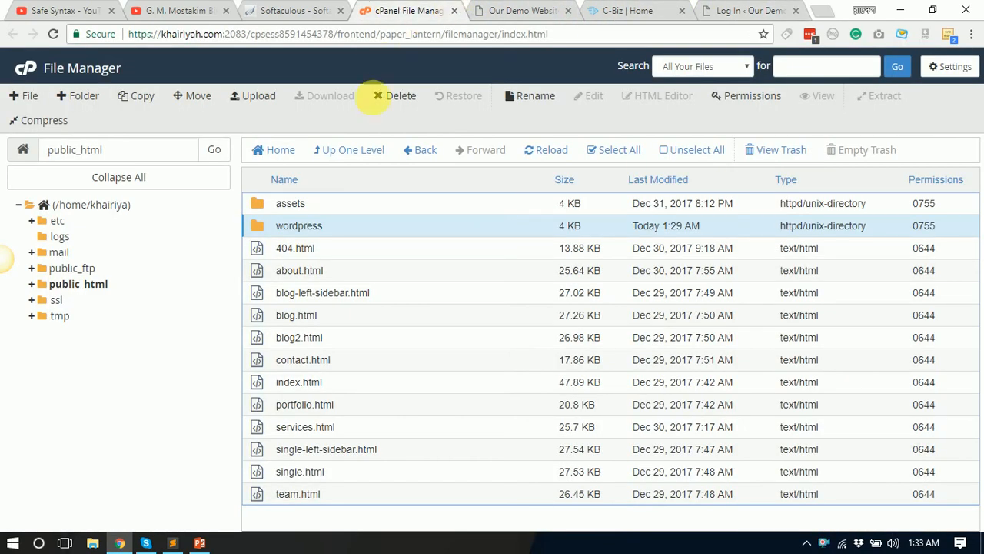
pyautogui.click(727, 11)
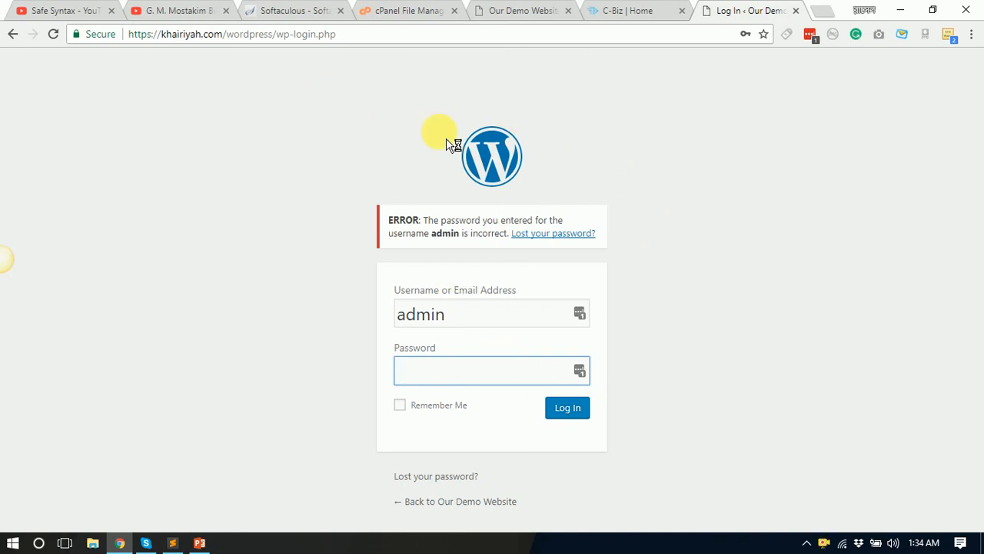
pyautogui.click(806, 543)
pyautogui.click(204, 167)
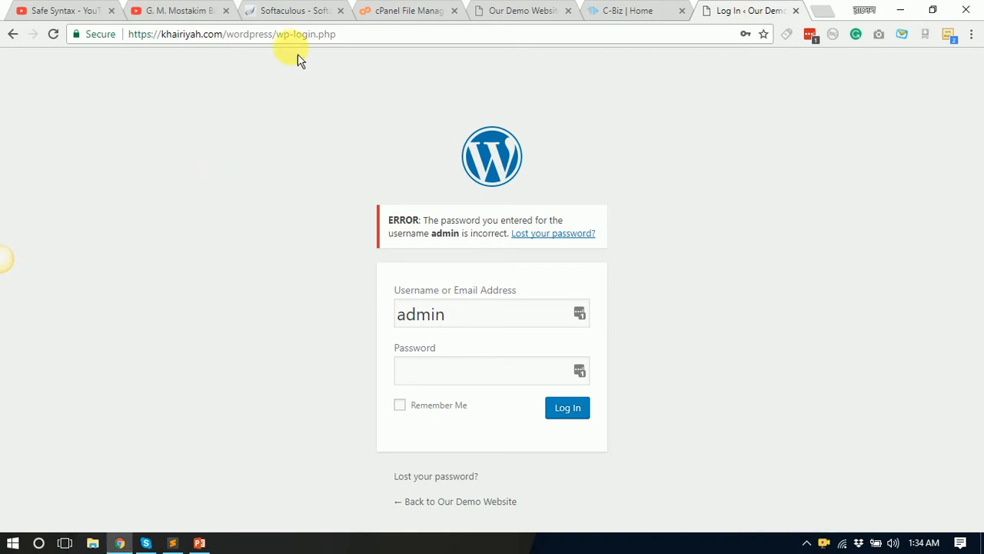
pyautogui.click(400, 10)
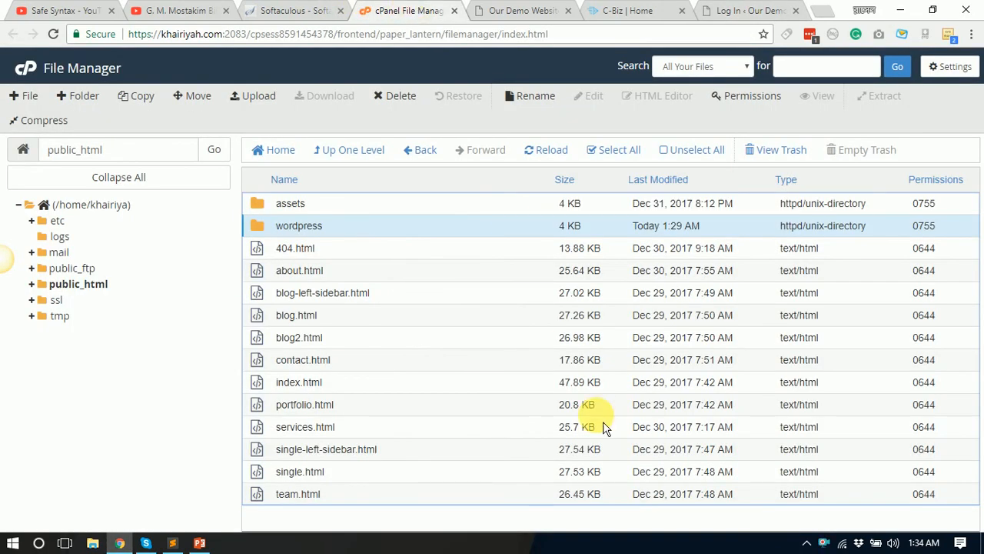